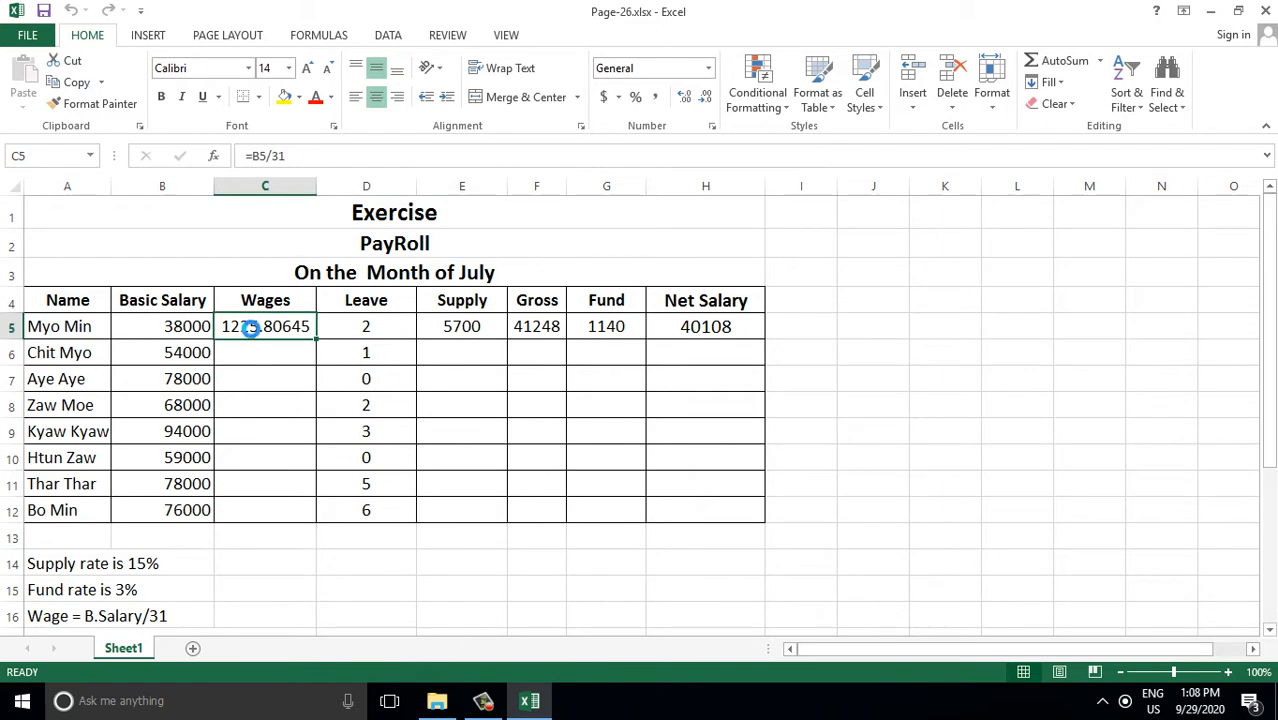
Step: Clear the Wages, Supply, Gross, Fund and Net Salary values in row 5 of the payroll table
{"action": "key", "text": "Delete"}
{"action": "left_click_drag", "start_coordinate": [447, 325], "coordinate": [737, 331]}
{"action": "key", "text": "Delete"}
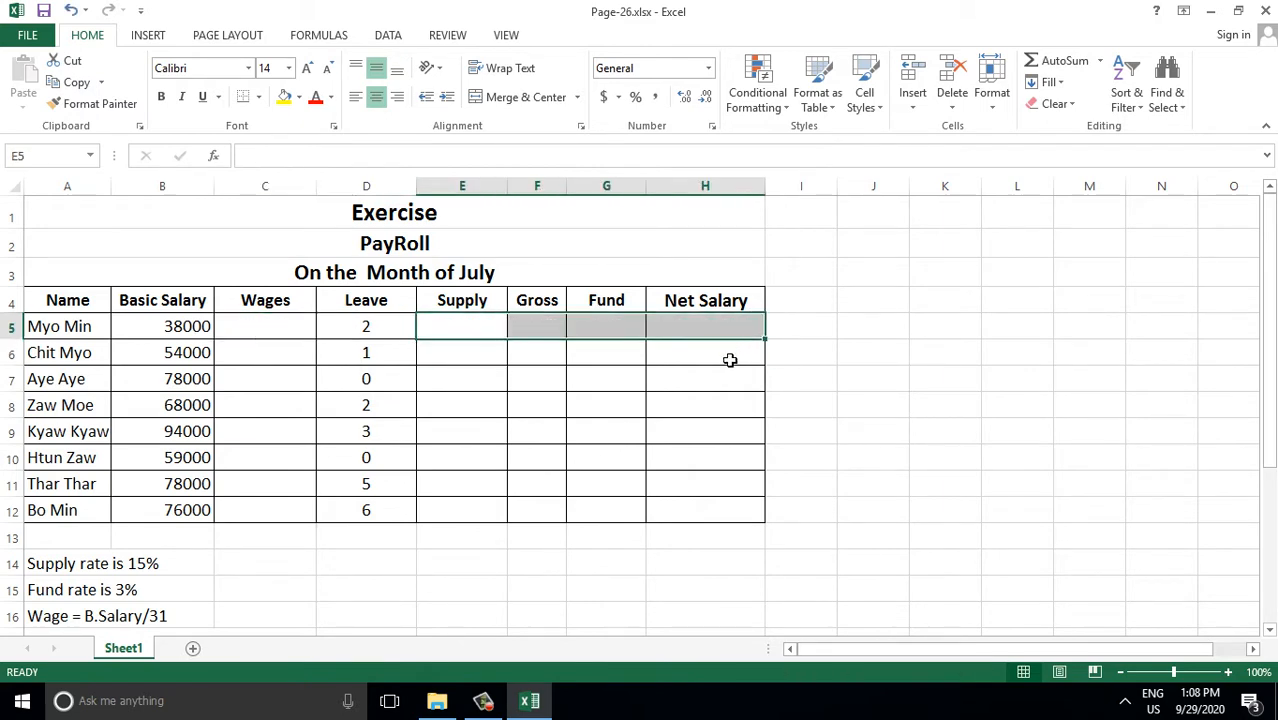
Step: Examine the payroll sheet's title rows, column headings and the first employee names
{"action": "scroll", "coordinate": [511, 430], "scroll_direction": "down", "scroll_amount": 1}
{"action": "scroll", "coordinate": [511, 429], "scroll_direction": "up", "scroll_amount": 1}
{"action": "left_click", "coordinate": [494, 405]}
{"action": "left_click", "coordinate": [409, 213]}
{"action": "left_click", "coordinate": [408, 246]}
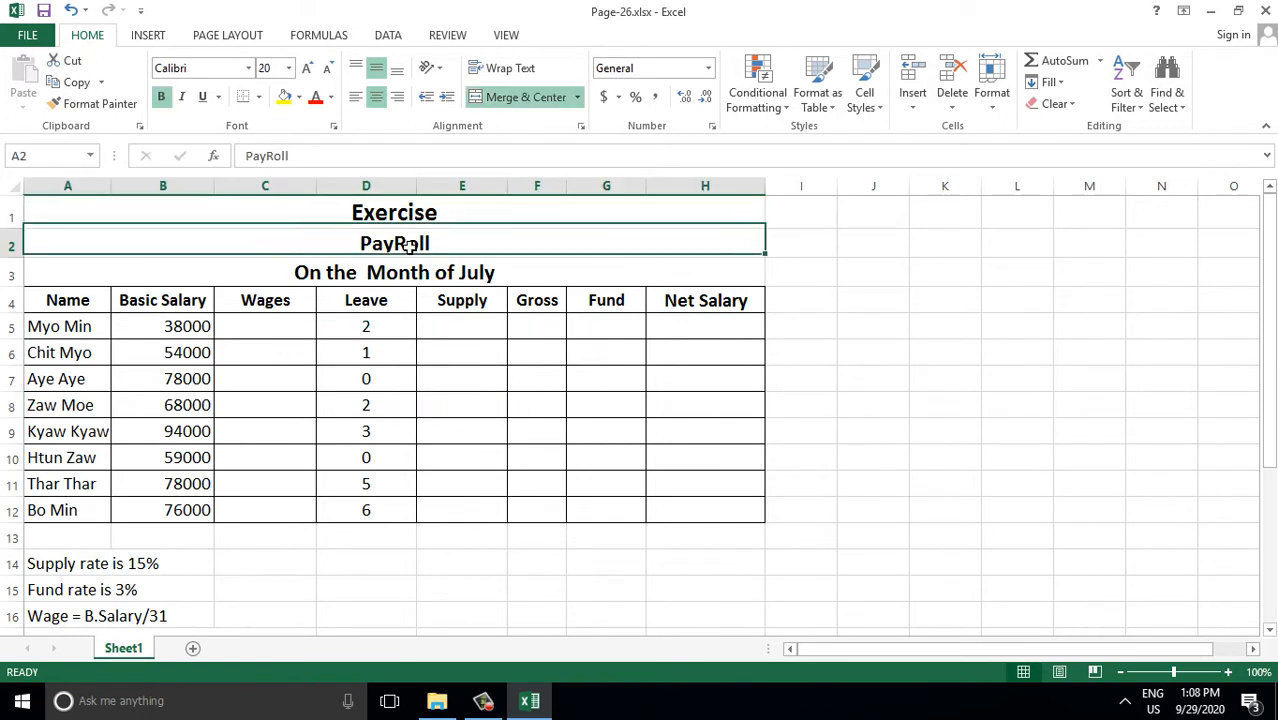
{"action": "left_click", "coordinate": [422, 275]}
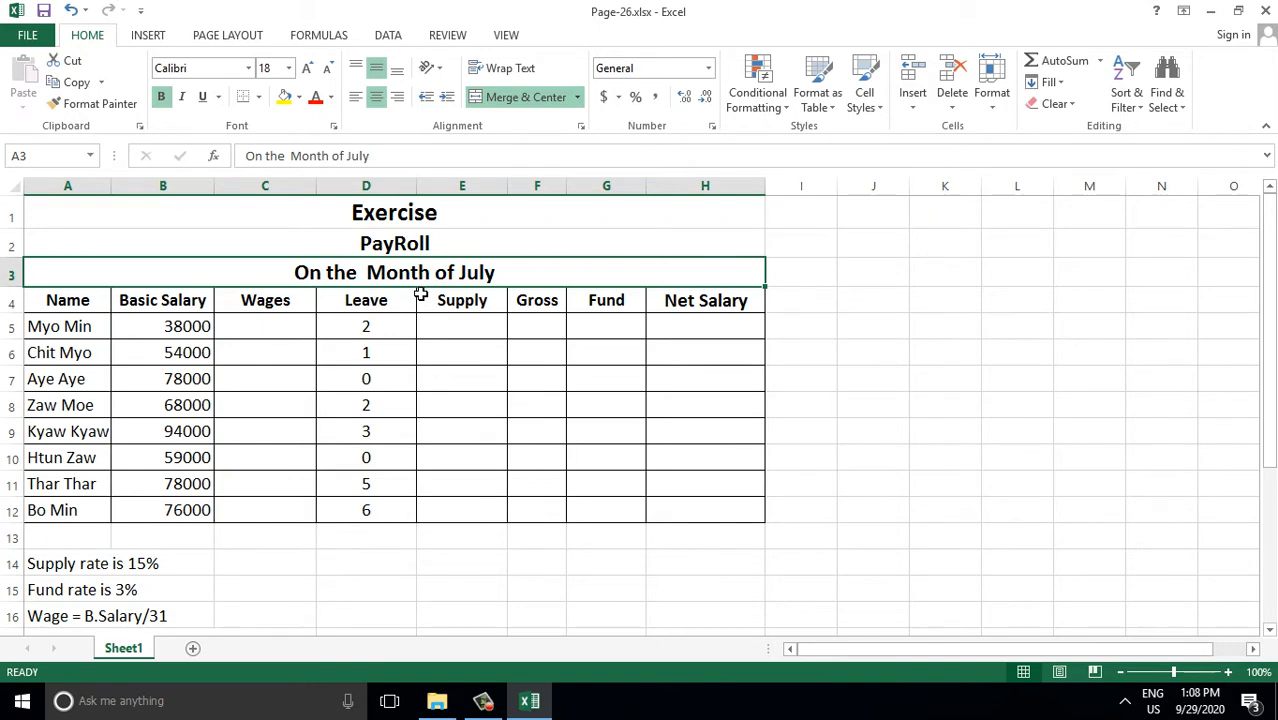
{"action": "left_click", "coordinate": [483, 700]}
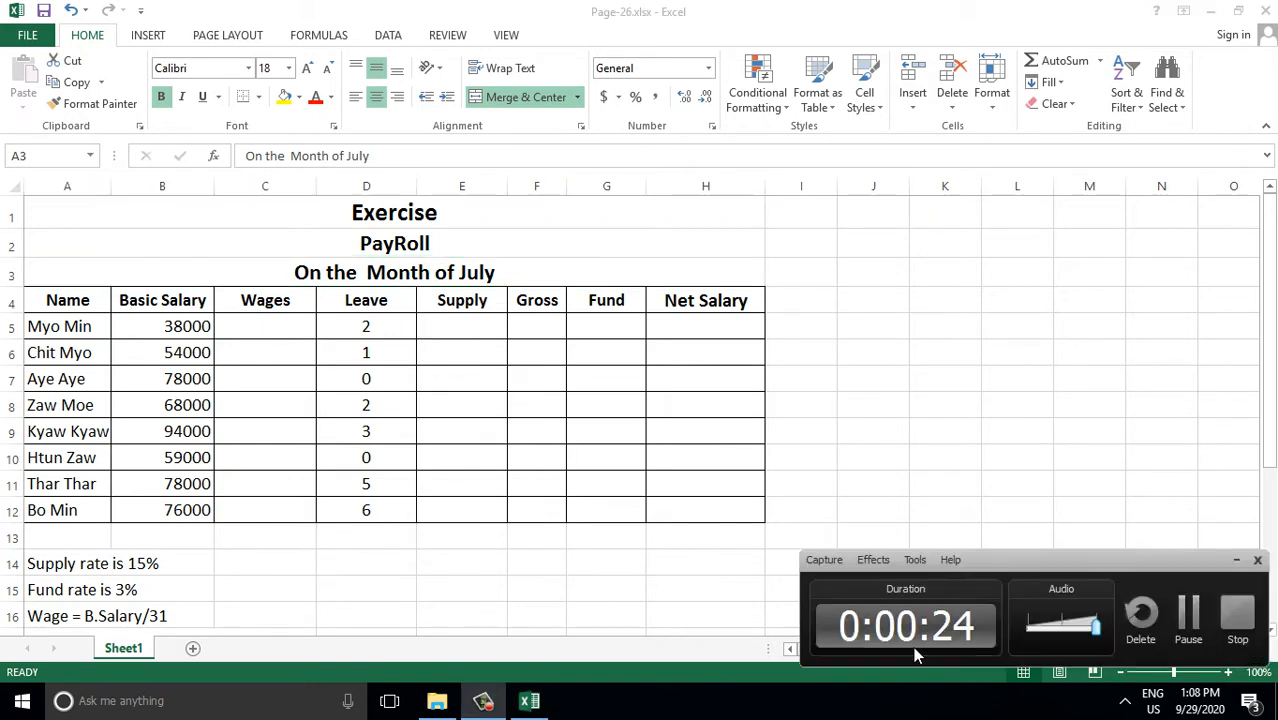
{"action": "left_click", "coordinate": [1188, 617]}
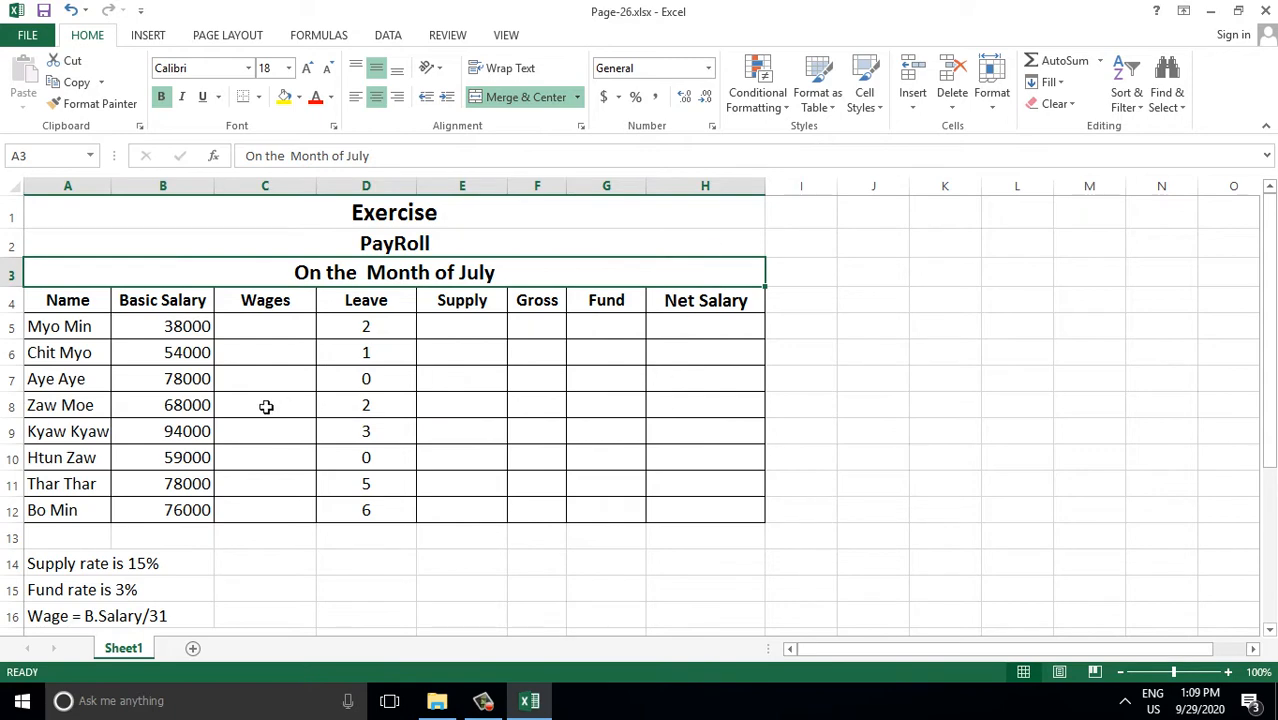
{"action": "left_click", "coordinate": [68, 303]}
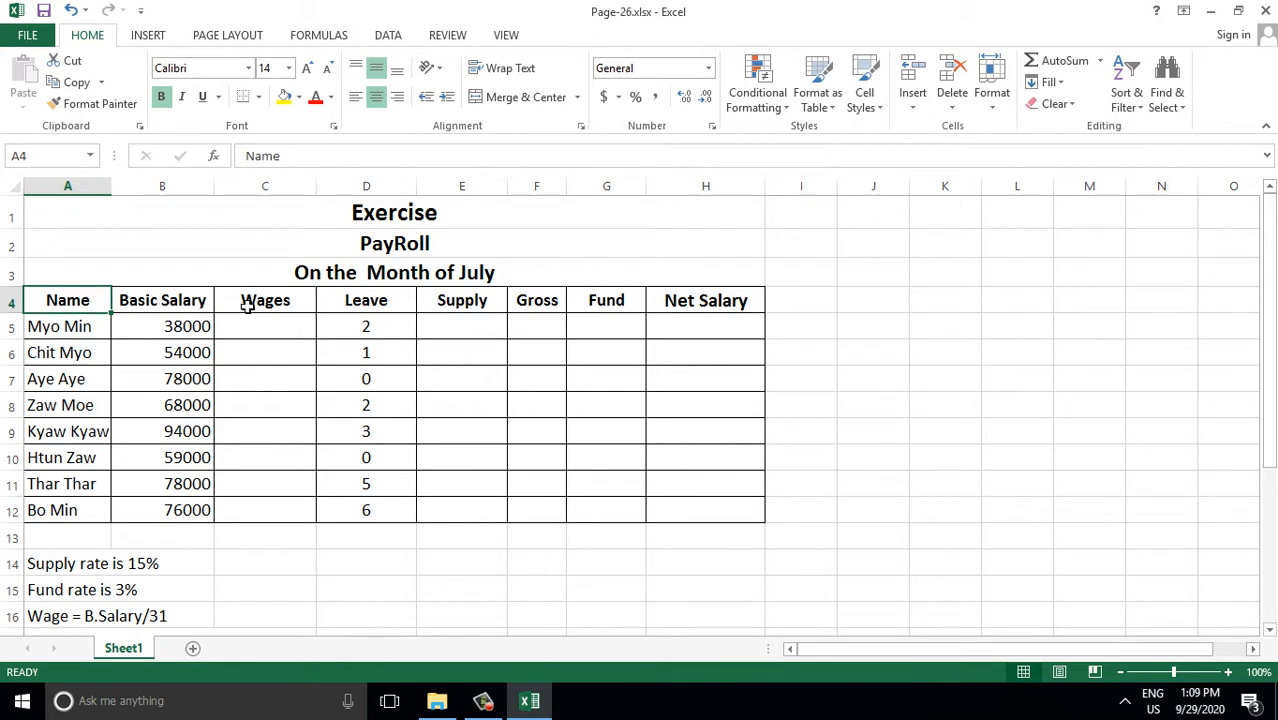
{"action": "left_click", "coordinate": [356, 302]}
{"action": "left_click", "coordinate": [443, 304]}
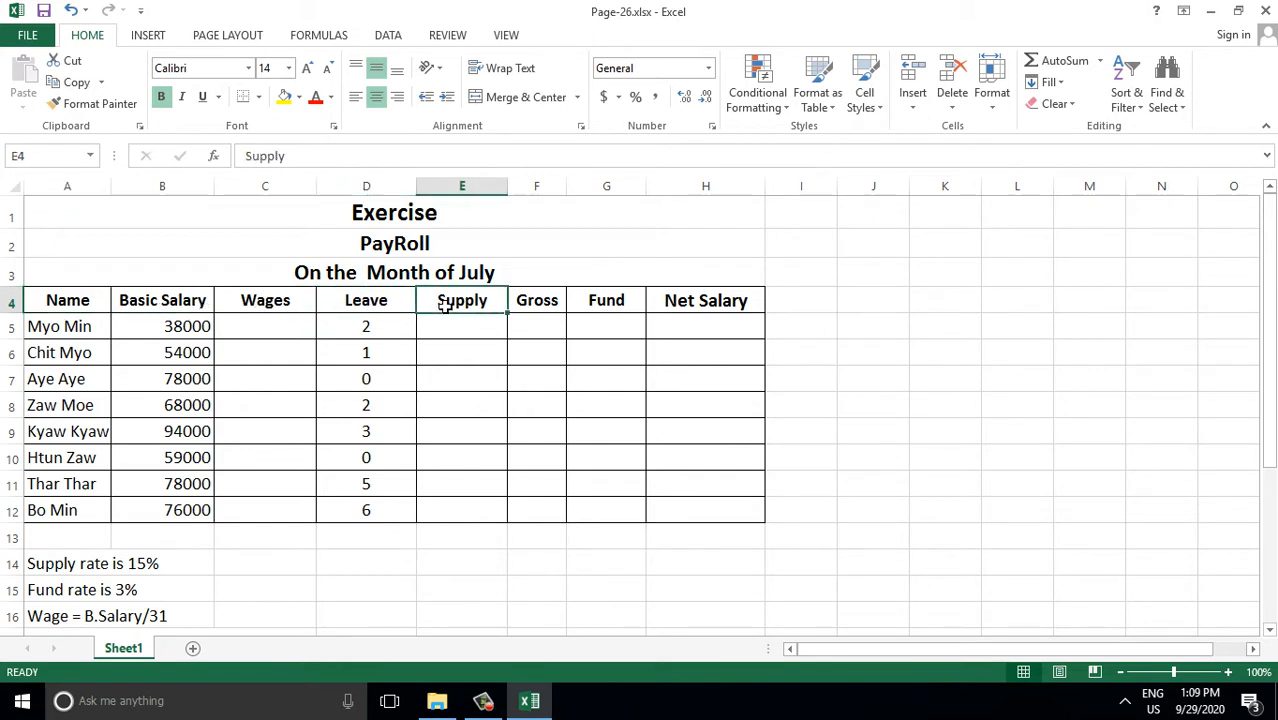
{"action": "left_click", "coordinate": [520, 308]}
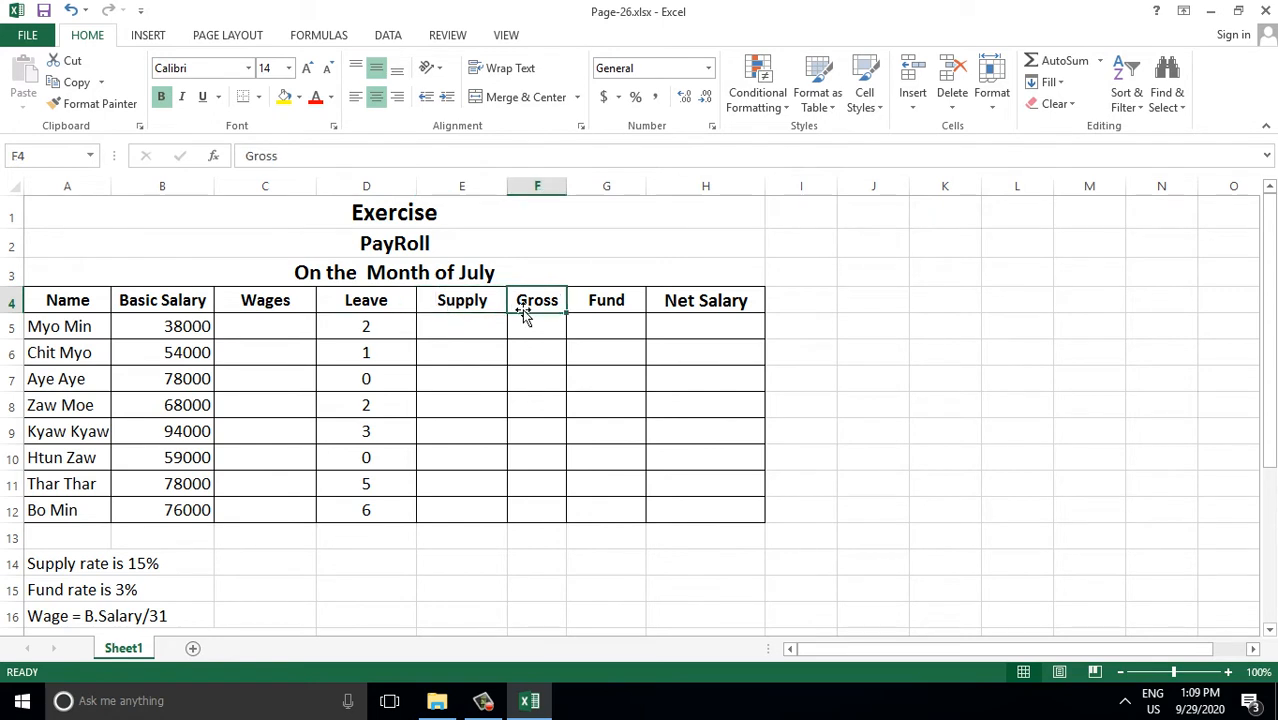
{"action": "left_click", "coordinate": [600, 305]}
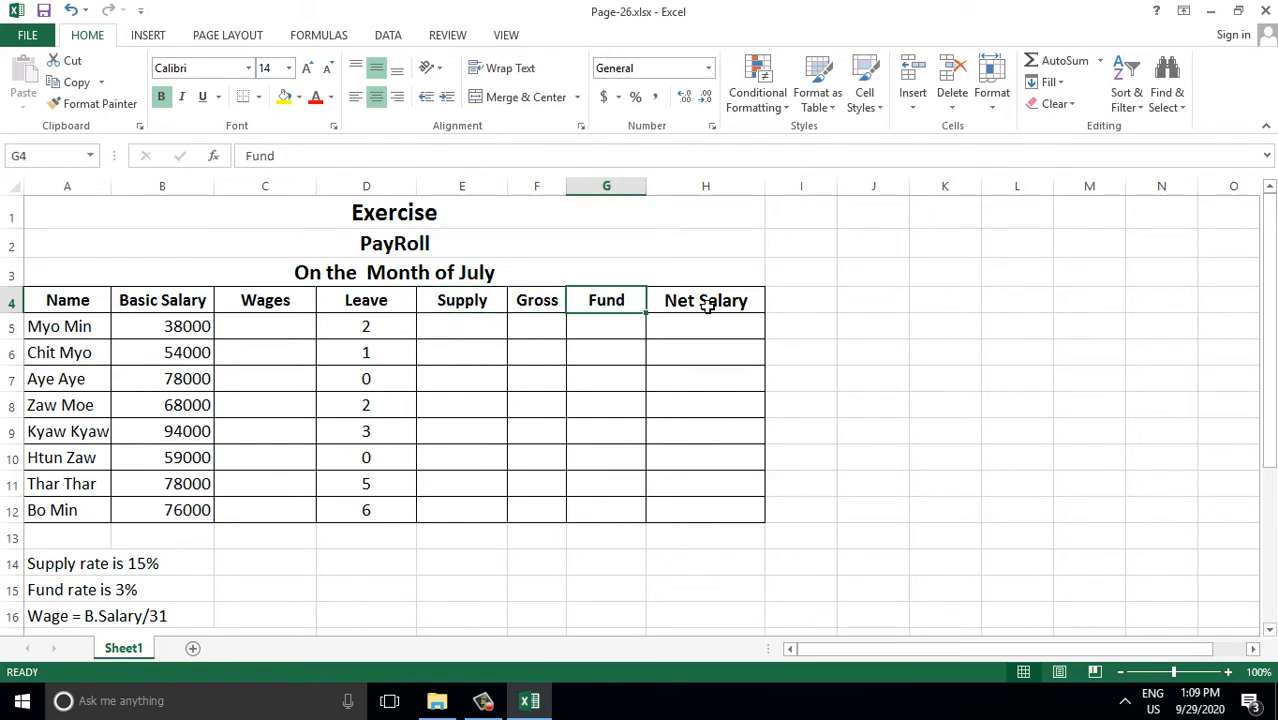
{"action": "left_click", "coordinate": [68, 326]}
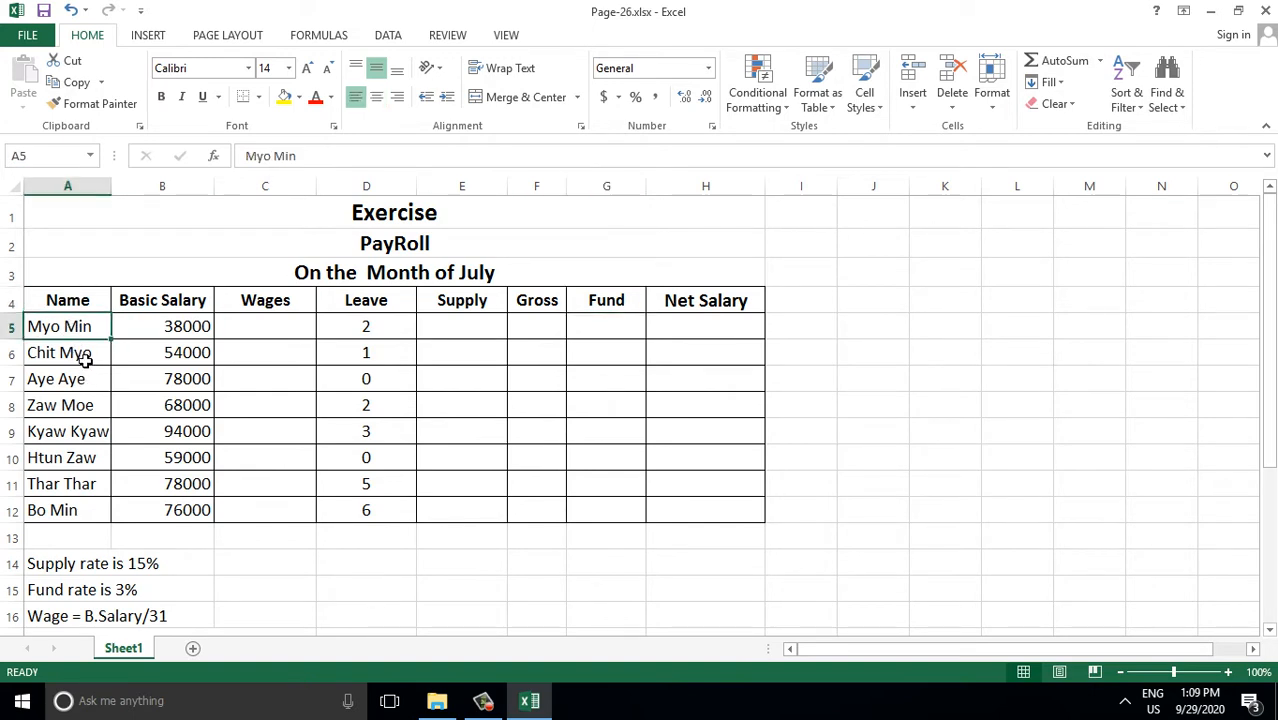
{"action": "left_click", "coordinate": [84, 356]}
{"action": "left_click", "coordinate": [82, 377]}
{"action": "left_click", "coordinate": [75, 404]}
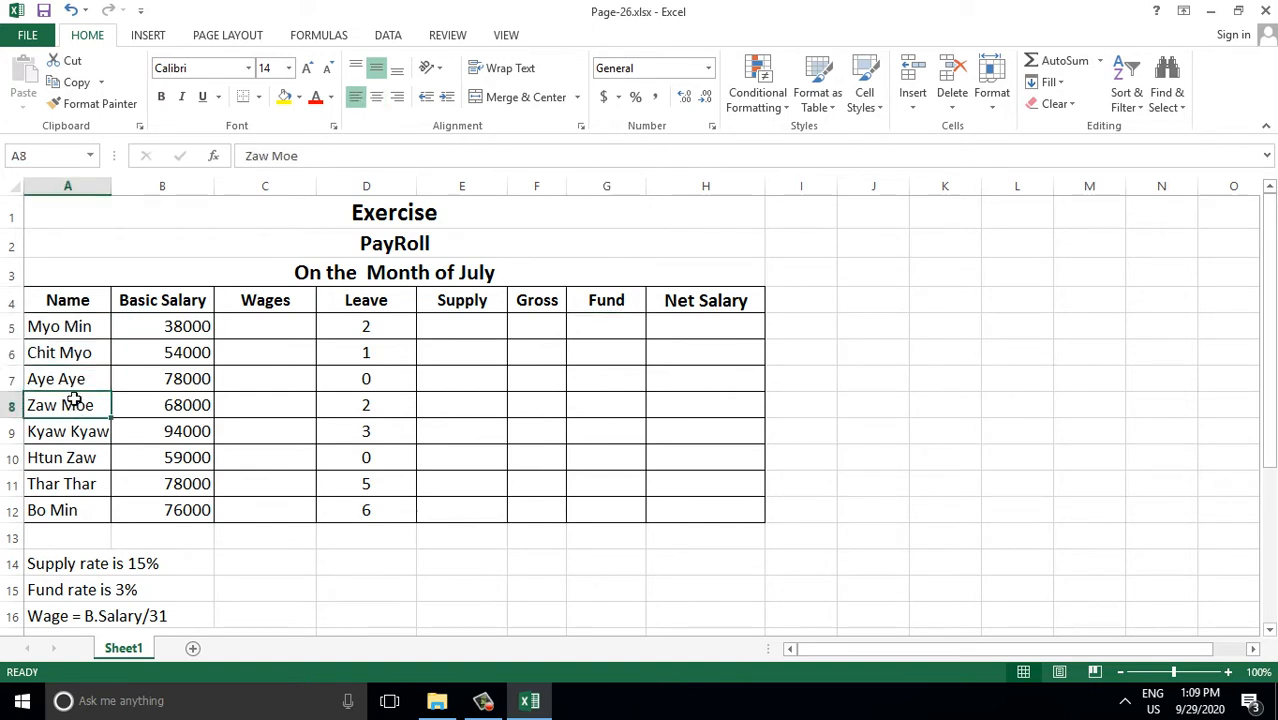
Step: Widen the Name column slightly so that the employee names fit
{"action": "left_click_drag", "start_coordinate": [72, 337], "coordinate": [108, 503]}
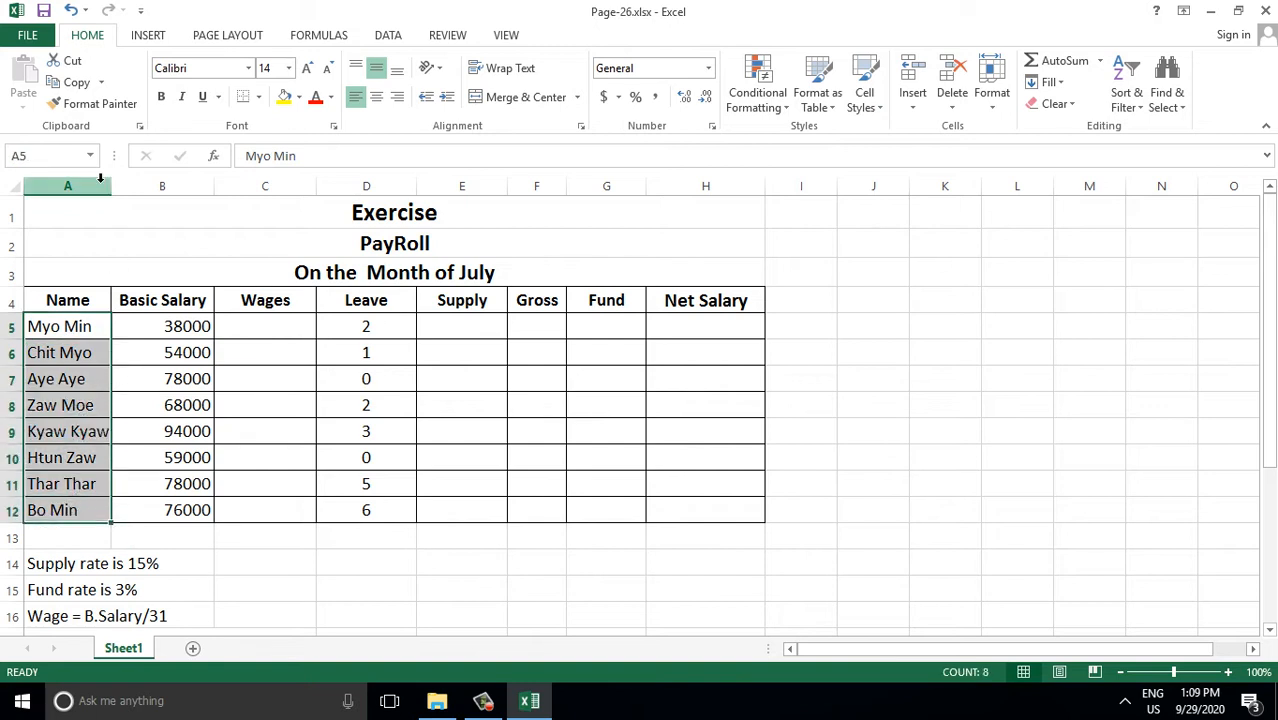
{"action": "left_click_drag", "start_coordinate": [109, 190], "coordinate": [126, 188]}
{"action": "left_click_drag", "start_coordinate": [190, 330], "coordinate": [194, 512]}
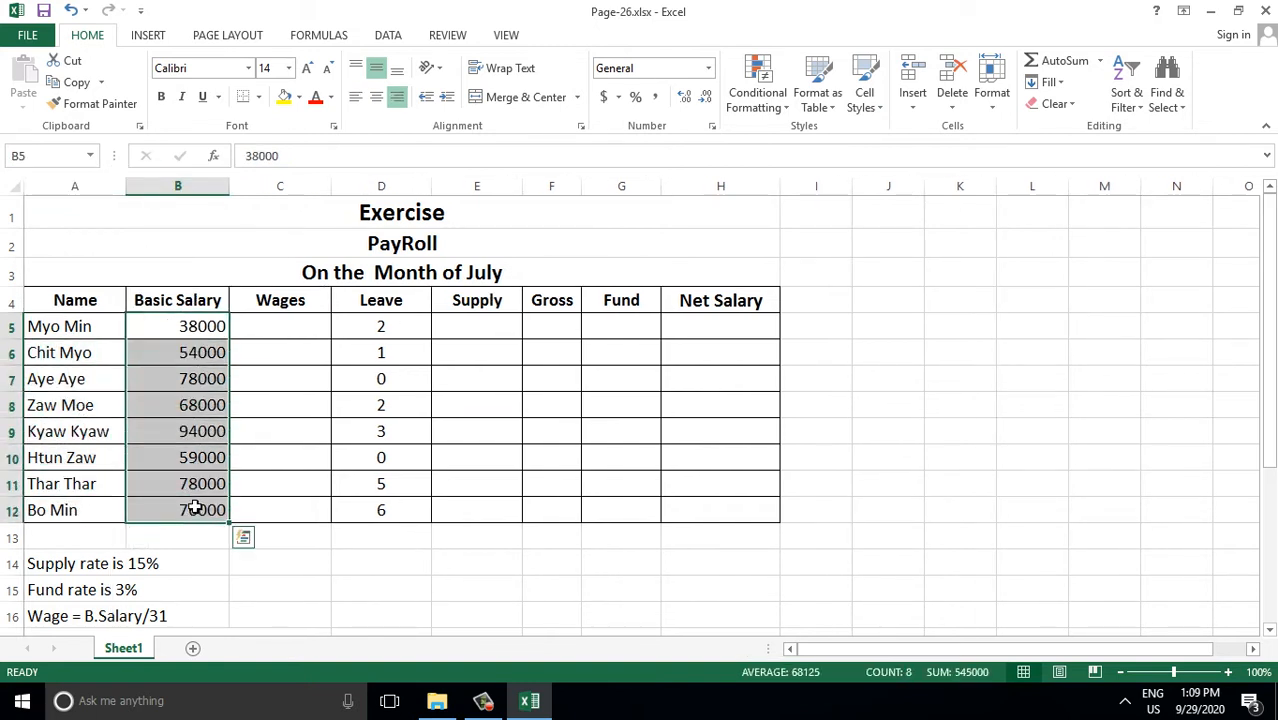
Step: Calculate the first employee's daily wage in C5 with the formula =B5/31
{"action": "left_click", "coordinate": [255, 328]}
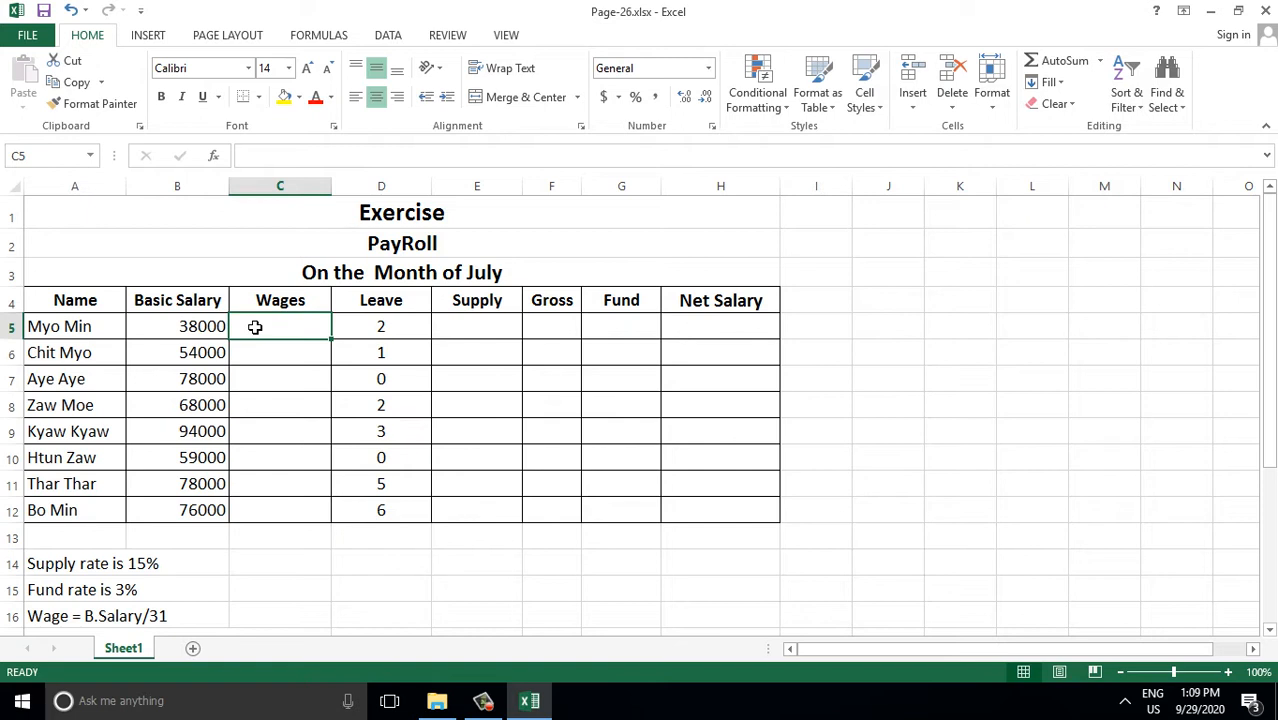
{"action": "type", "text": "="}
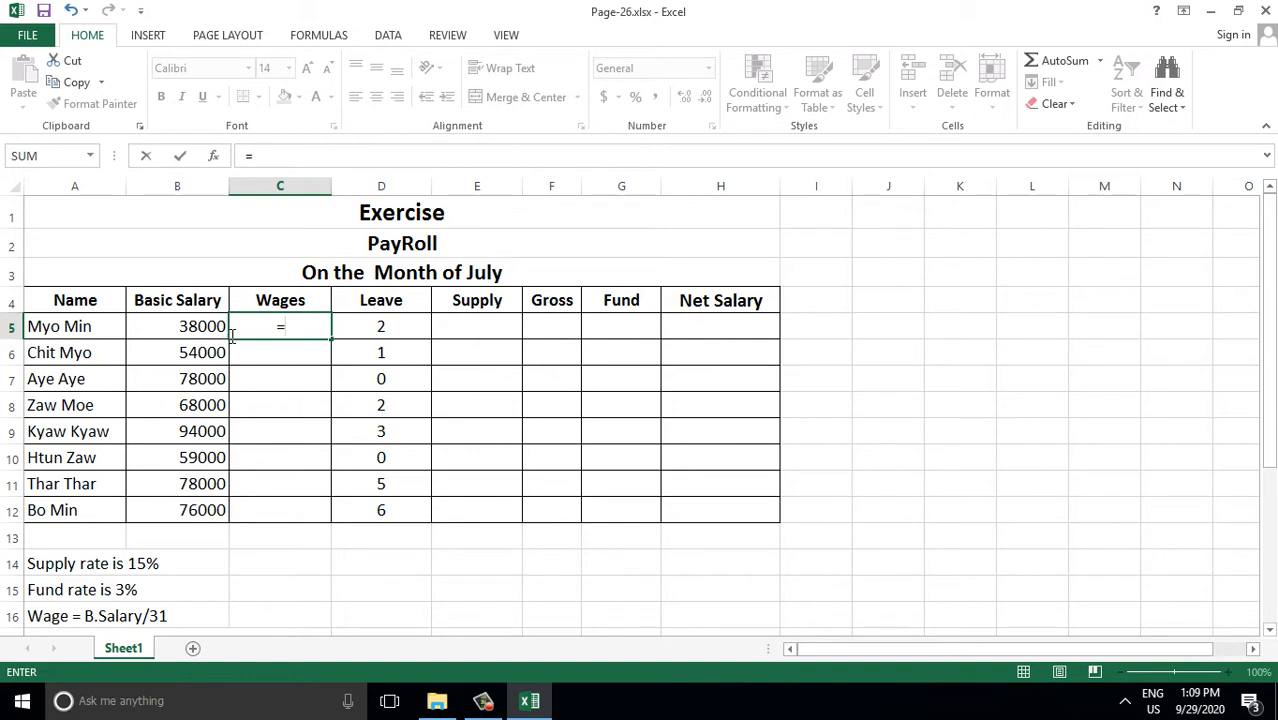
{"action": "left_click", "coordinate": [178, 327]}
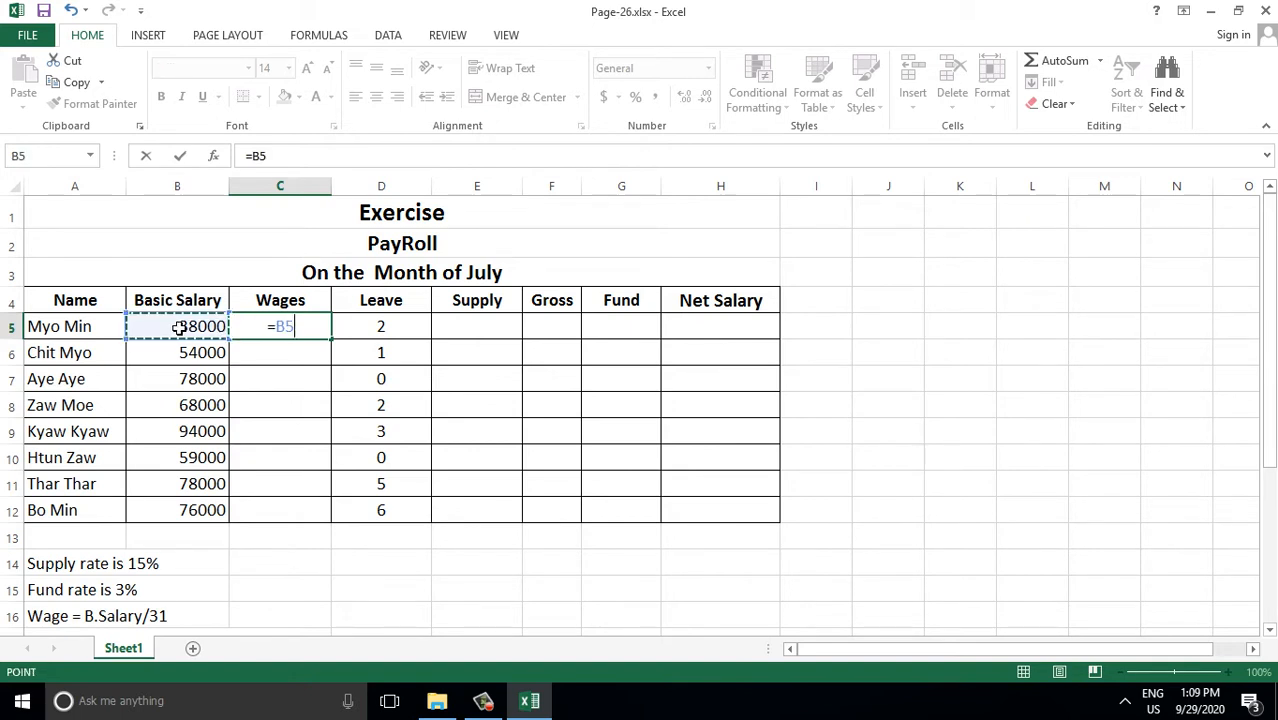
{"action": "type", "text": "/"}
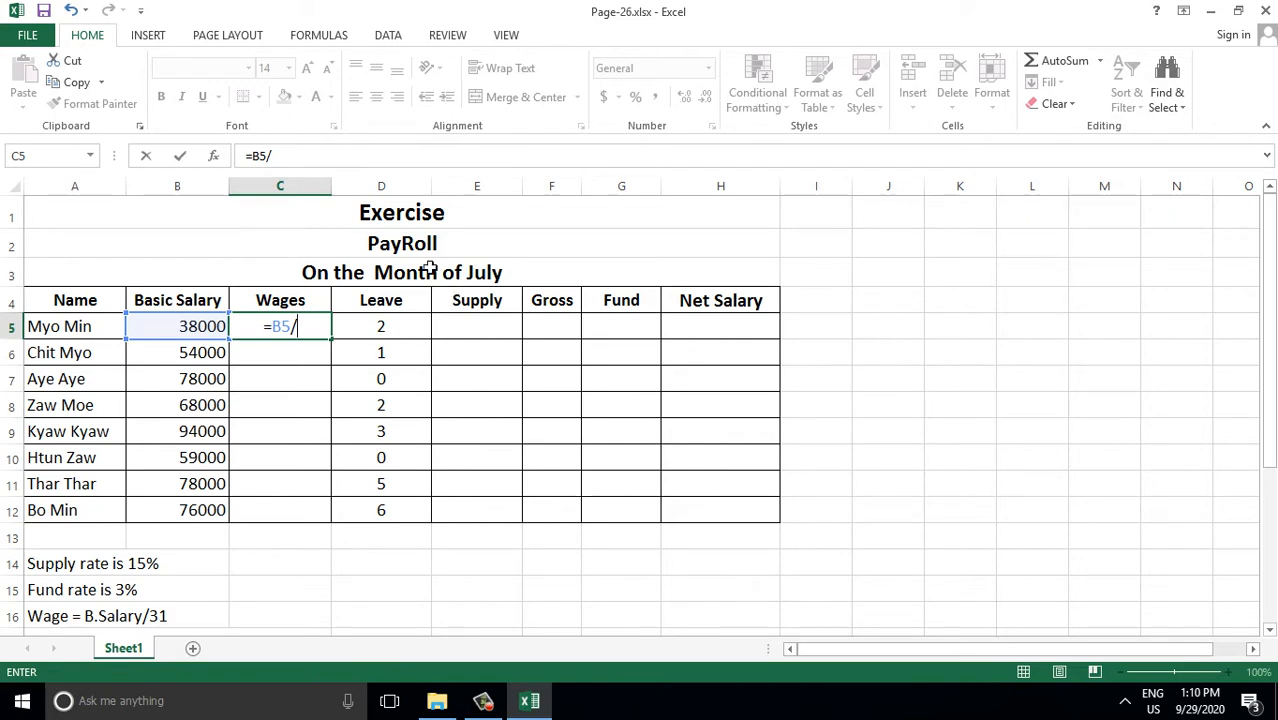
{"action": "type", "text": "31"}
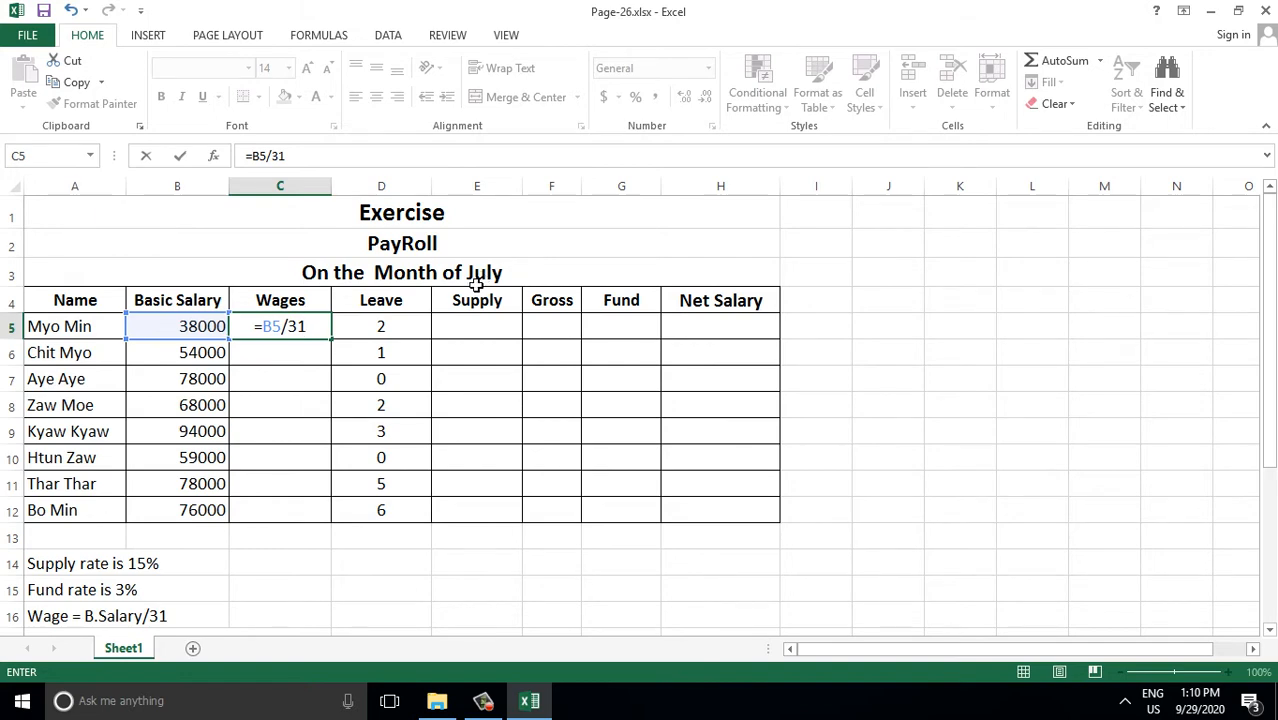
{"action": "key", "text": "Return"}
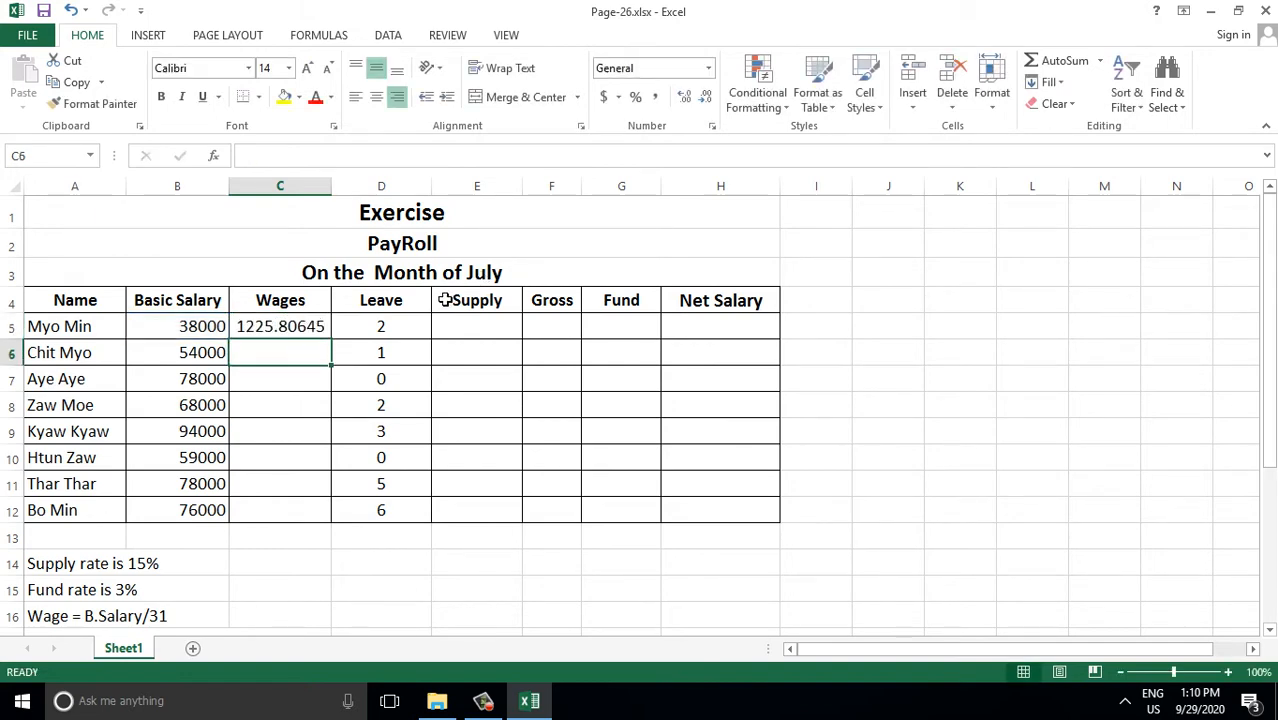
Step: Reduce the number format of the wage in C5 to zero decimal places
{"action": "left_click", "coordinate": [276, 325]}
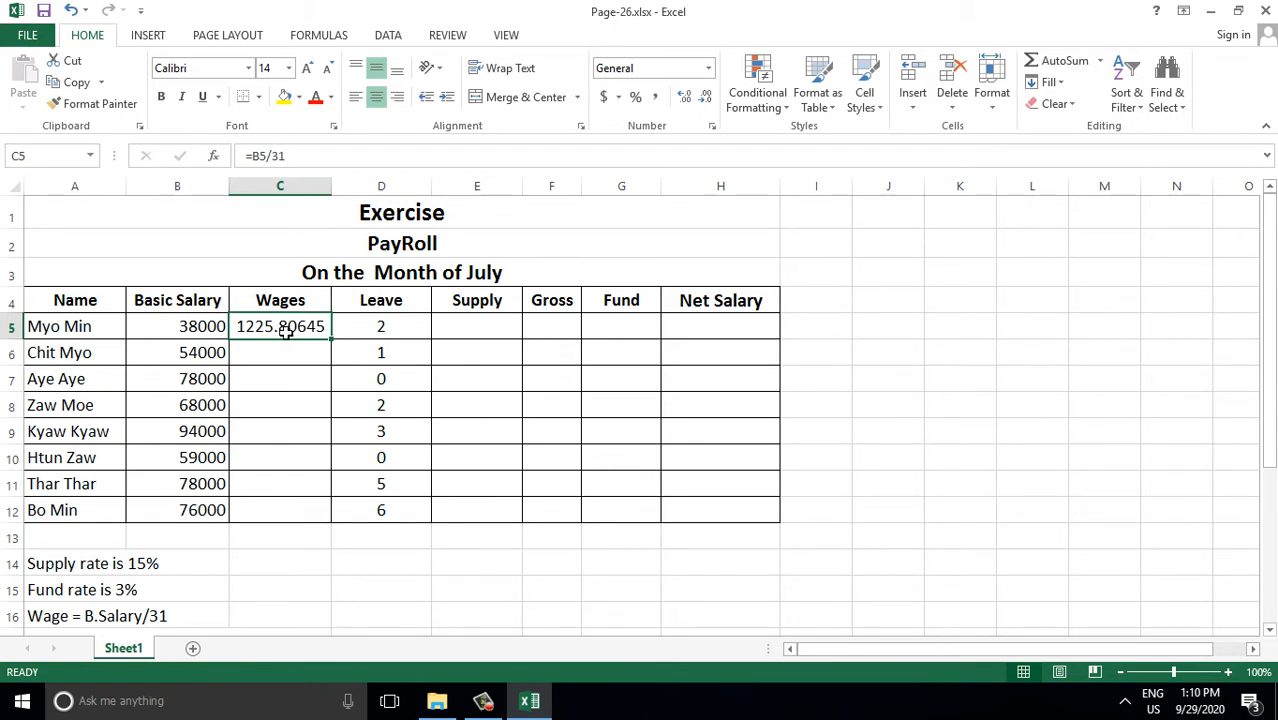
{"action": "left_click", "coordinate": [705, 97]}
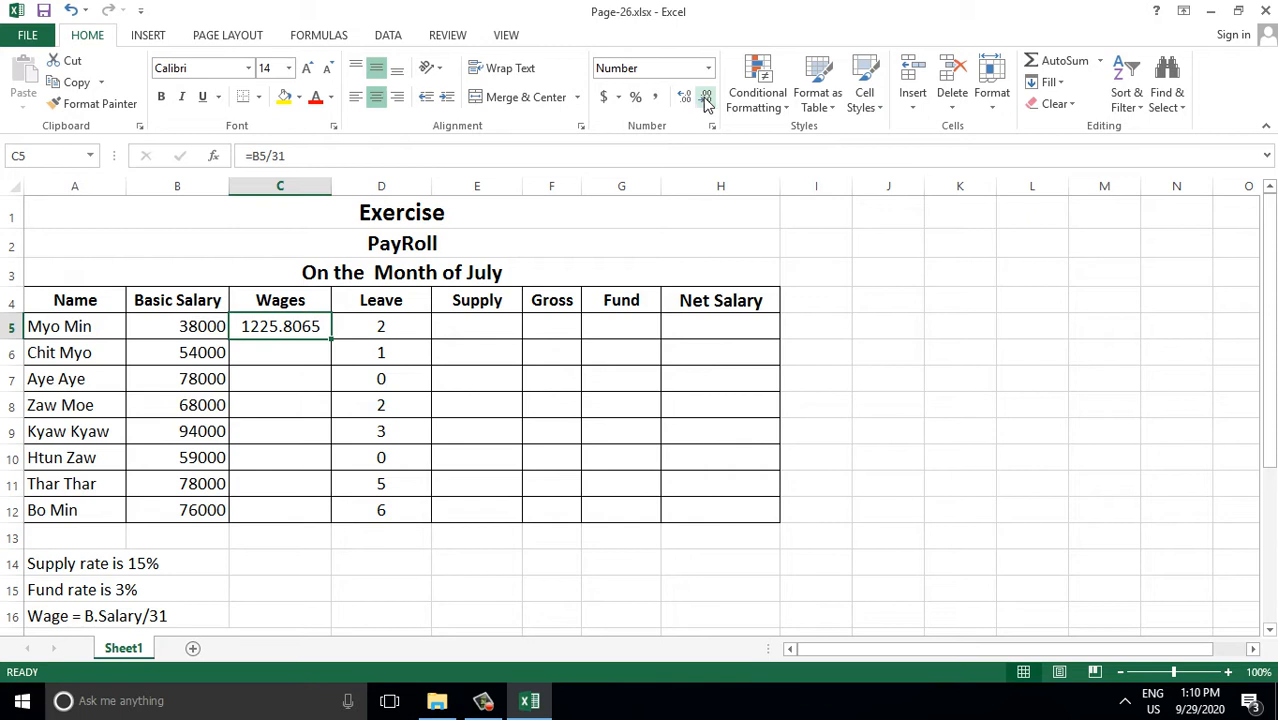
{"action": "left_click", "coordinate": [706, 98]}
{"action": "left_click", "coordinate": [706, 98]}
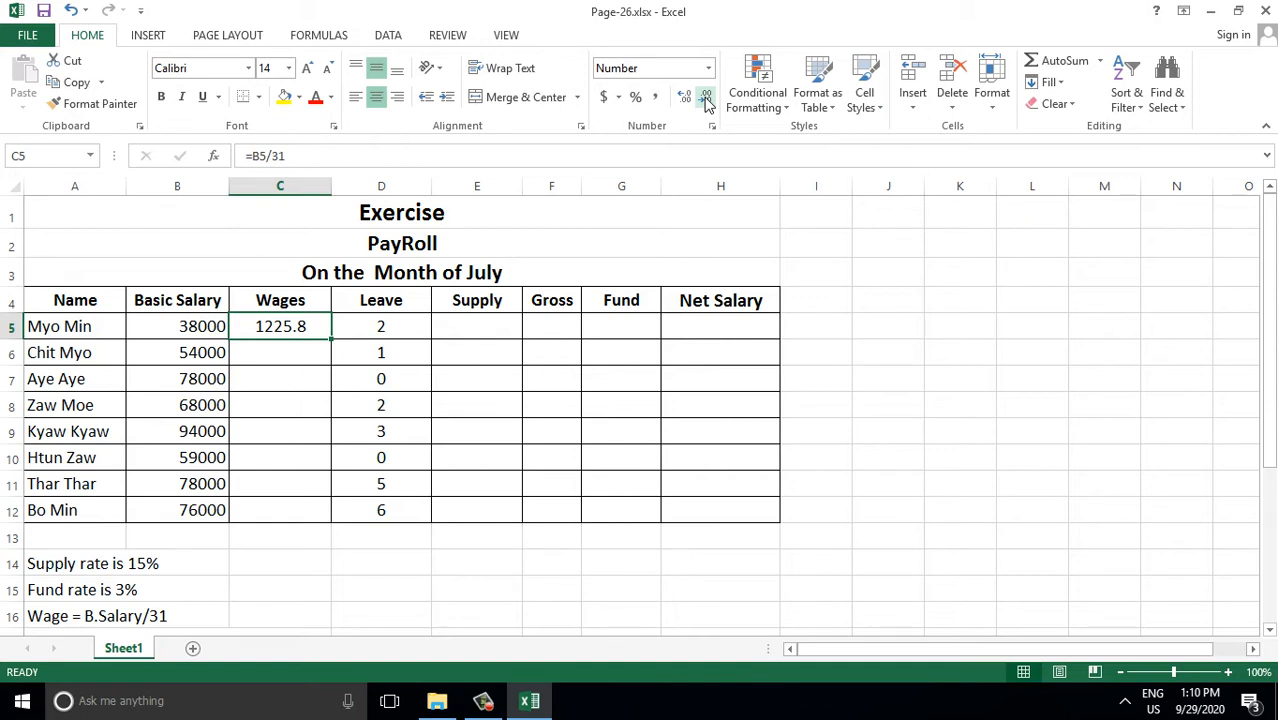
{"action": "left_click", "coordinate": [706, 98]}
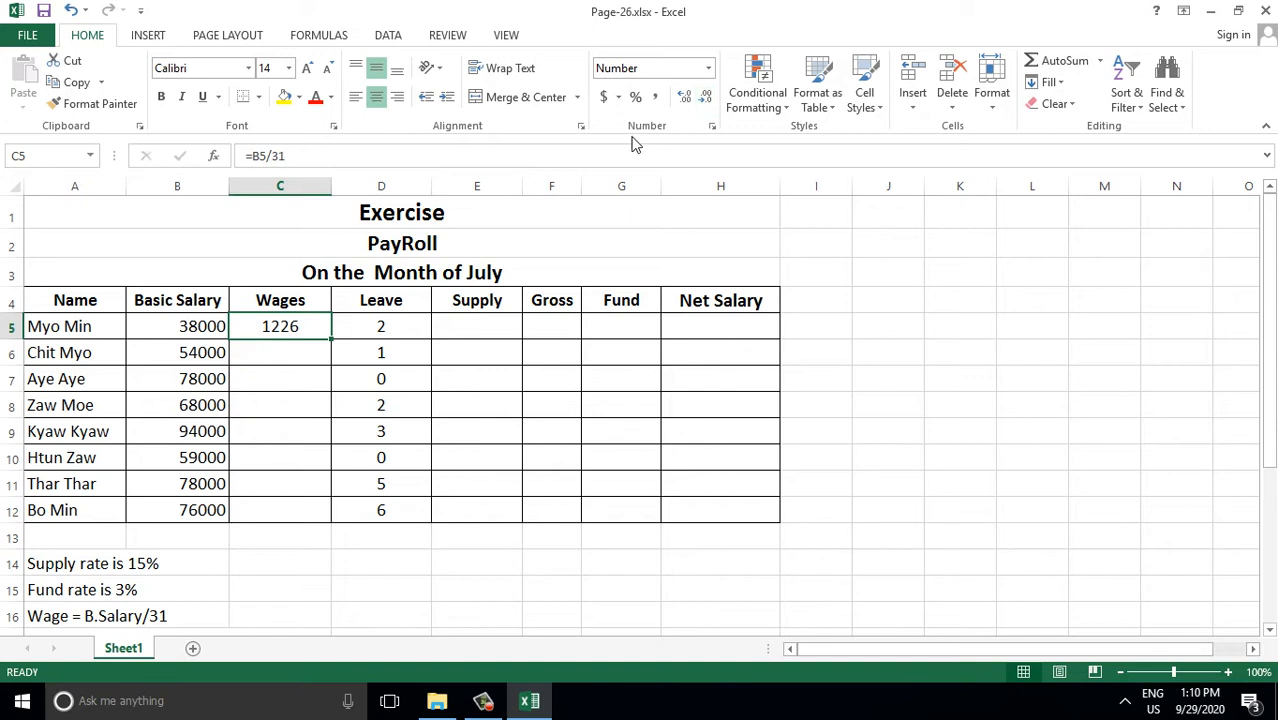
Step: Calculate the first employee's supply in E5 with the formula =B5*15%, using the supply rate noted below the table
{"action": "left_click", "coordinate": [120, 333]}
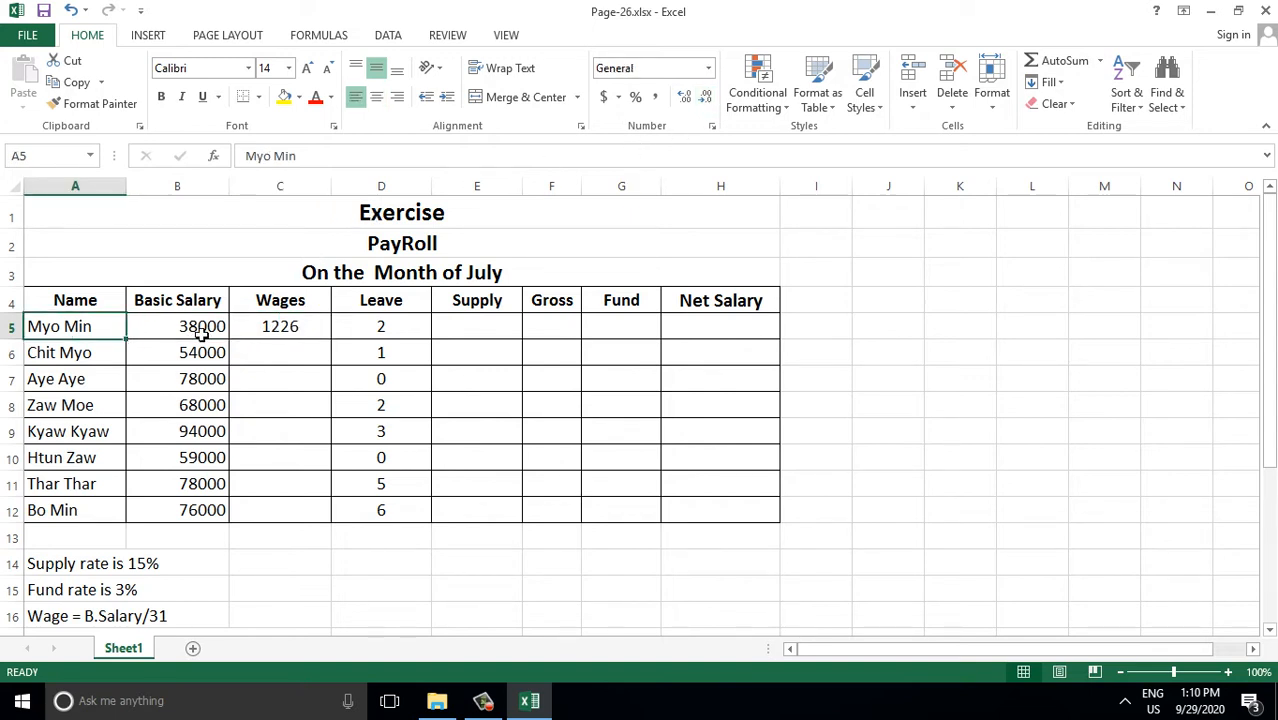
{"action": "left_click", "coordinate": [263, 326]}
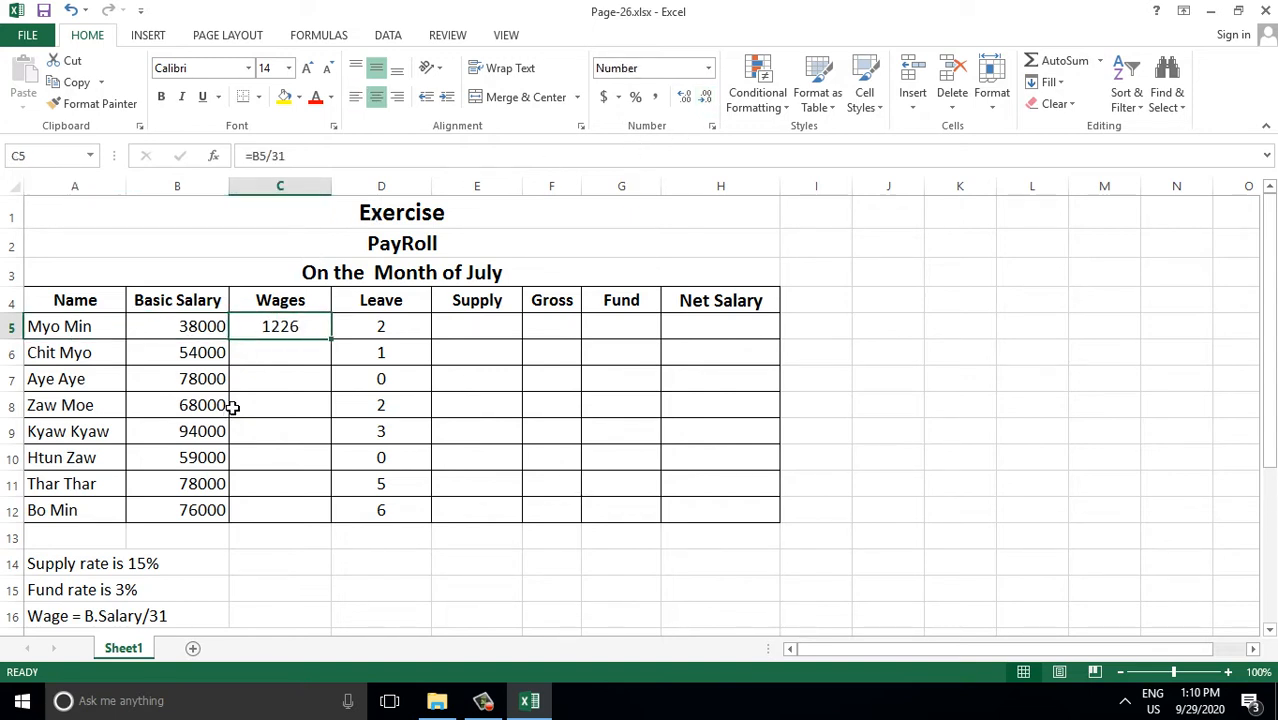
{"action": "left_click", "coordinate": [376, 335]}
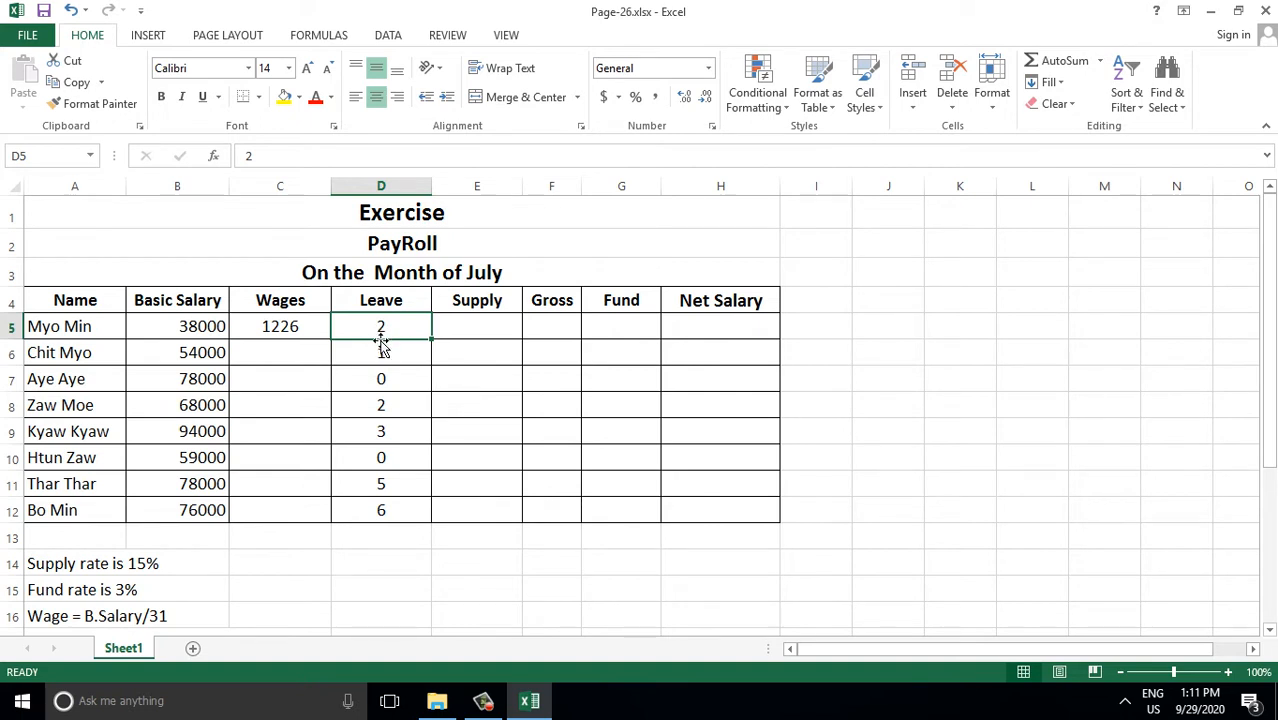
{"action": "left_click", "coordinate": [482, 325]}
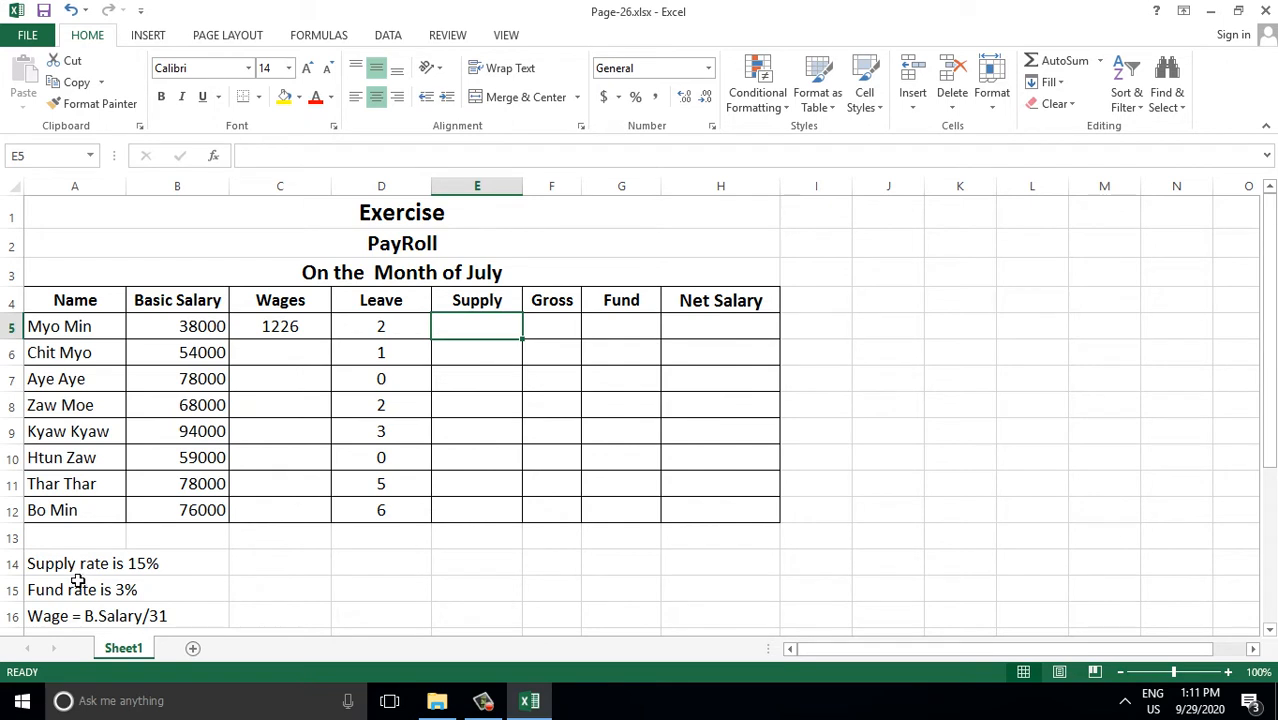
{"action": "left_click", "coordinate": [144, 569]}
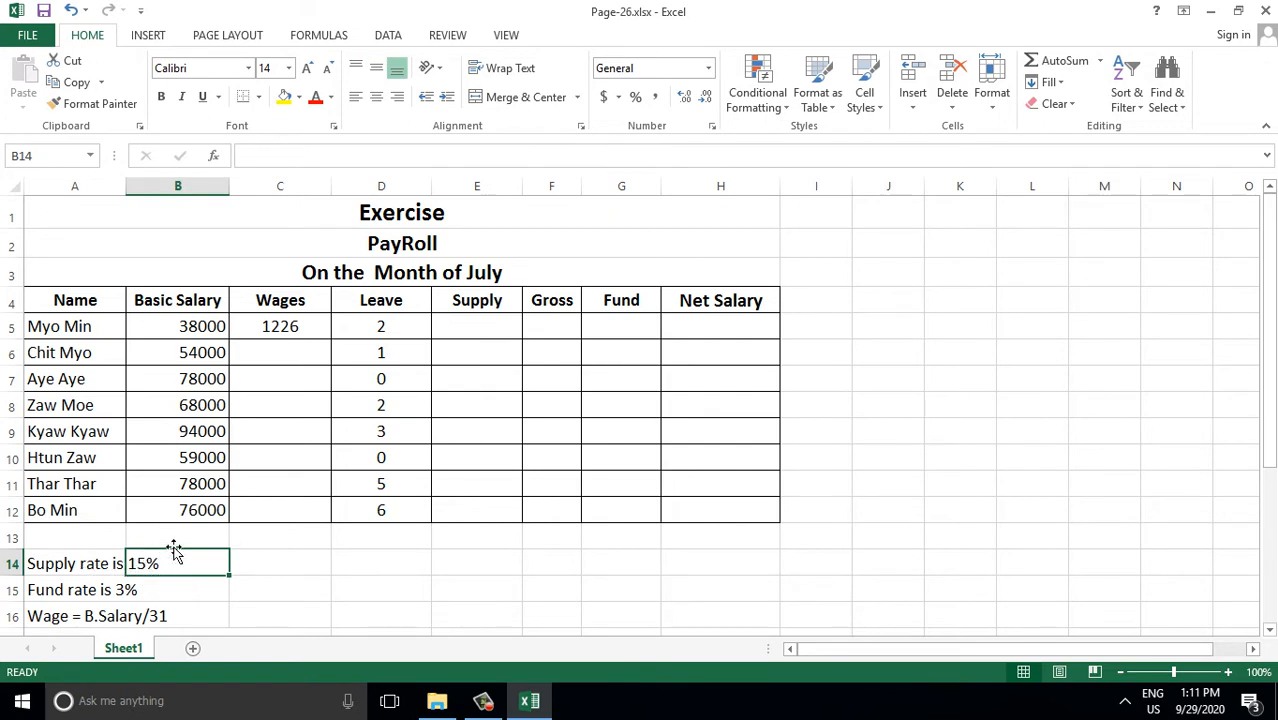
{"action": "left_click", "coordinate": [460, 325]}
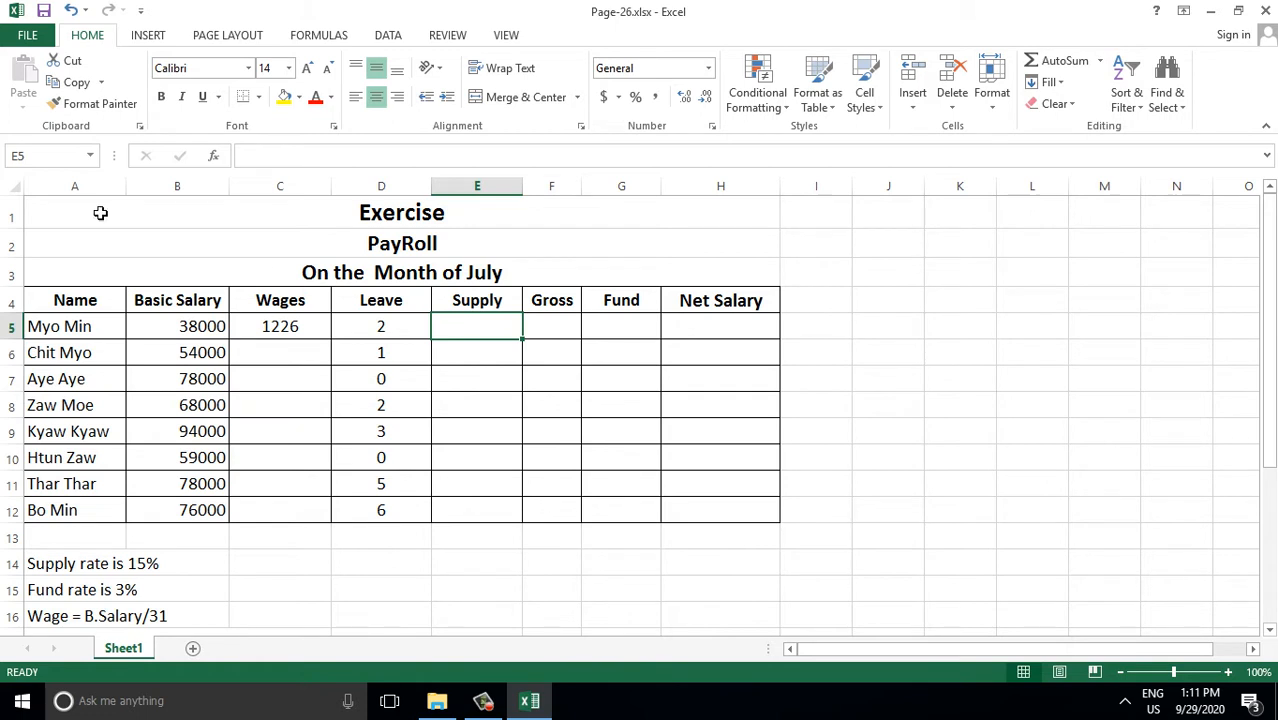
{"action": "type", "text": "="}
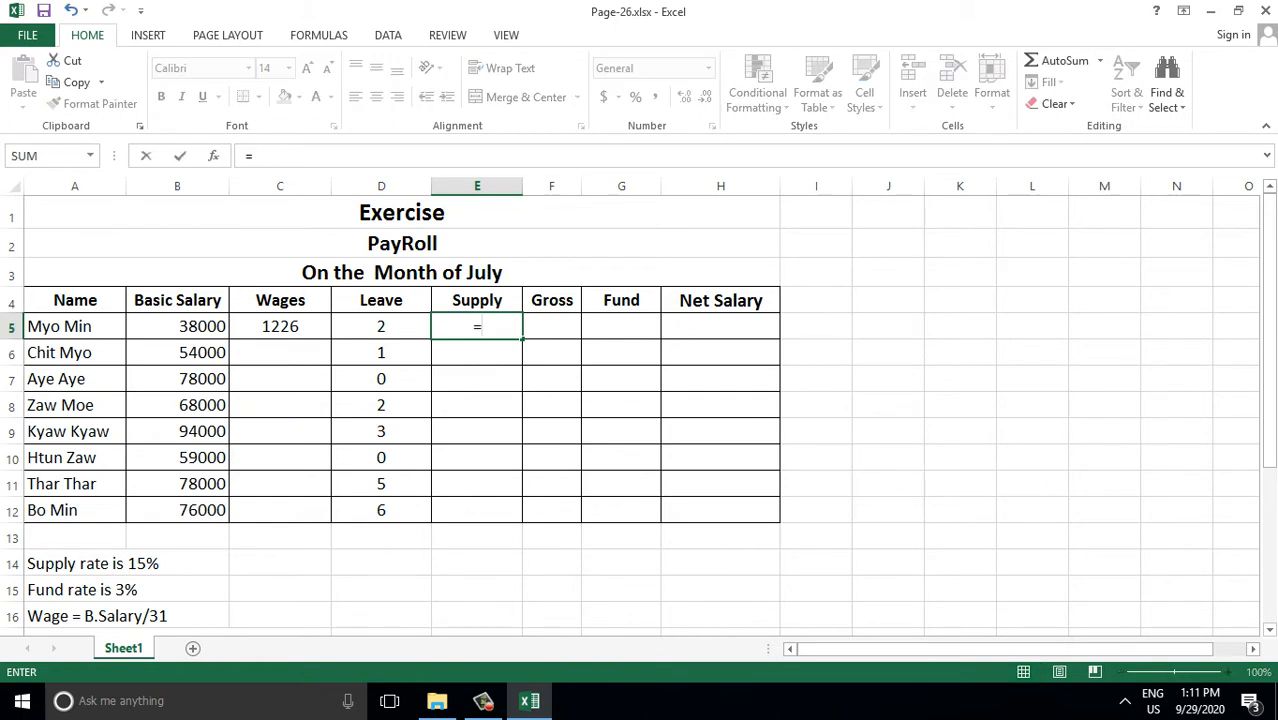
{"action": "left_click", "coordinate": [172, 326]}
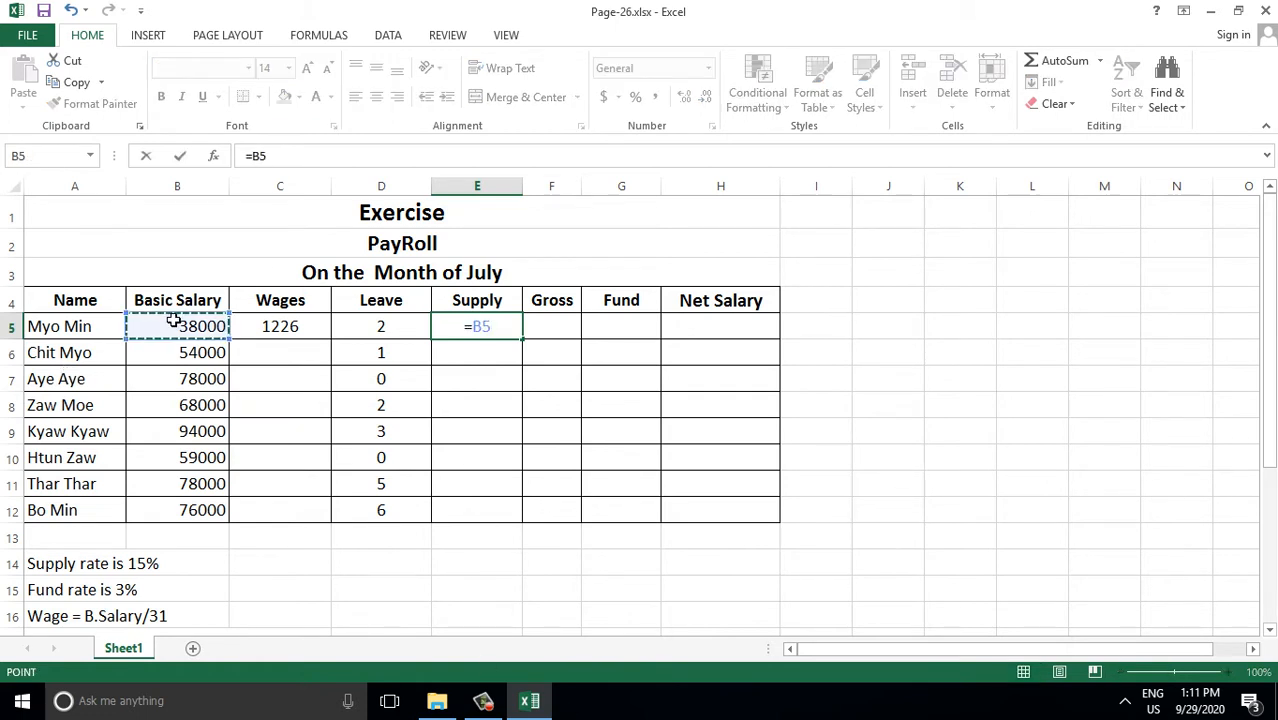
{"action": "type", "text": "*15"}
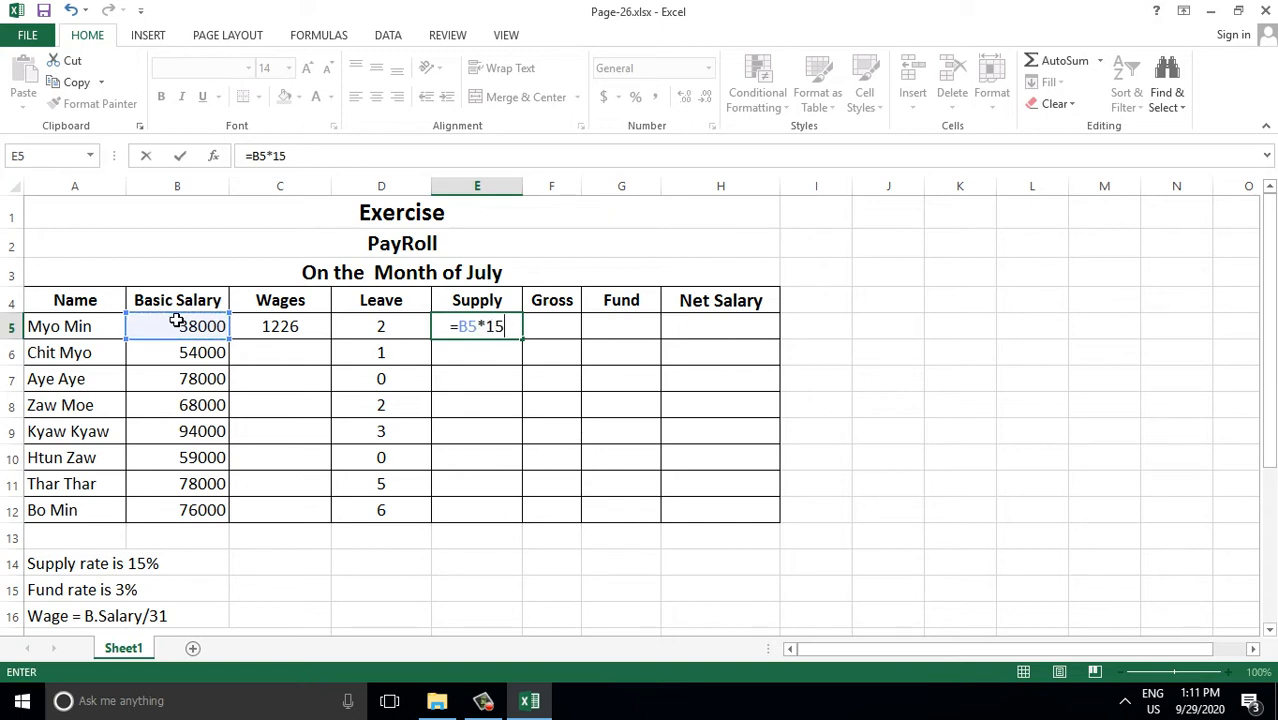
{"action": "type", "text": "%"}
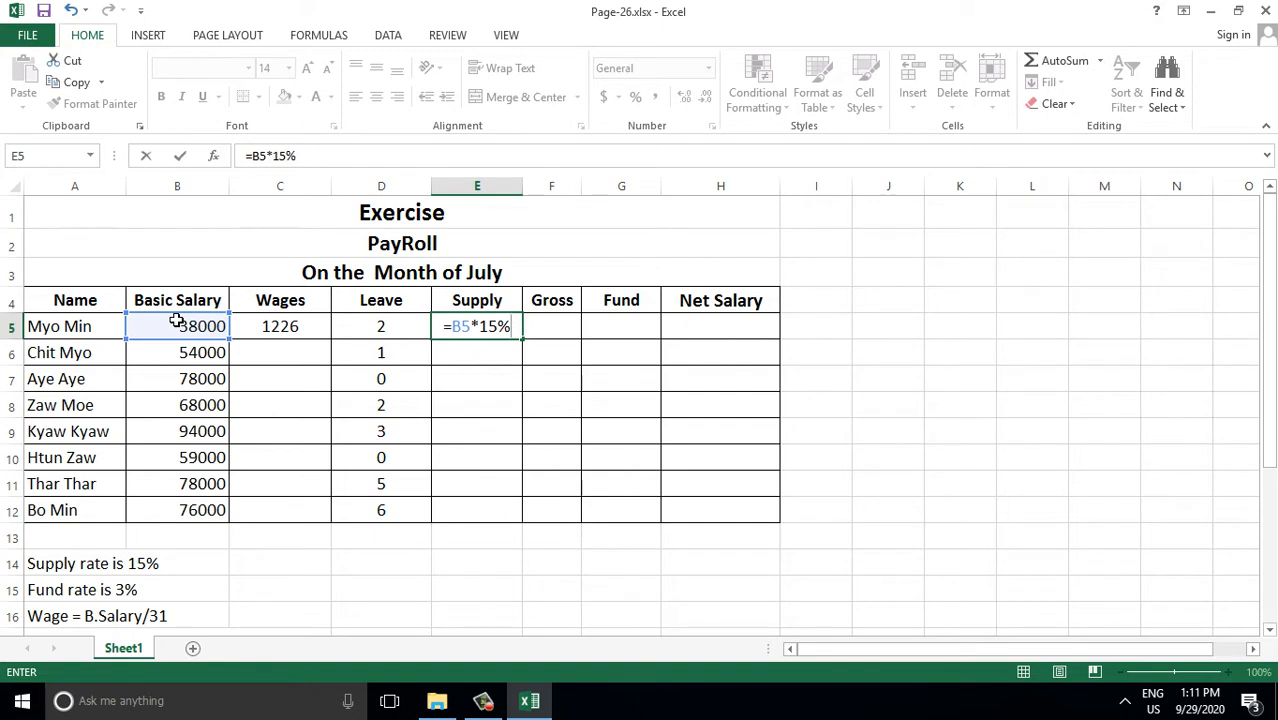
{"action": "key", "text": "Return"}
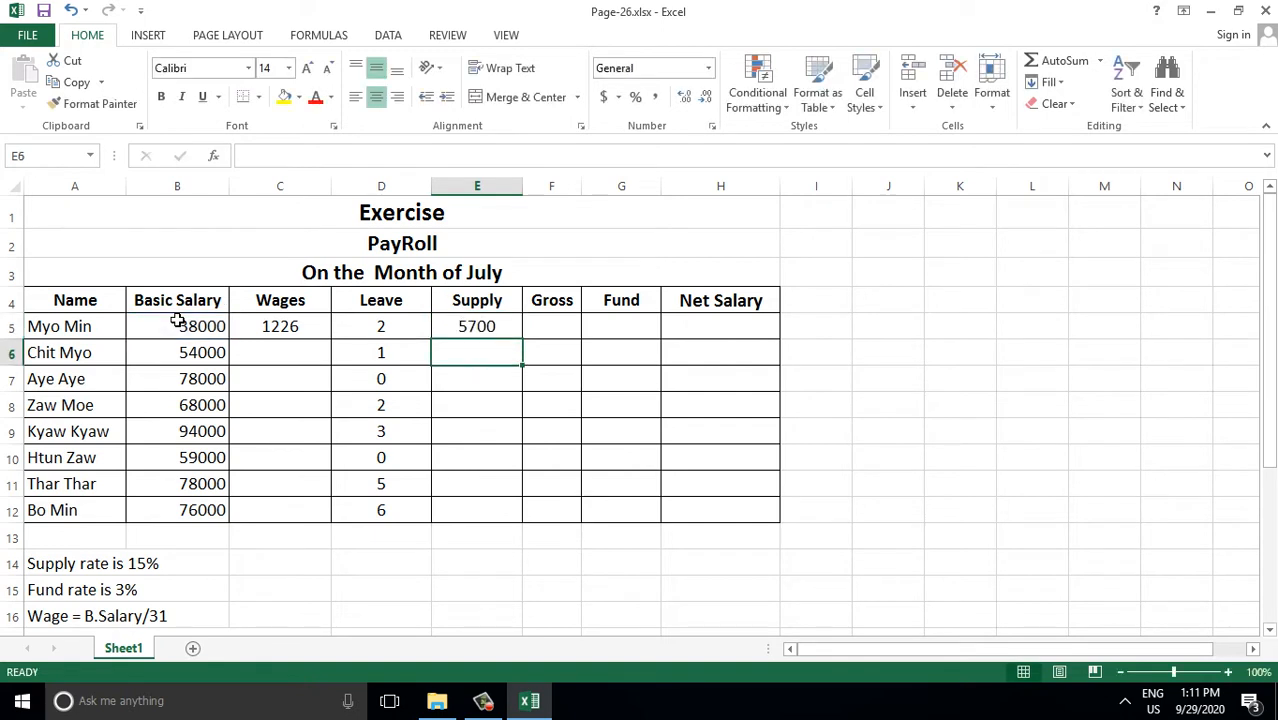
{"action": "left_click", "coordinate": [460, 328]}
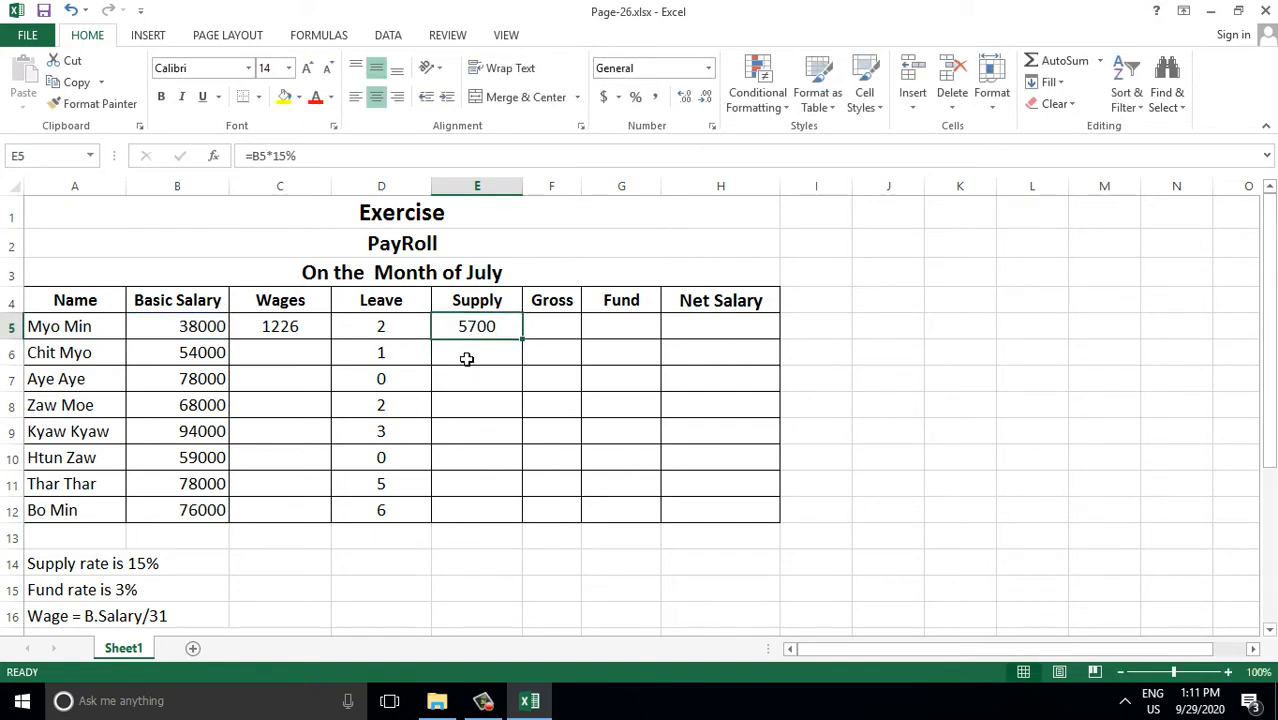
Step: Widen the Gross column to about twice its width so that the gross amounts fit
{"action": "left_click", "coordinate": [540, 330]}
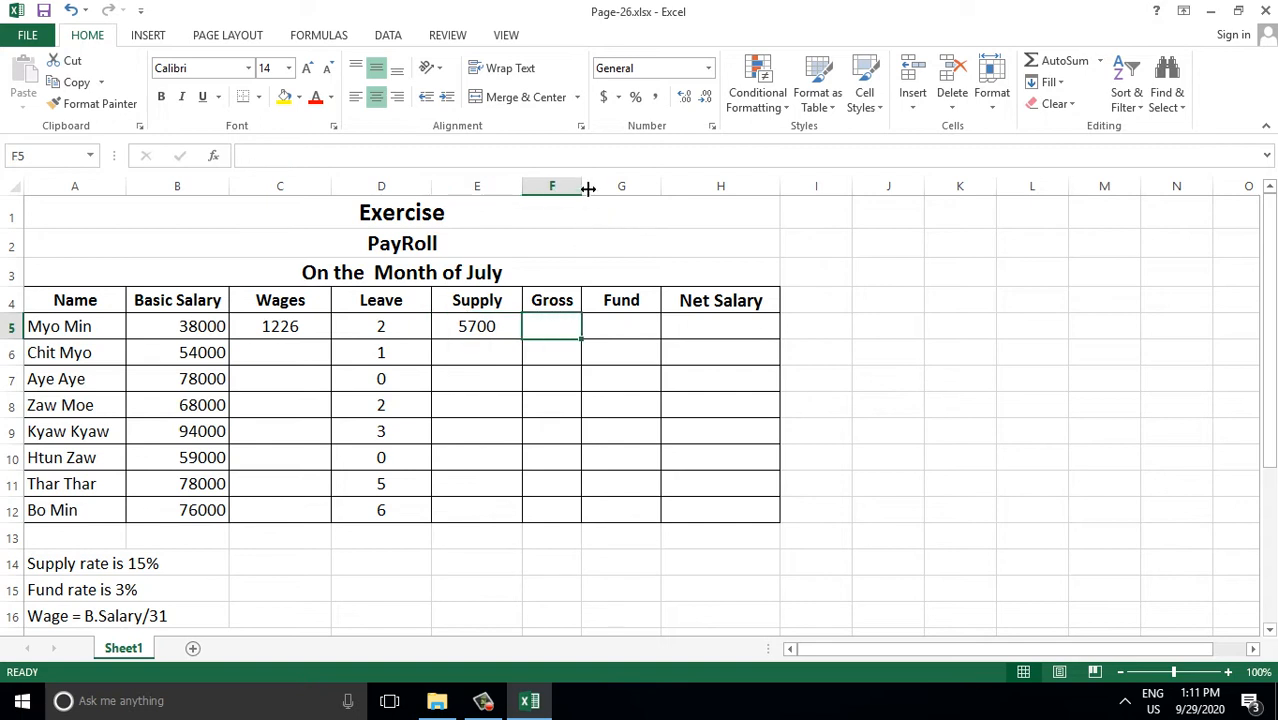
{"action": "left_click_drag", "start_coordinate": [588, 189], "coordinate": [641, 190]}
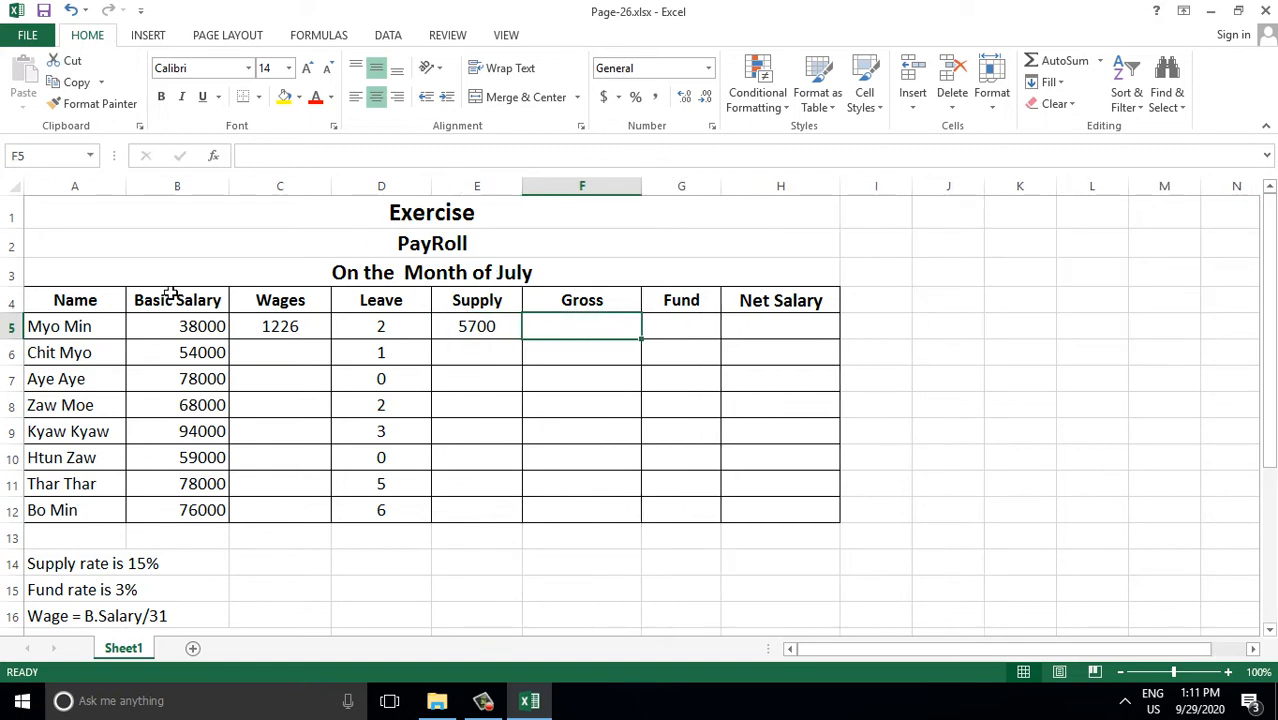
{"action": "left_click", "coordinate": [573, 298]}
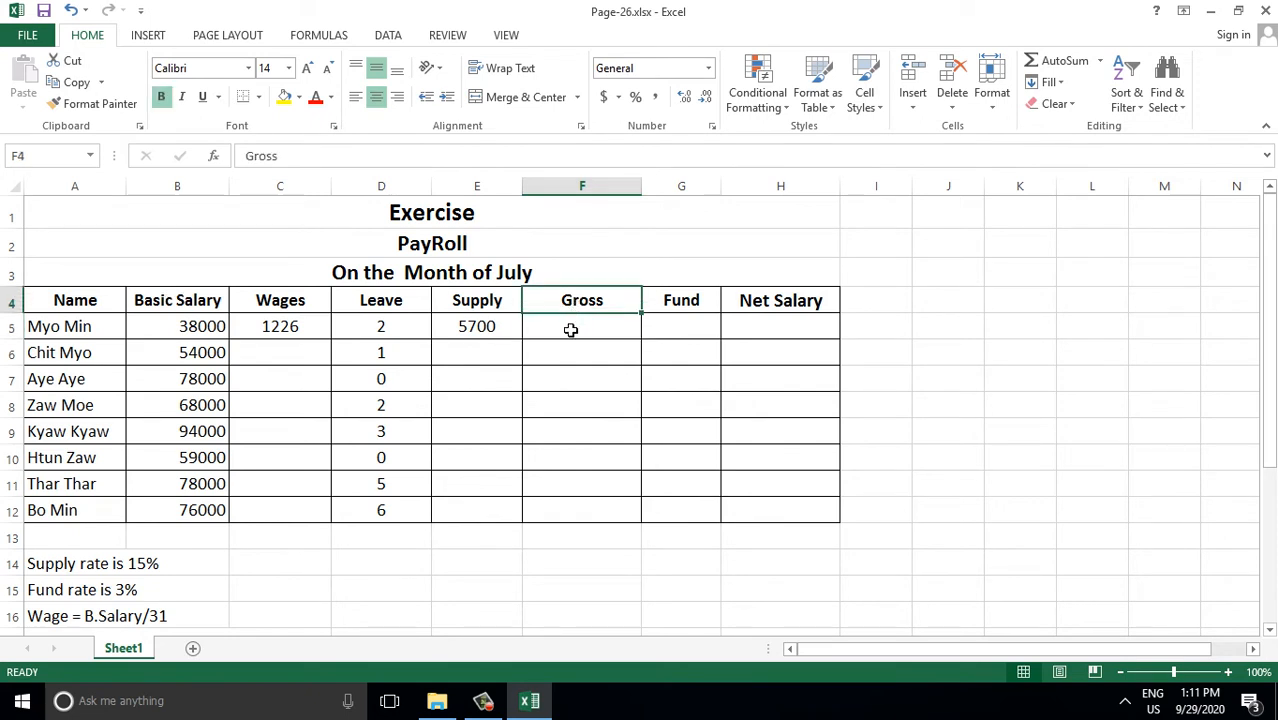
Step: Begin the first employee's gross formula in F5 with an equals sign and an opening parenthesis
{"action": "left_click", "coordinate": [571, 330]}
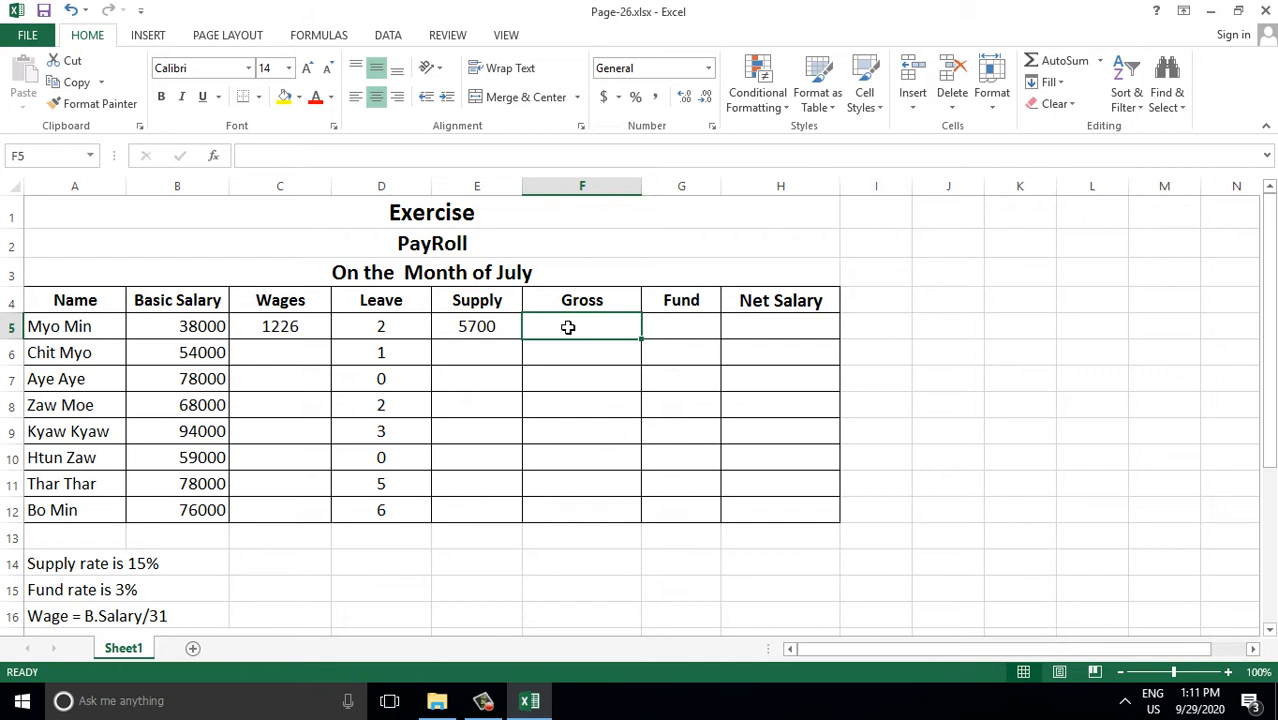
{"action": "type", "text": "="}
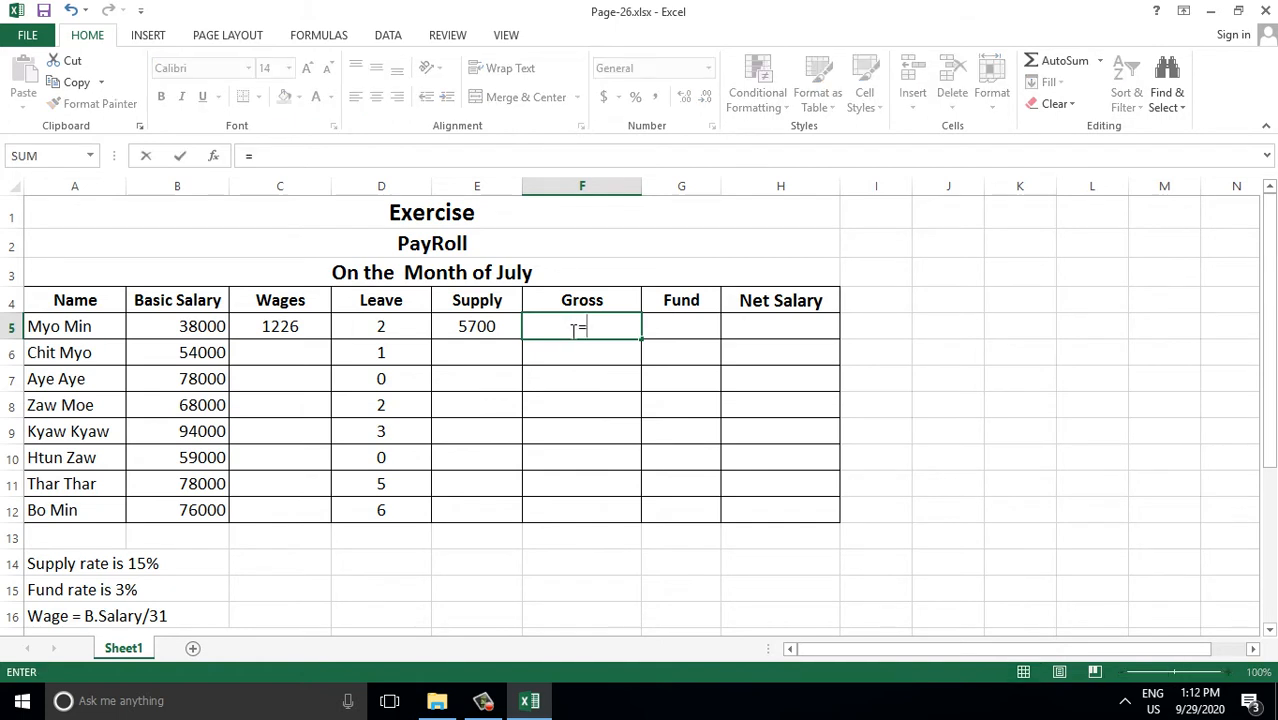
{"action": "type", "text": "("}
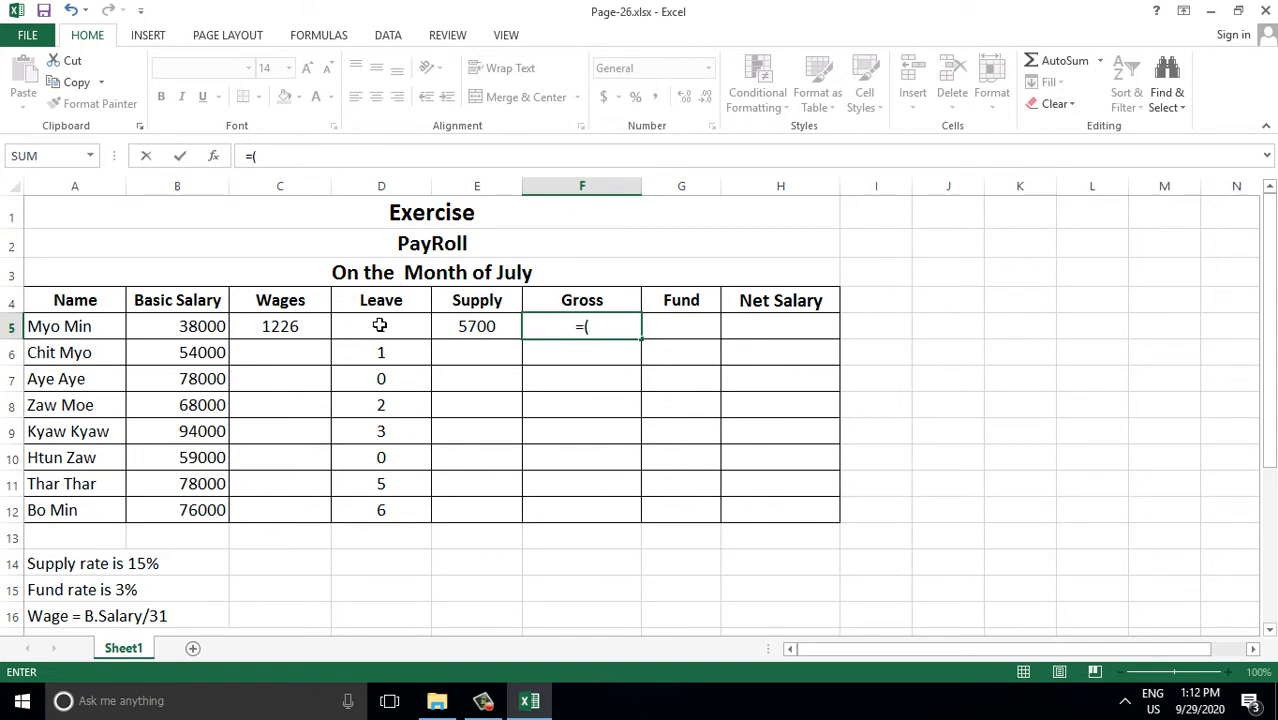
{"action": "left_click", "coordinate": [278, 330]}
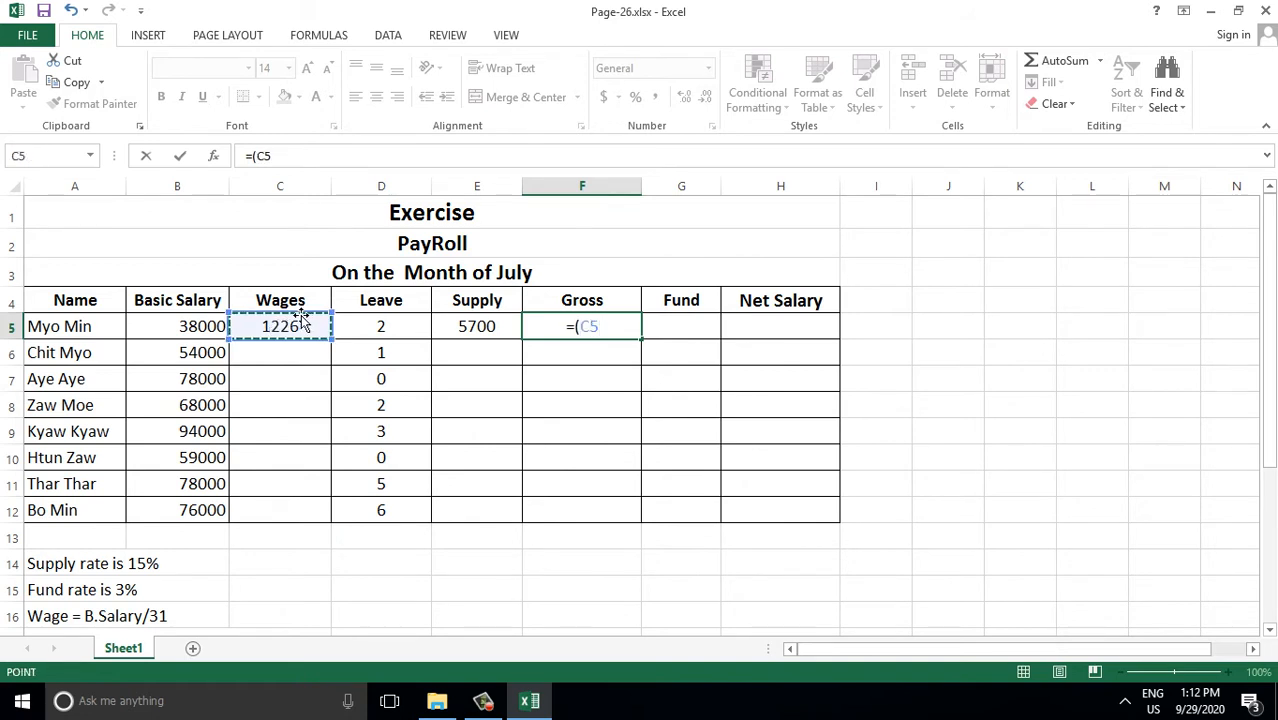
{"action": "type", "text": "*"}
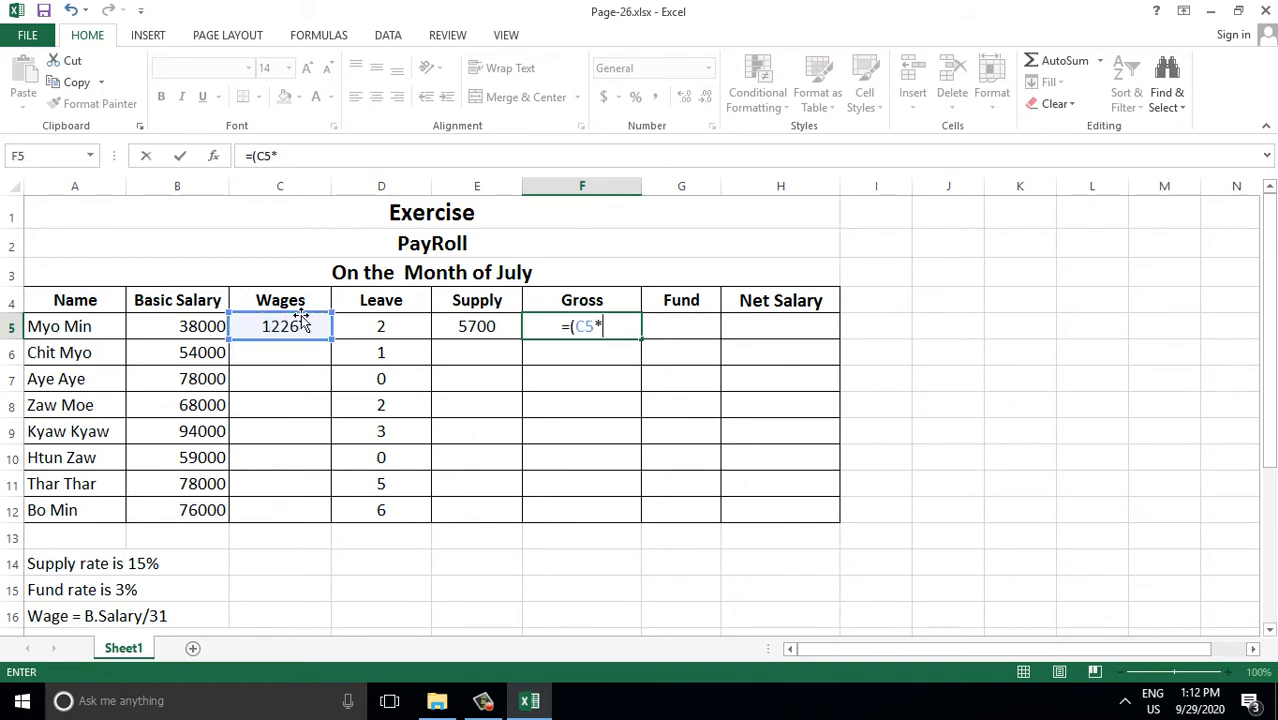
{"action": "left_click", "coordinate": [379, 329]}
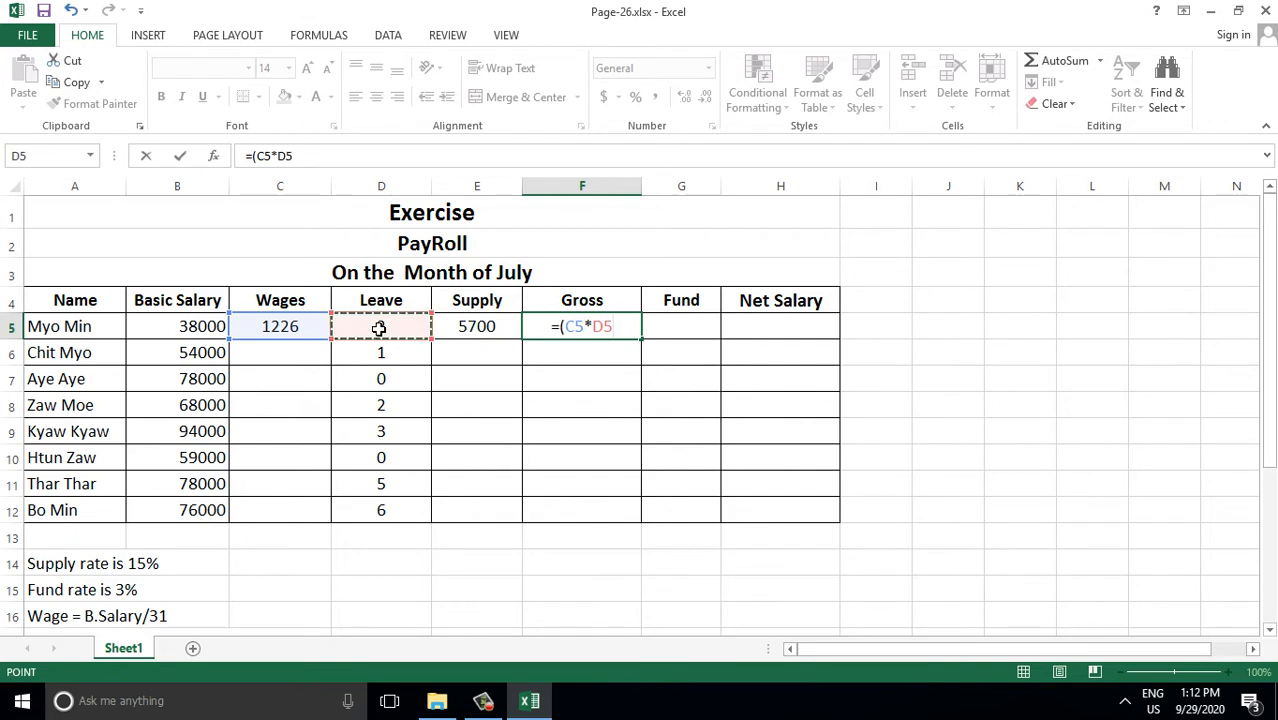
{"action": "type", "text": ")"}
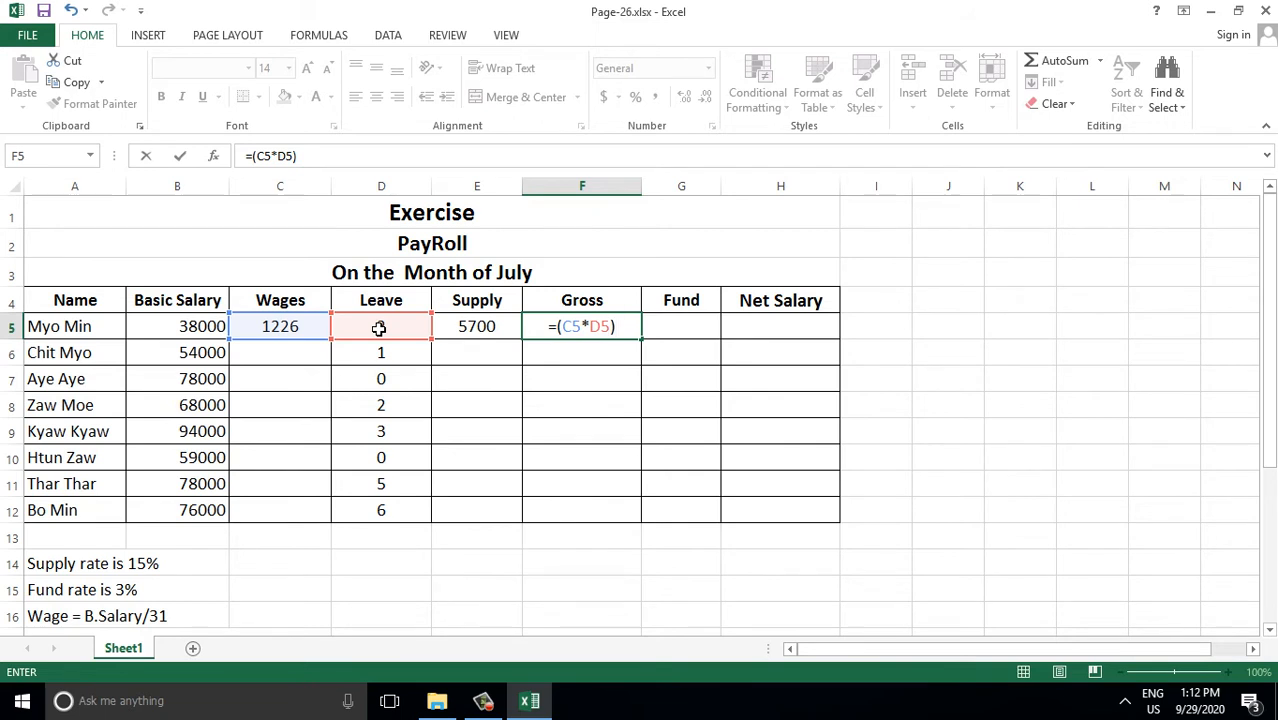
{"action": "key", "text": "BackSpace"}
{"action": "key", "text": "BackSpace"}
{"action": "key", "text": "BackSpace"}
{"action": "key", "text": "BackSpace"}
{"action": "key", "text": "BackSpace"}
{"action": "key", "text": "BackSpace"}
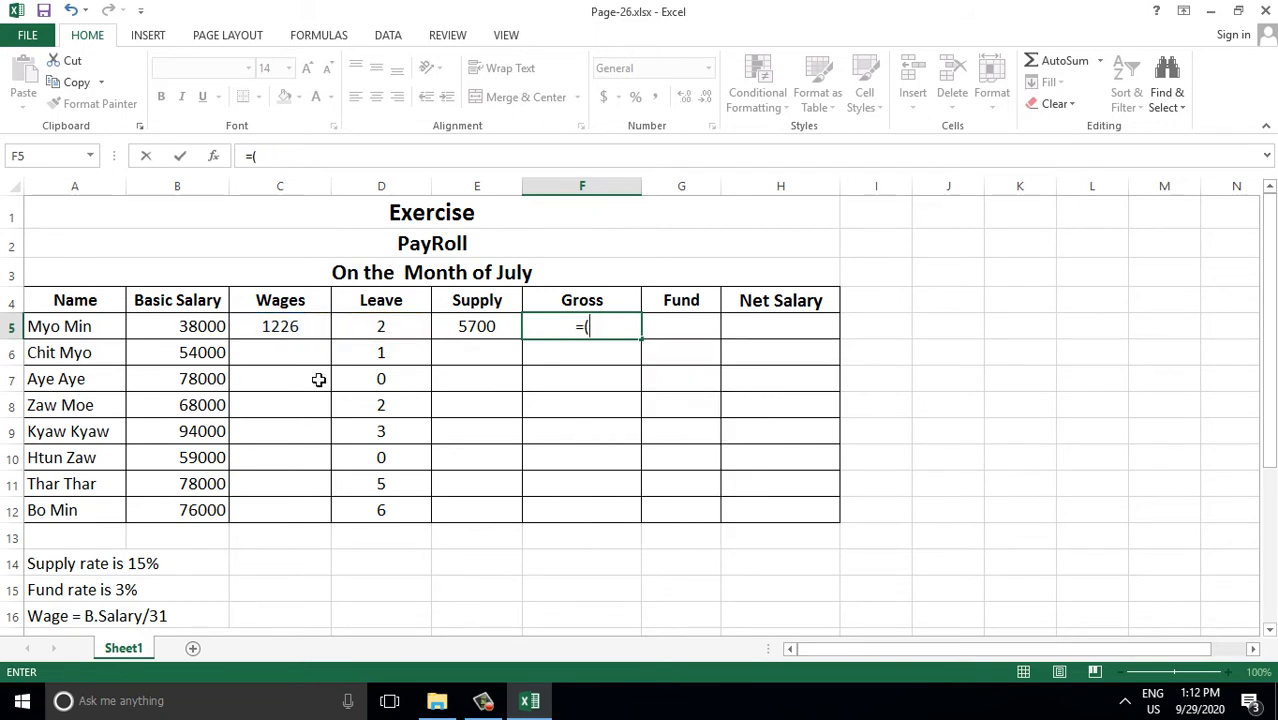
Step: Complete the first employee's gross formula in F5 as =(B5+E5)-(C5*D5) and enter it as an array formula
{"action": "left_click", "coordinate": [187, 328]}
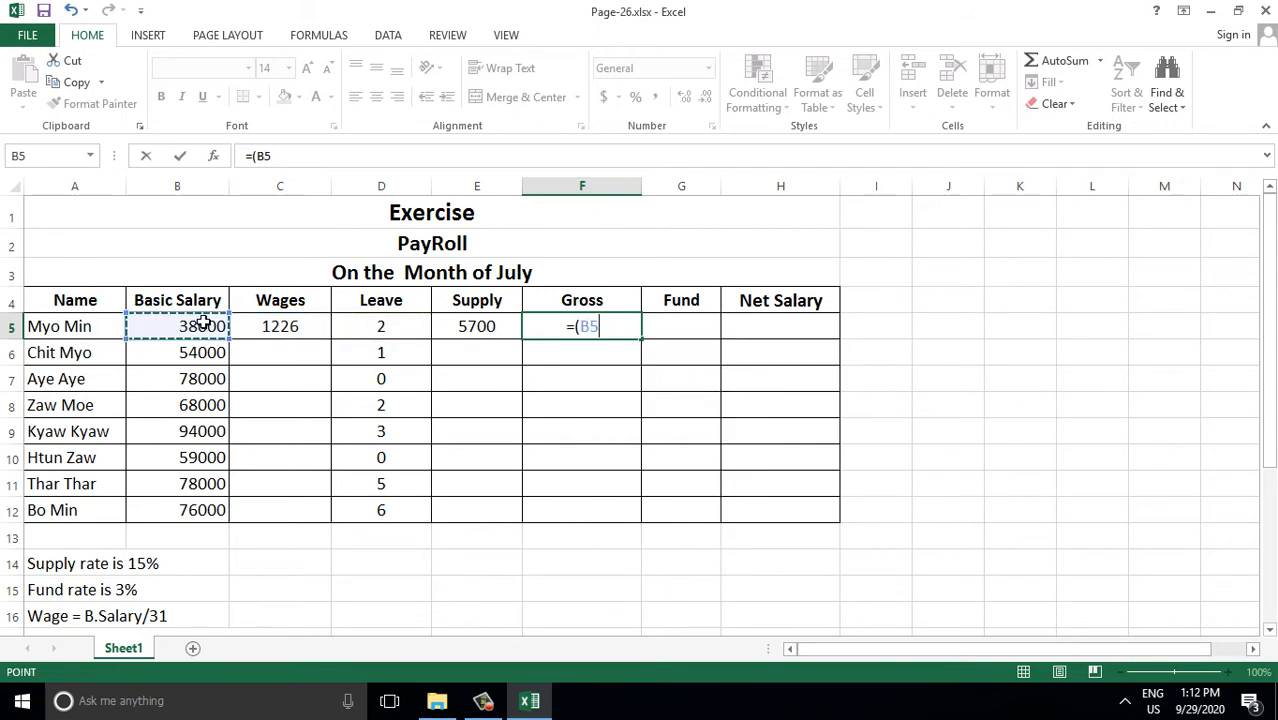
{"action": "type", "text": "+"}
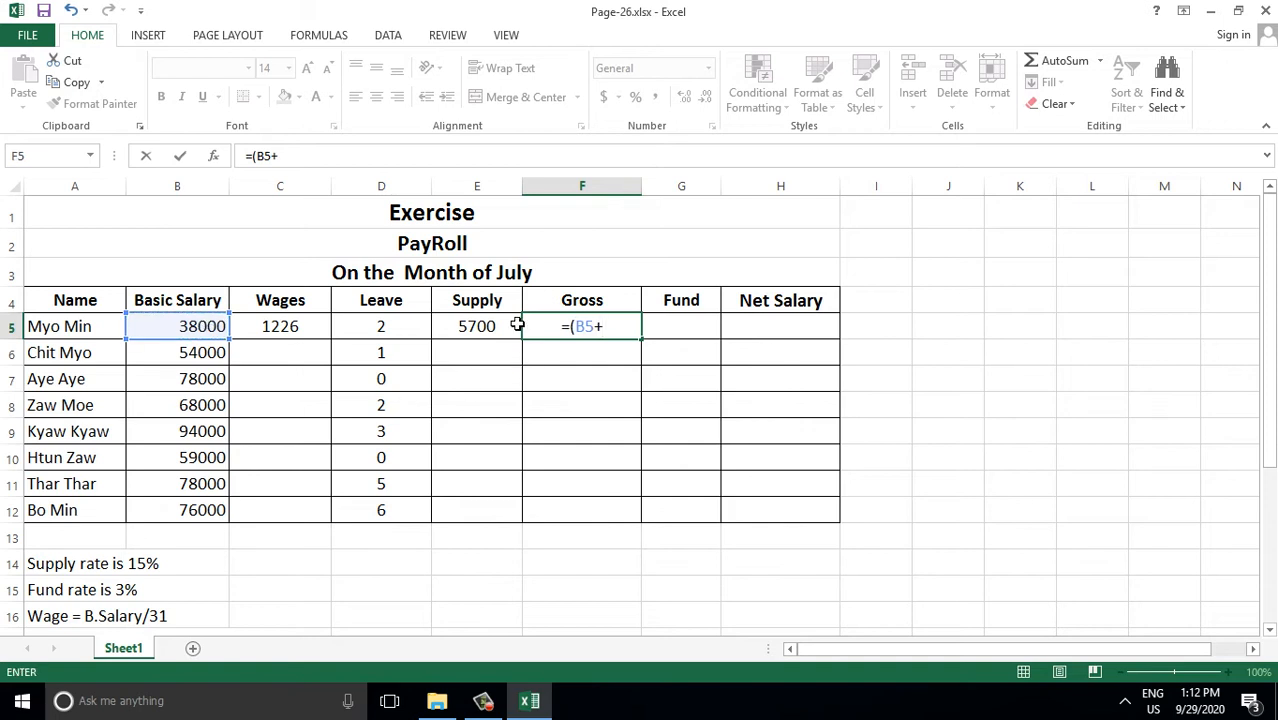
{"action": "left_click", "coordinate": [470, 327]}
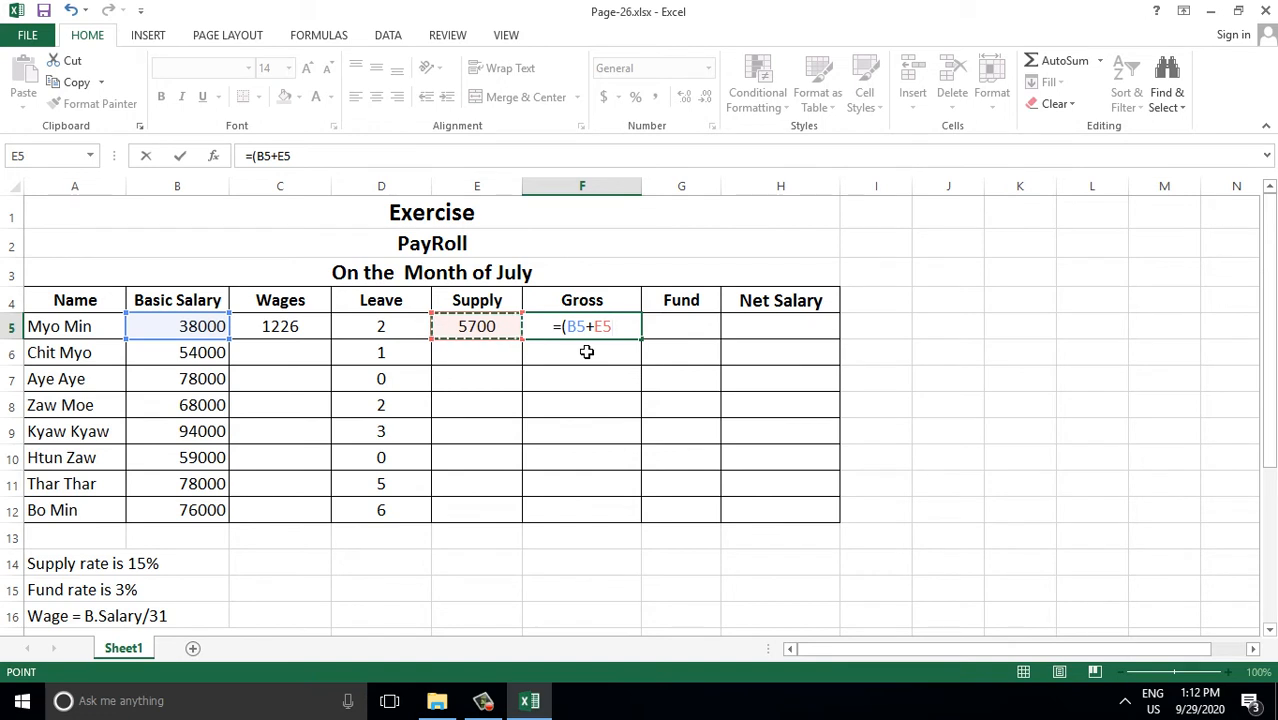
{"action": "type", "text": ")-("}
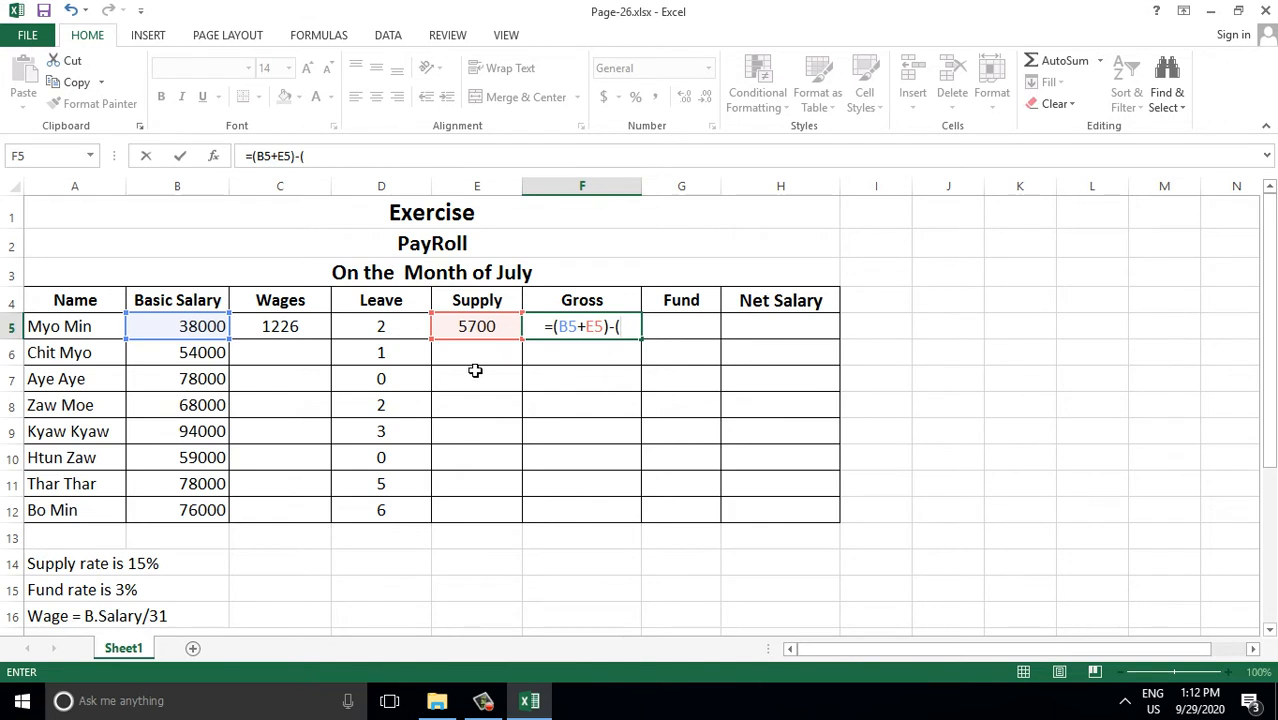
{"action": "left_click", "coordinate": [286, 330]}
{"action": "type", "text": "*"}
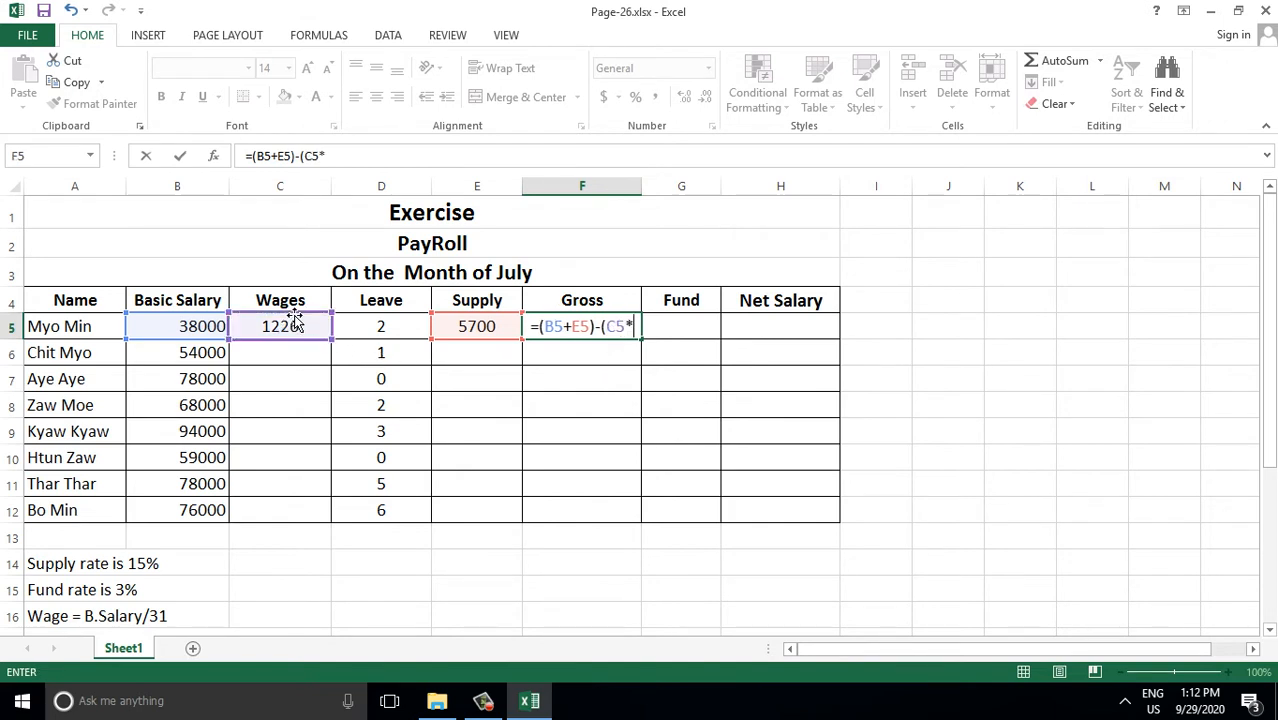
{"action": "left_click", "coordinate": [368, 330]}
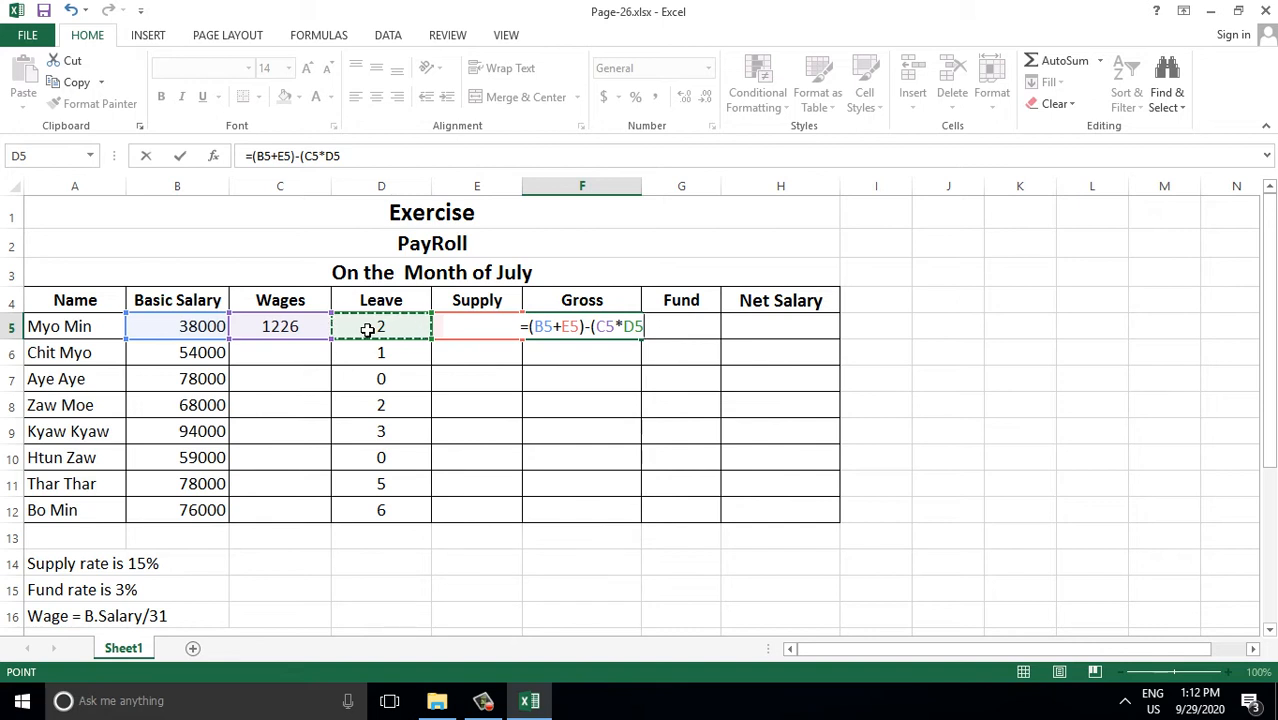
{"action": "type", "text": ")"}
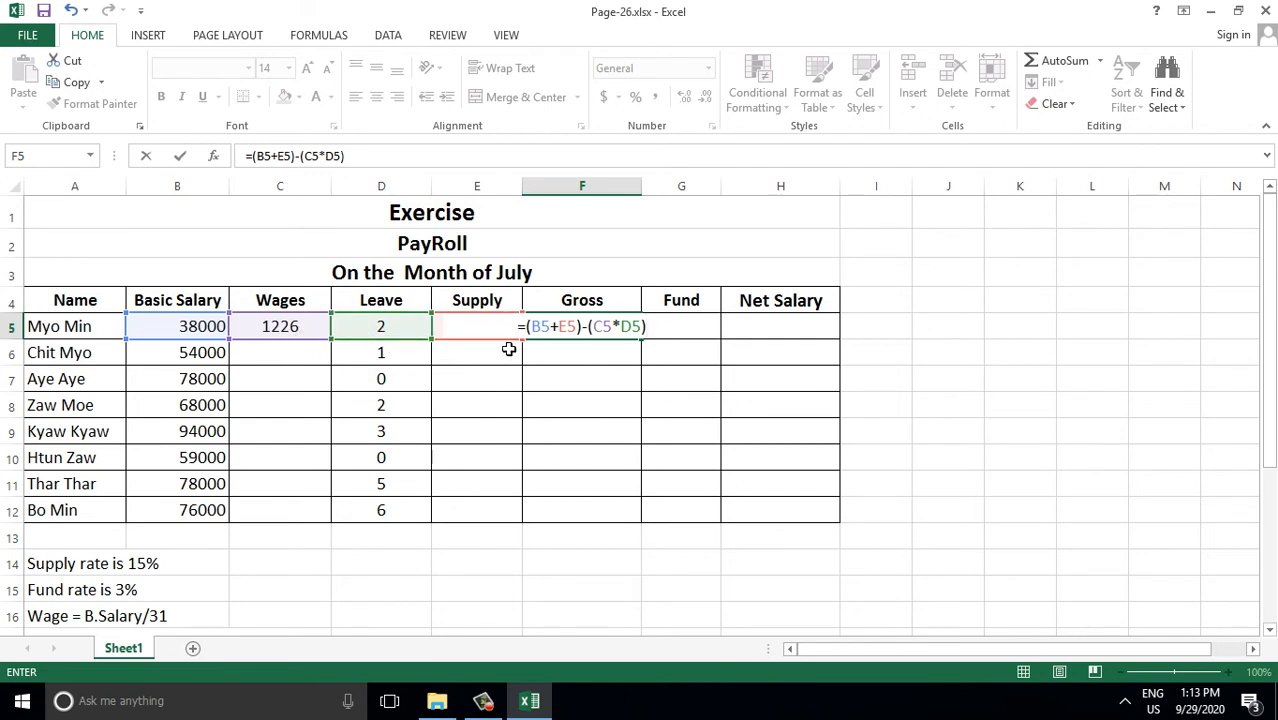
{"action": "key", "text": "ctrl+shift+Return"}
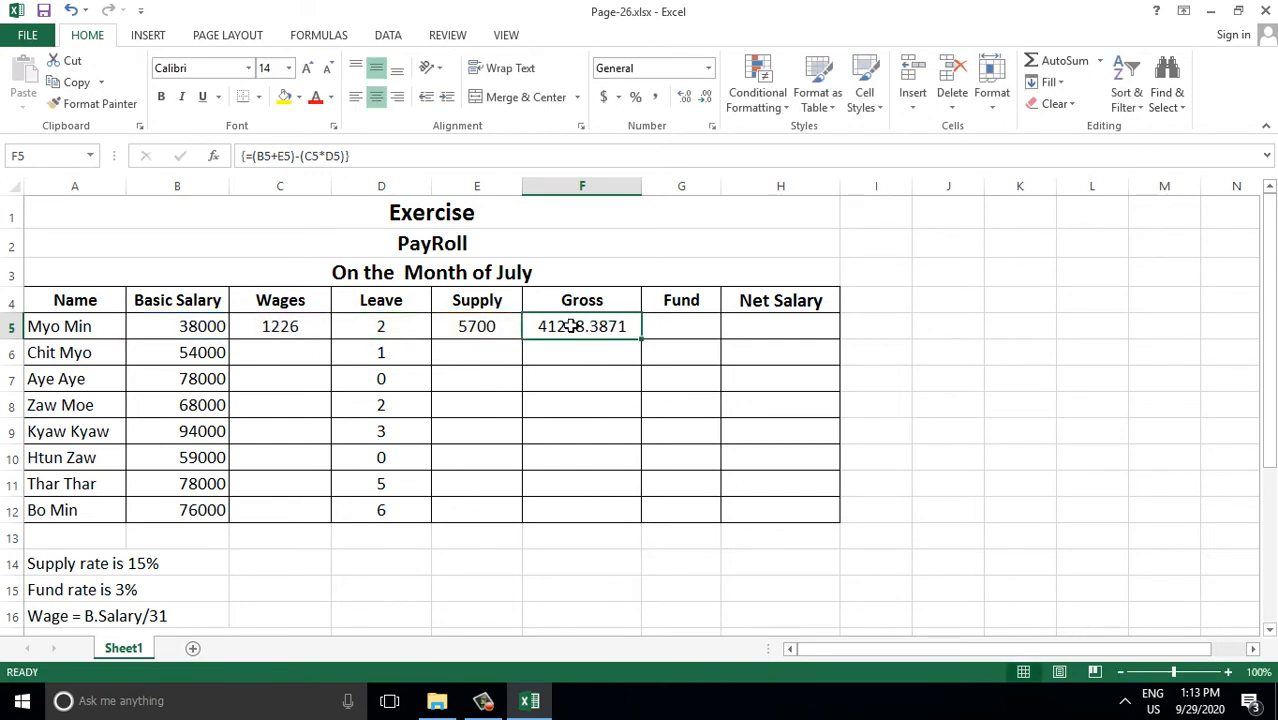
Step: Reduce the number format of the gross amount in F5 to zero decimal places
{"action": "left_click", "coordinate": [706, 97]}
{"action": "left_click", "coordinate": [706, 97]}
{"action": "left_click", "coordinate": [706, 97]}
{"action": "left_click", "coordinate": [706, 97]}
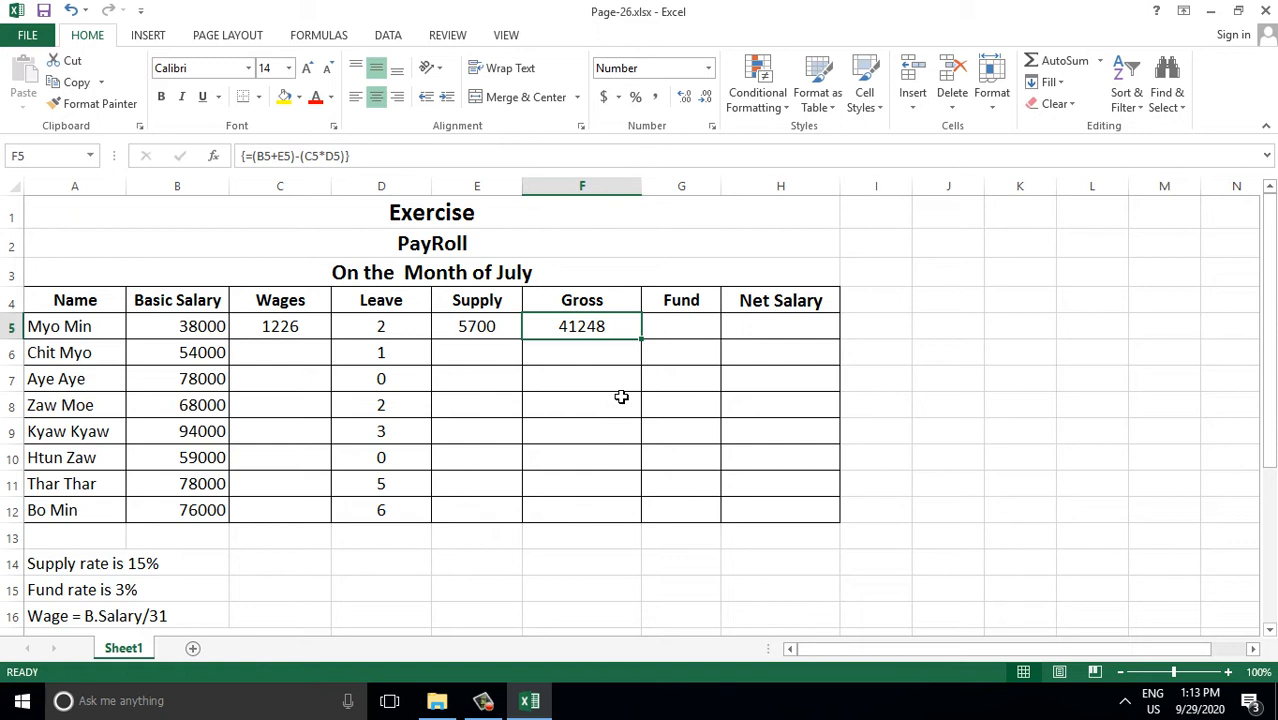
Step: Calculate the first employee's fund in G5 with the formula =B5*3%, using the fund rate noted below the table
{"action": "left_click", "coordinate": [671, 329]}
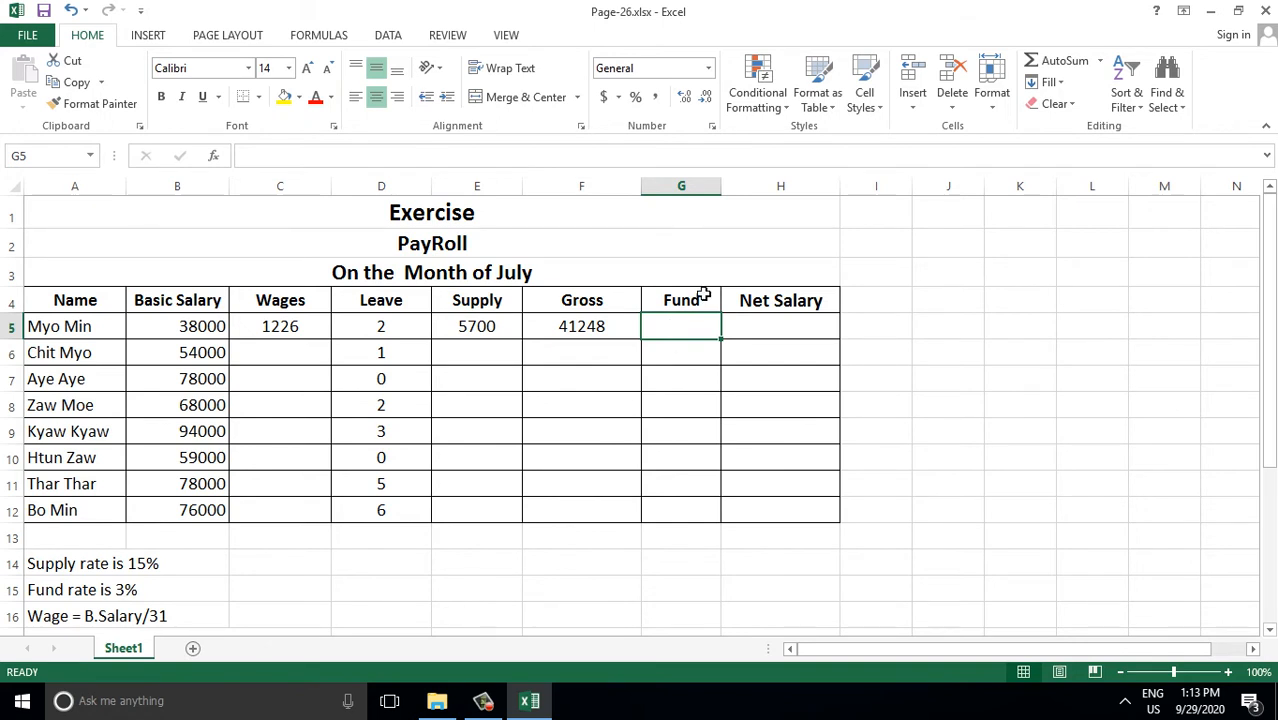
{"action": "type", "text": "="}
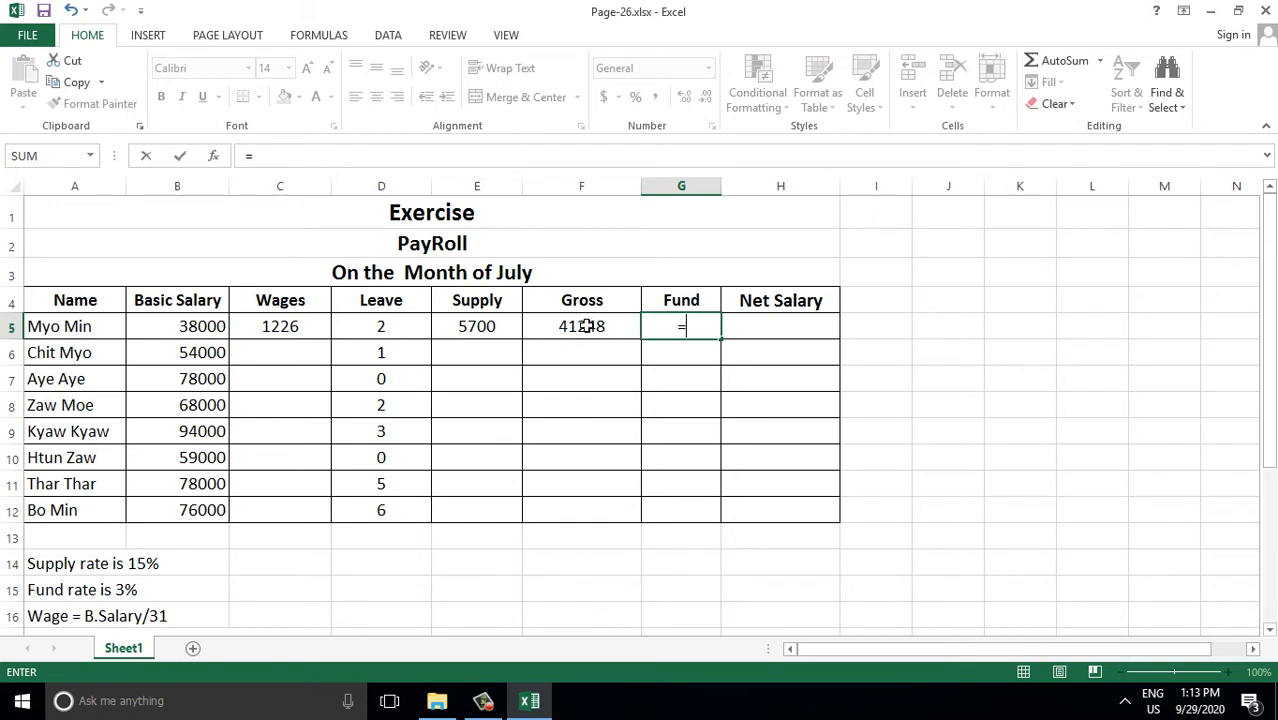
{"action": "left_click", "coordinate": [196, 327]}
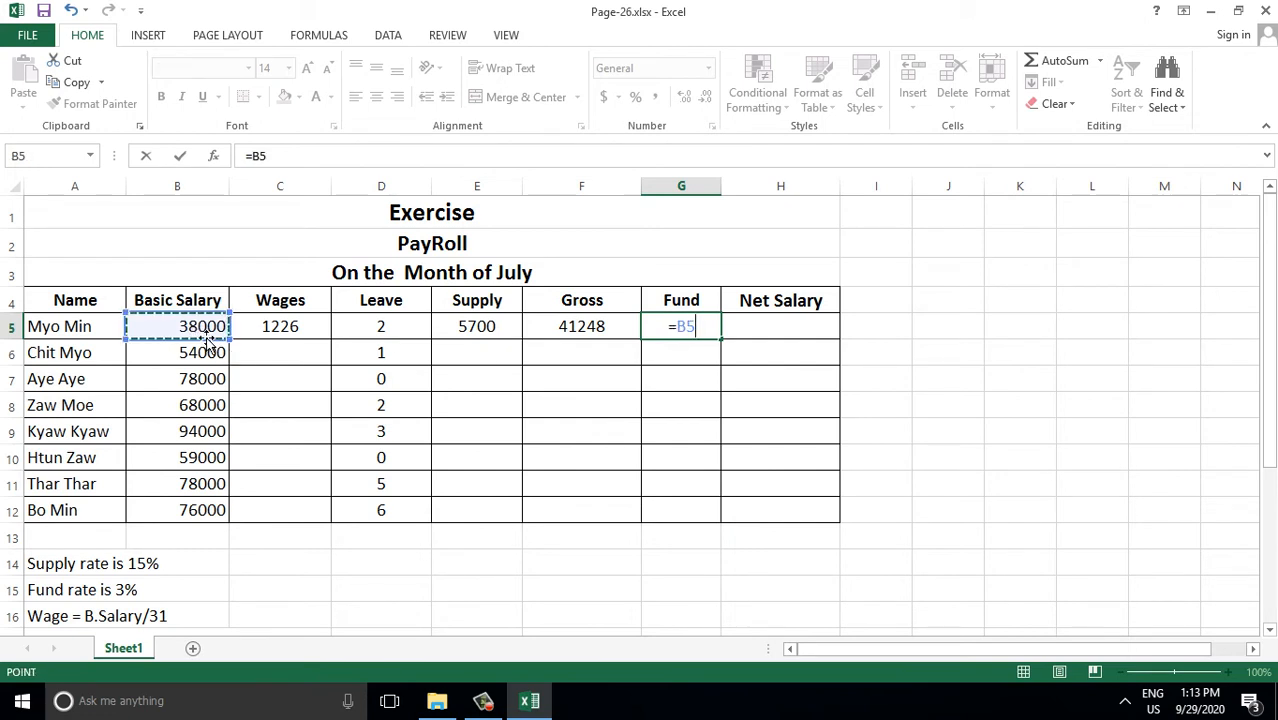
{"action": "type", "text": "*"}
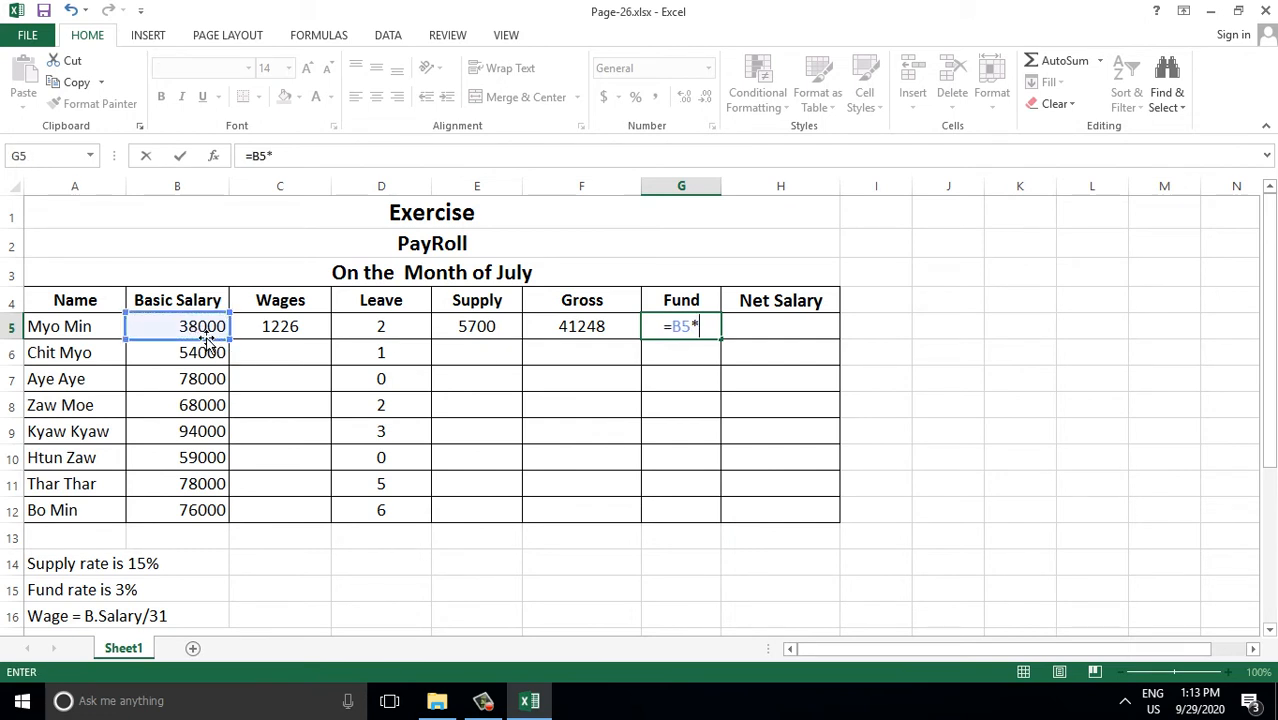
{"action": "type", "text": "3"}
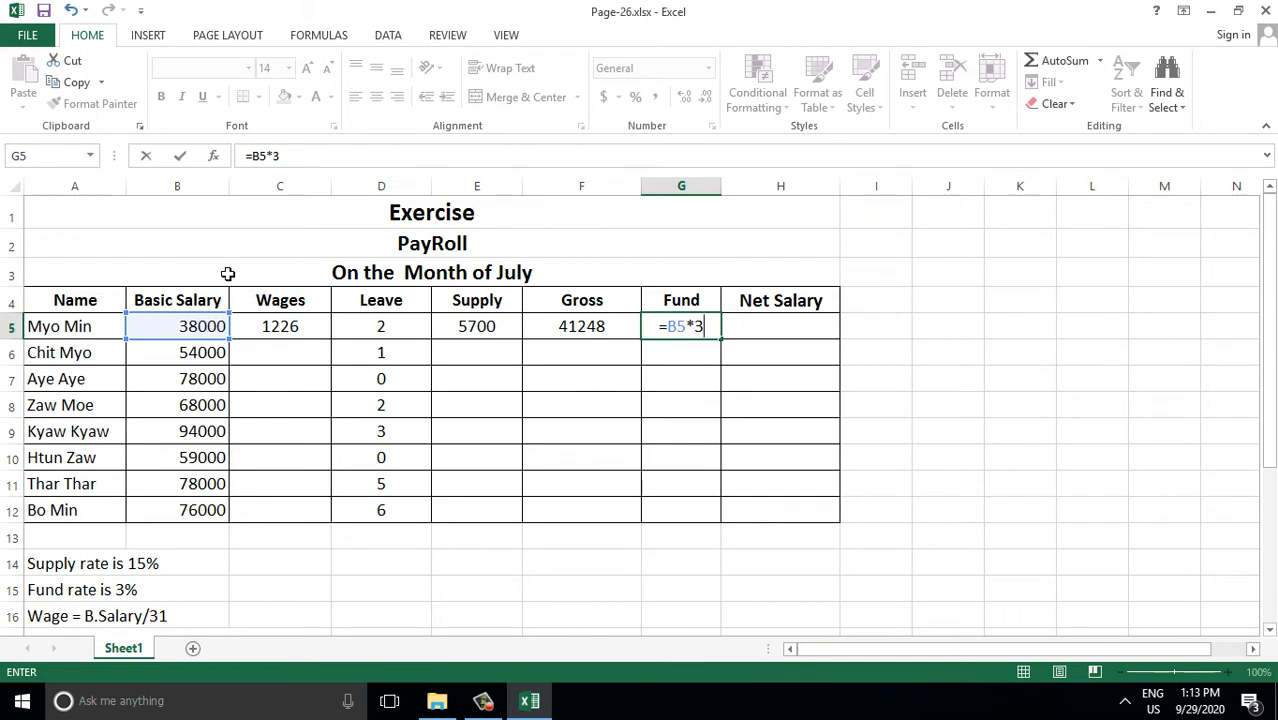
{"action": "type", "text": "%"}
{"action": "key", "text": "Return"}
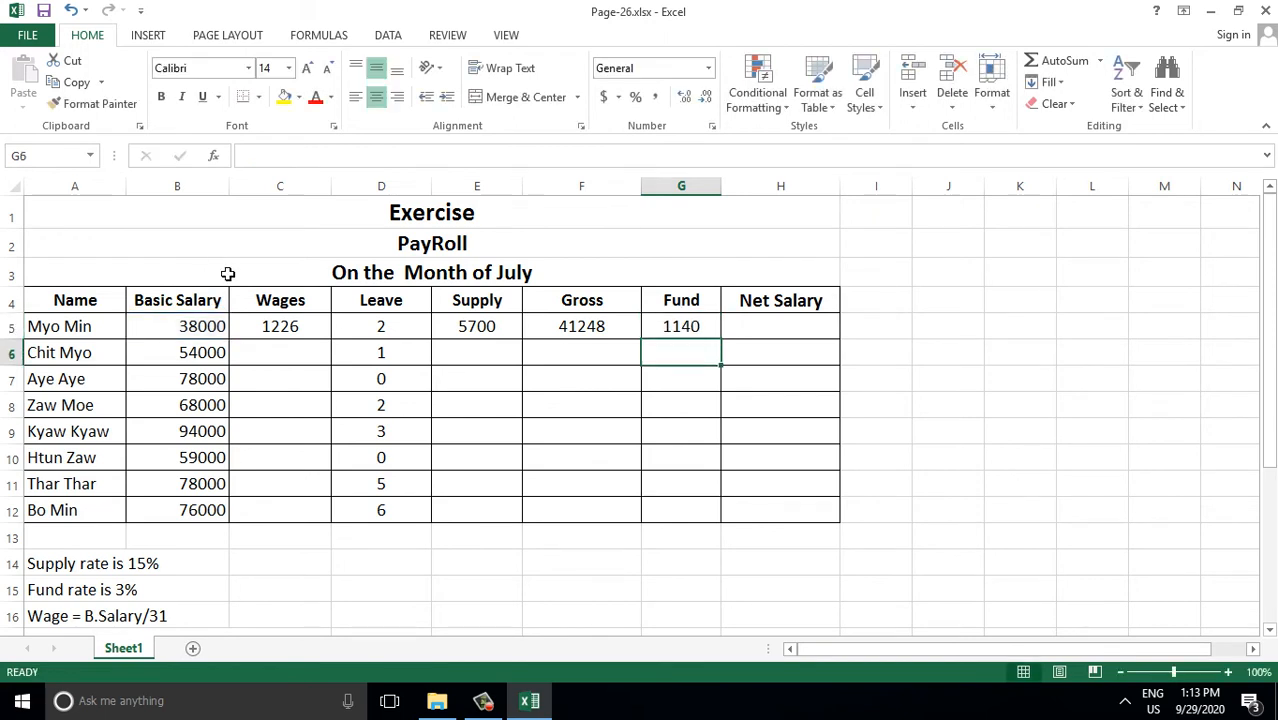
{"action": "left_click", "coordinate": [689, 331]}
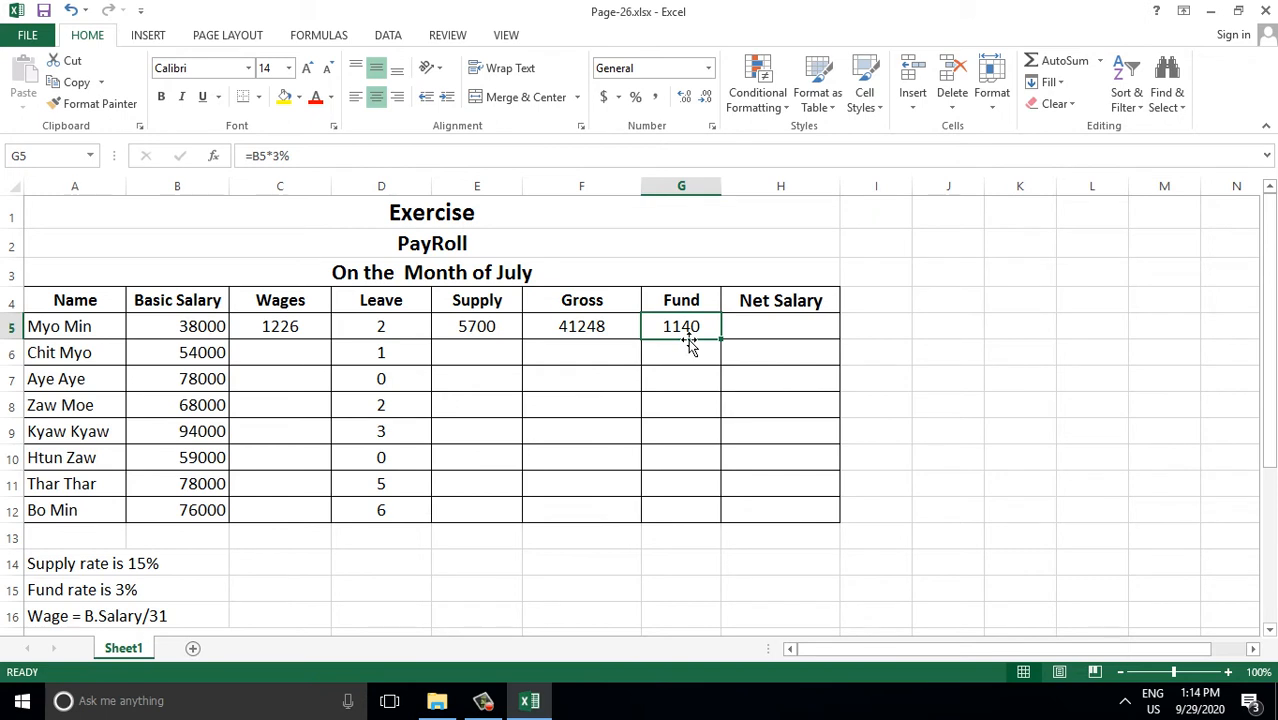
Step: Calculate the first employee's net salary in H5 by subtracting fund from gross with the formula =F5-G5
{"action": "left_click", "coordinate": [564, 330]}
{"action": "left_click", "coordinate": [650, 329]}
{"action": "left_click", "coordinate": [766, 328]}
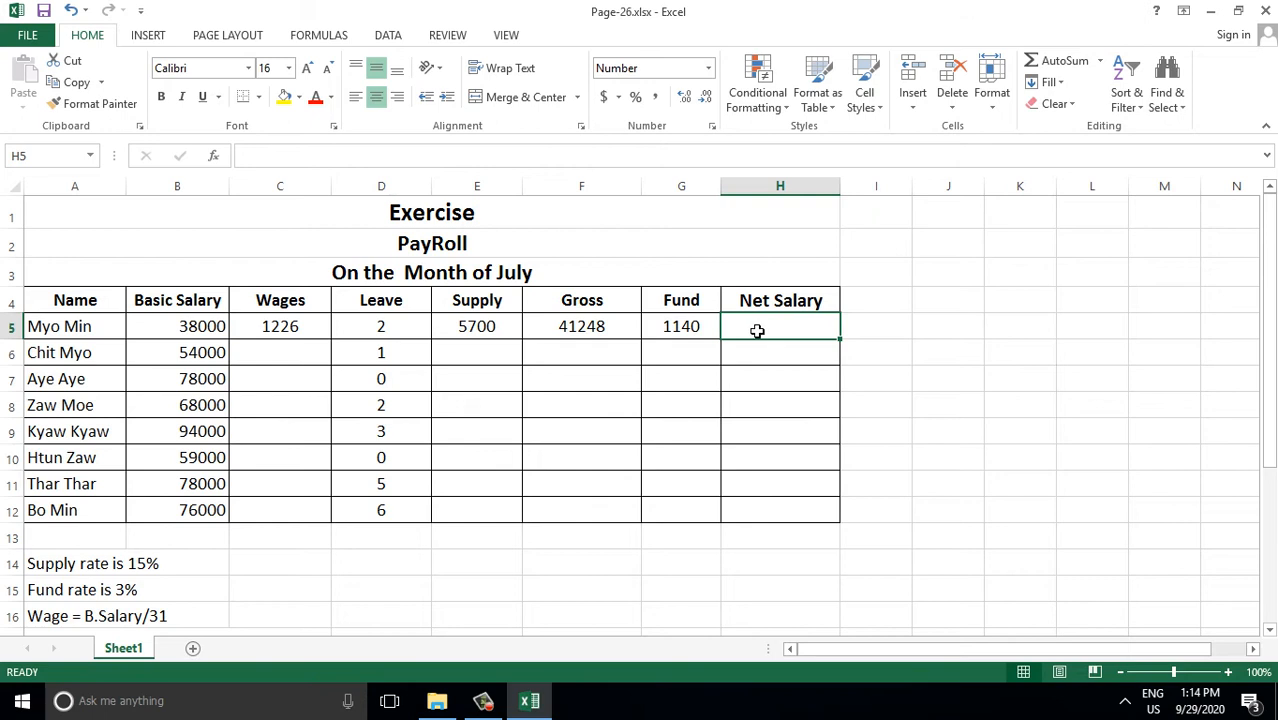
{"action": "type", "text": "="}
{"action": "left_click", "coordinate": [587, 328]}
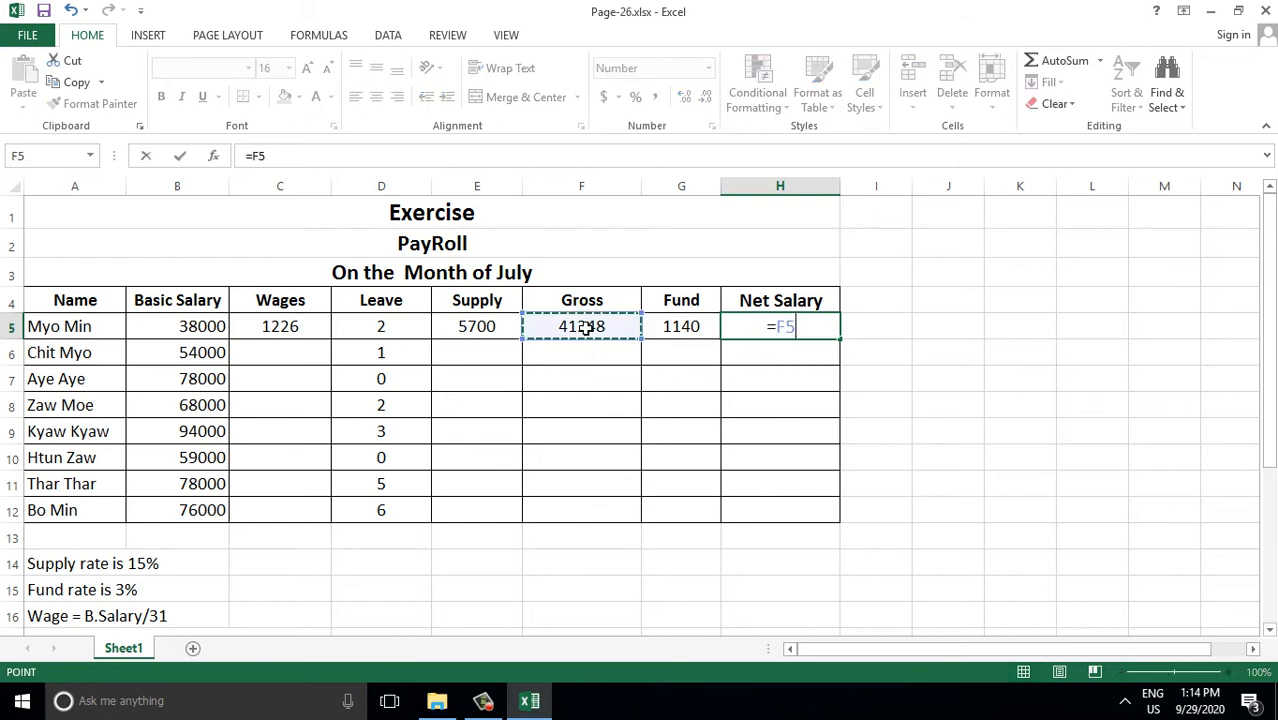
{"action": "type", "text": "-"}
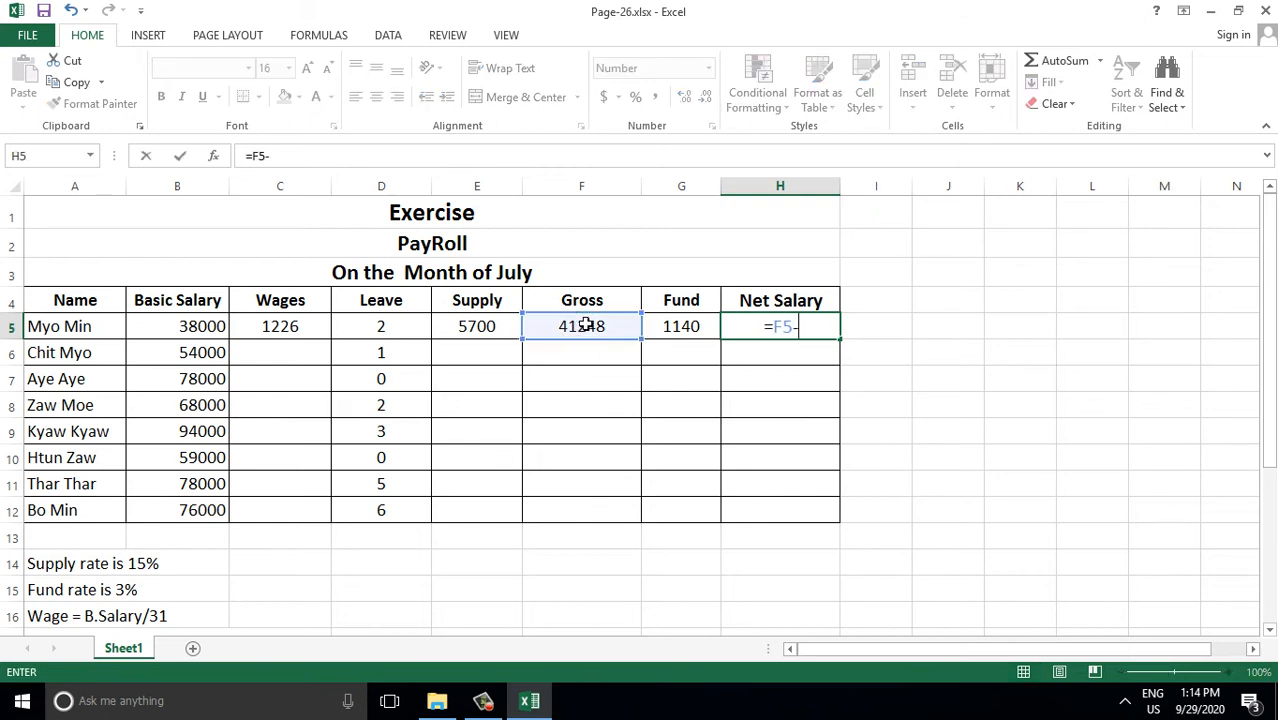
{"action": "left_click", "coordinate": [688, 328]}
{"action": "key", "text": "Return"}
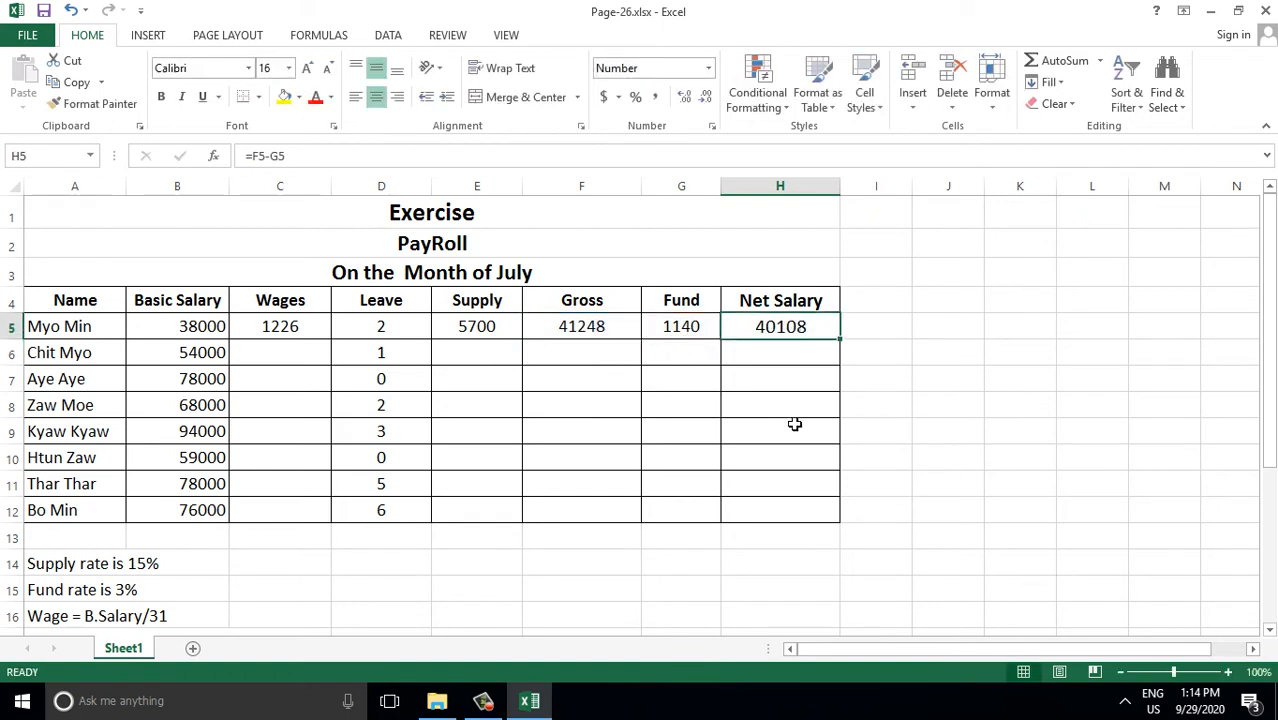
{"action": "left_click", "coordinate": [697, 322]}
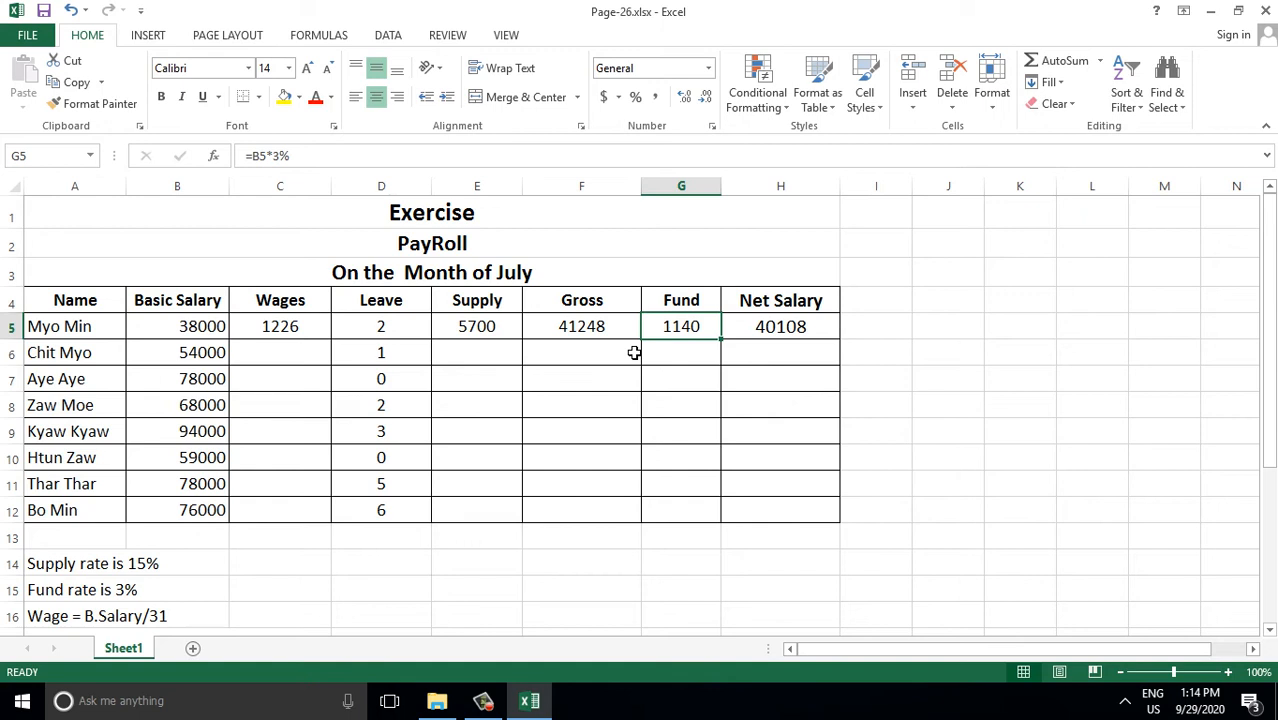
{"action": "left_click", "coordinate": [585, 323]}
{"action": "left_click", "coordinate": [653, 323]}
{"action": "left_click", "coordinate": [586, 330]}
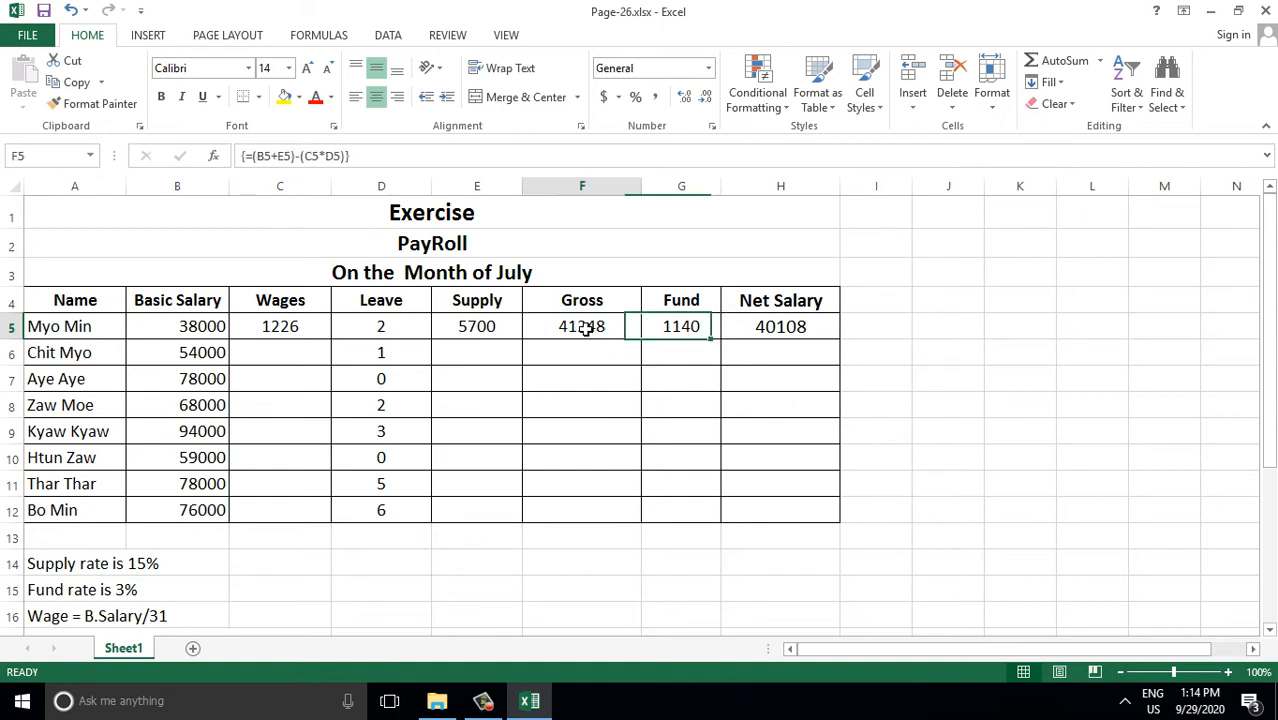
{"action": "left_click", "coordinate": [676, 326]}
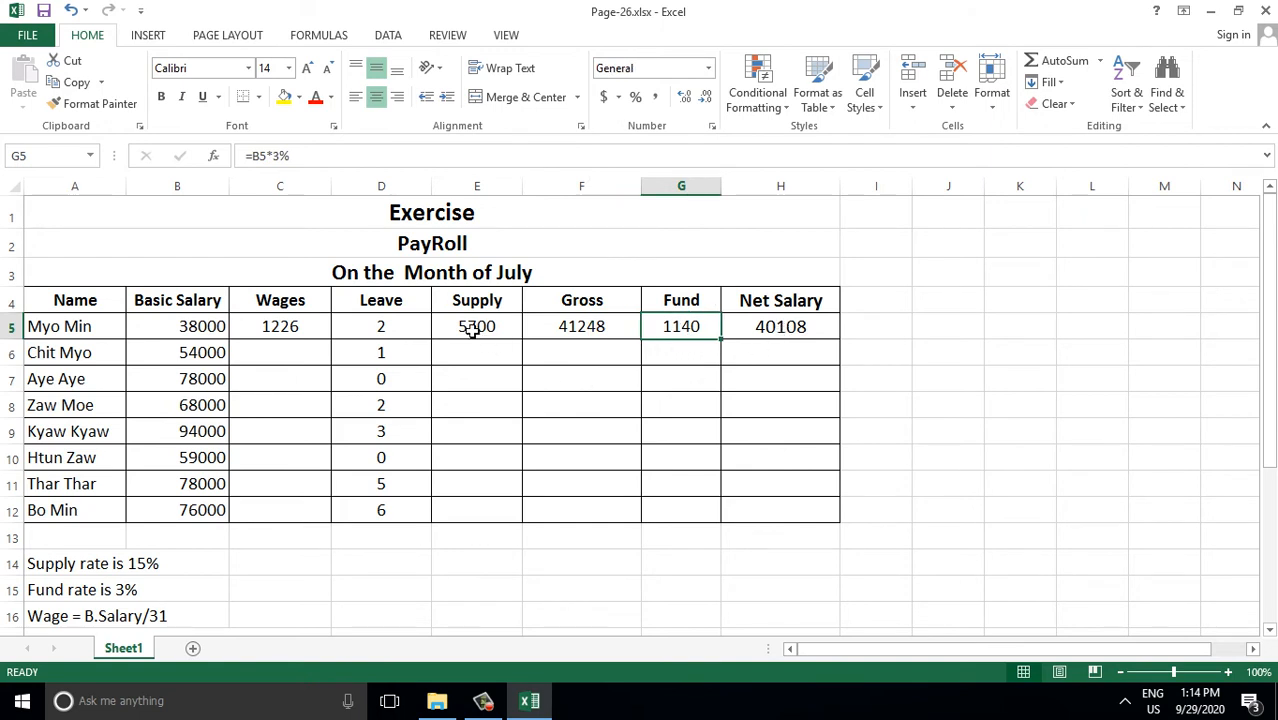
Step: Fill the Wages formula in C5 and the Supply, Gross, Fund and Net Salary formulas in E5:H5 down to row 12
{"action": "left_click_drag", "start_coordinate": [474, 330], "coordinate": [790, 330]}
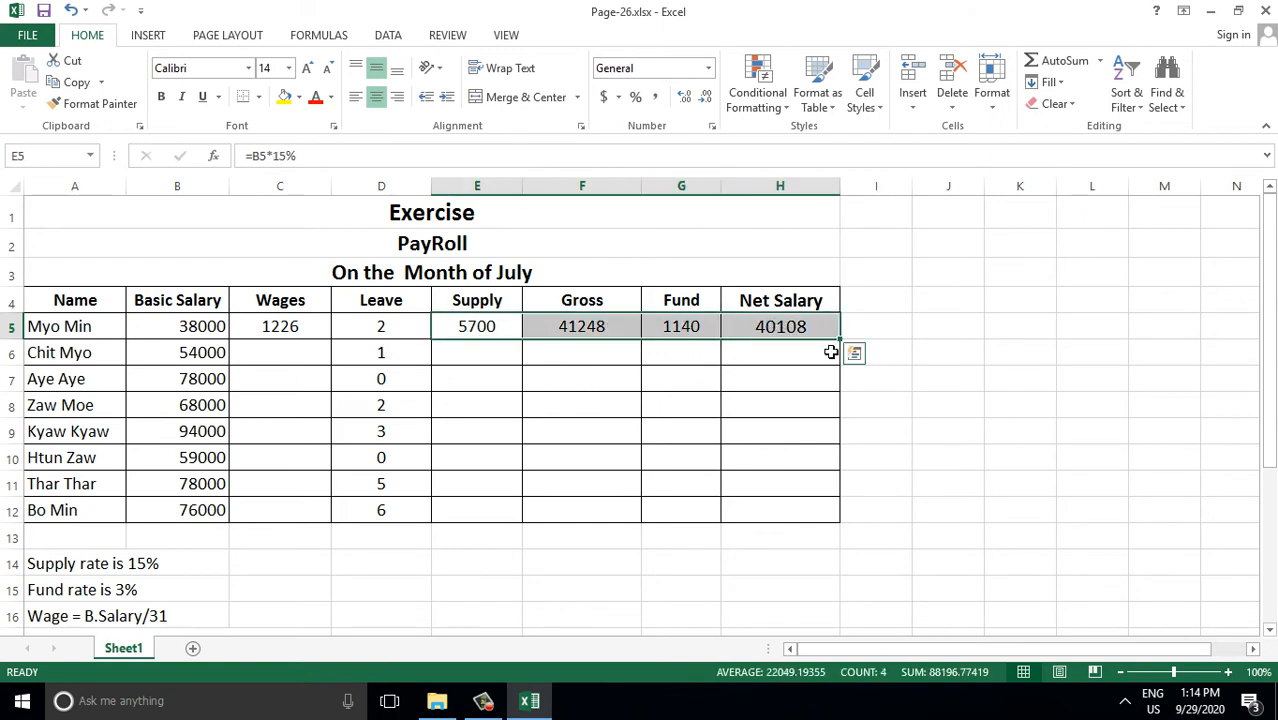
{"action": "left_click", "coordinate": [289, 330]}
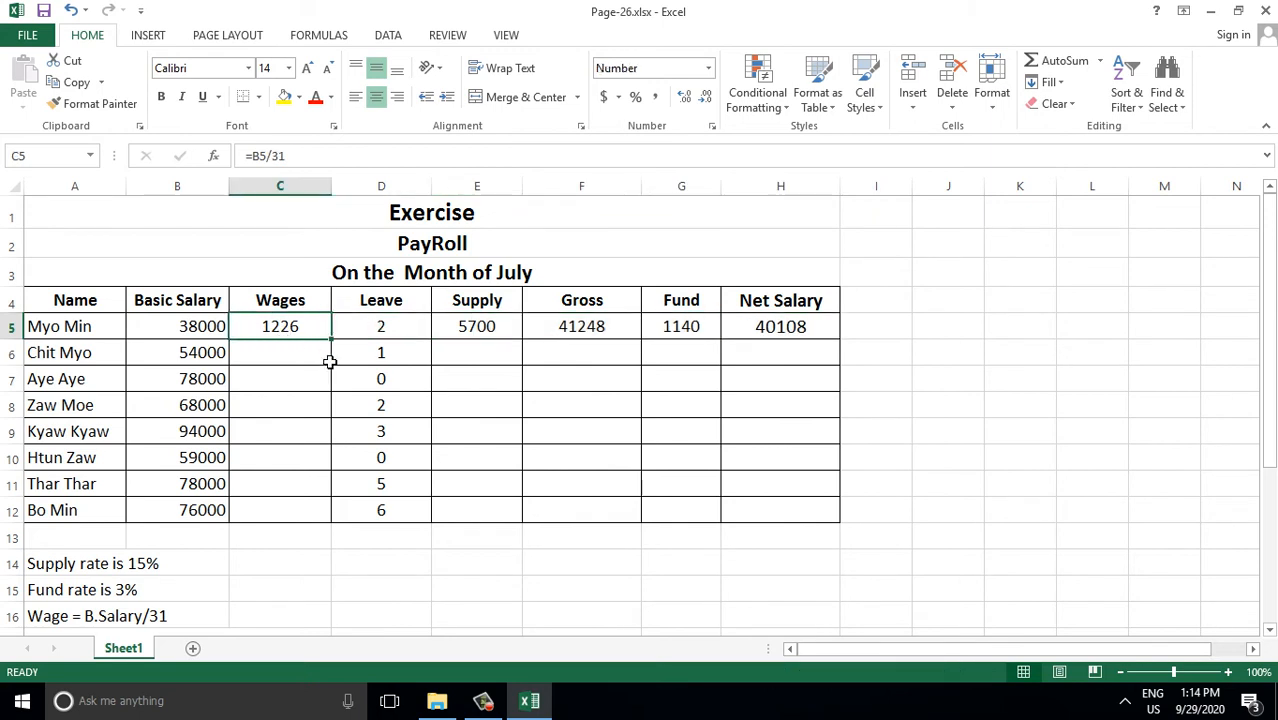
{"action": "left_click_drag", "start_coordinate": [330, 342], "coordinate": [330, 525]}
{"action": "left_click_drag", "start_coordinate": [482, 325], "coordinate": [838, 524]}
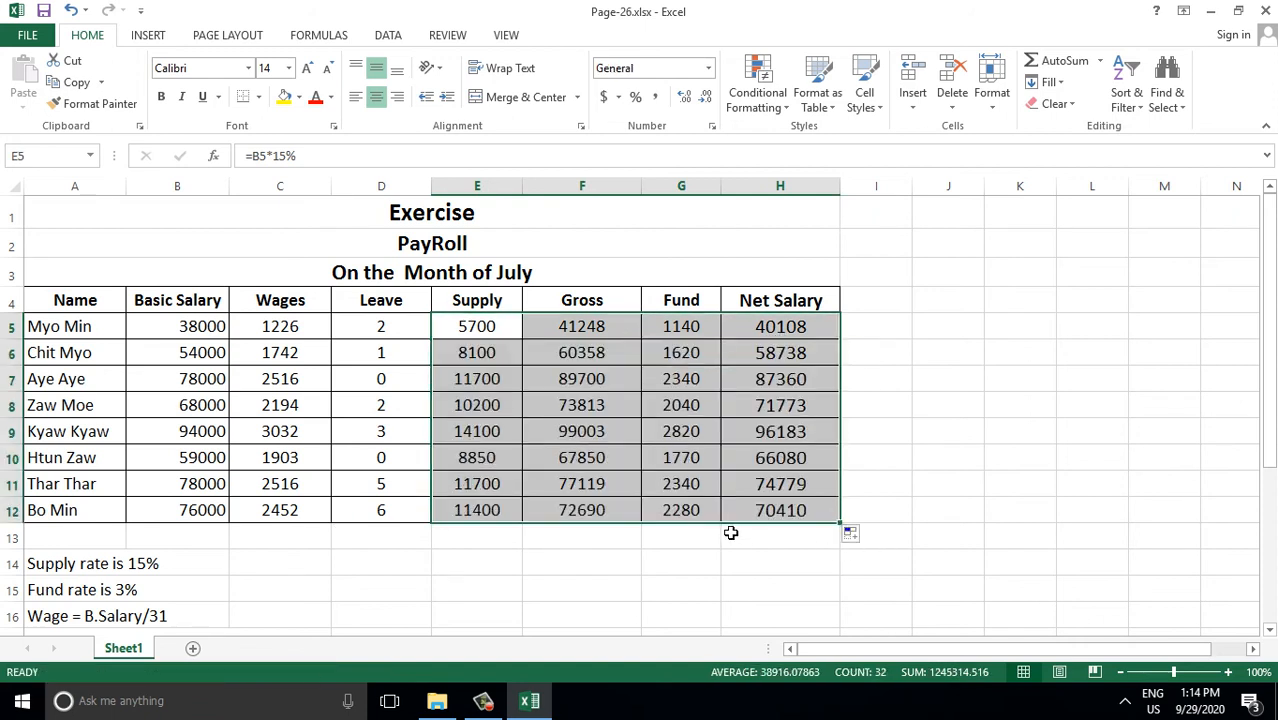
Step: Examine the summary table below the notes, checking its numbered statement rows and its Supply, Gross, Fund and Net Pay columns
{"action": "scroll", "coordinate": [707, 486], "scroll_direction": "down", "scroll_amount": 4}
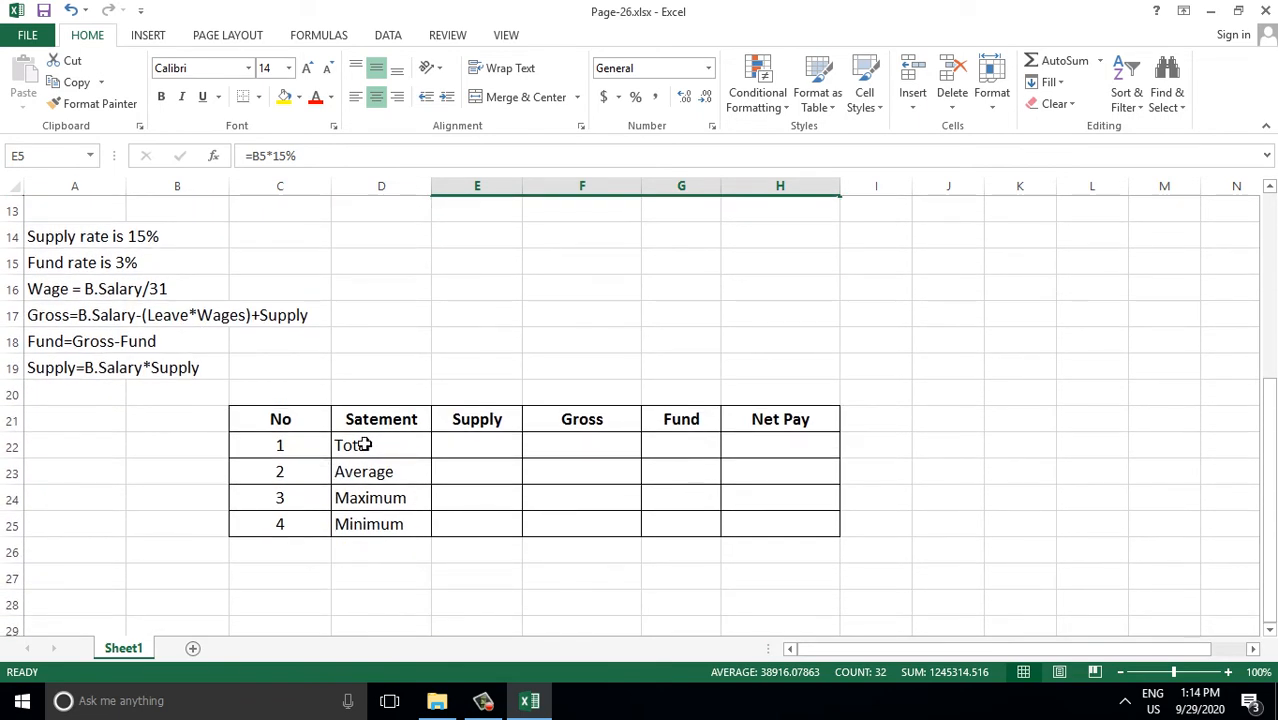
{"action": "left_click", "coordinate": [288, 445]}
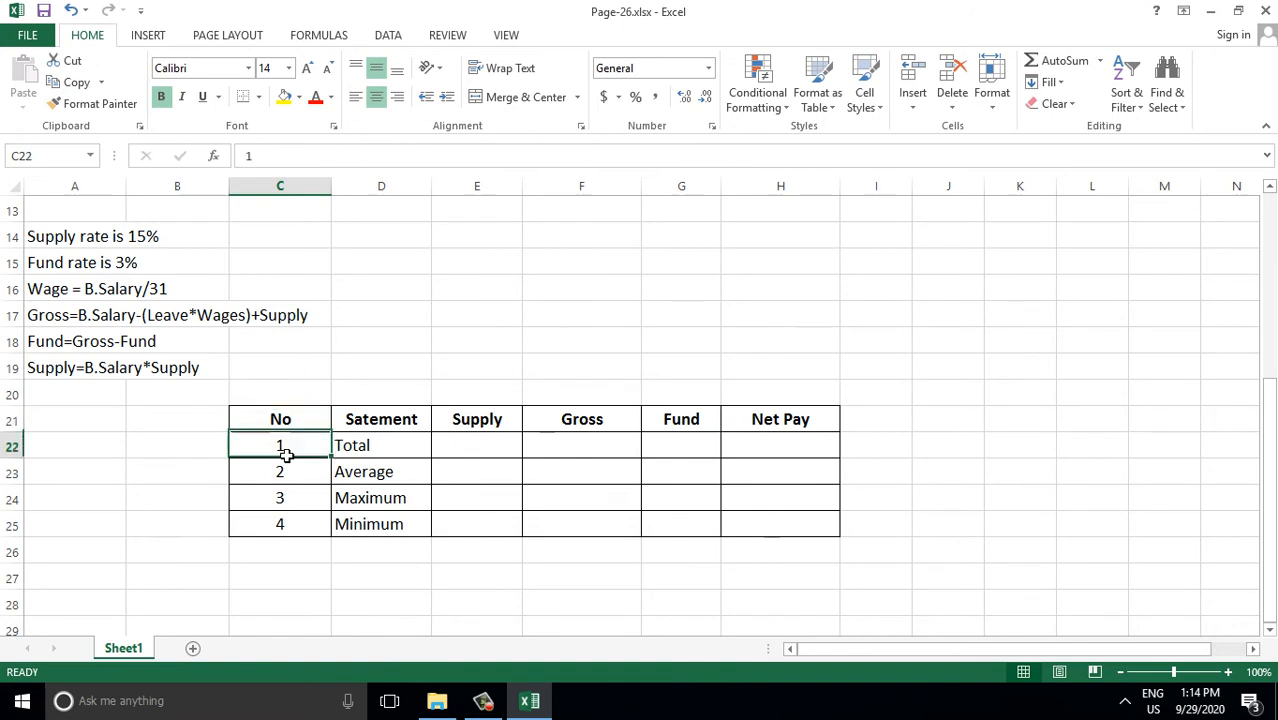
{"action": "key", "text": "shift+Down"}
{"action": "key", "text": "shift+Down"}
{"action": "key", "text": "shift+Down"}
{"action": "left_click", "coordinate": [378, 420]}
{"action": "left_click", "coordinate": [470, 420]}
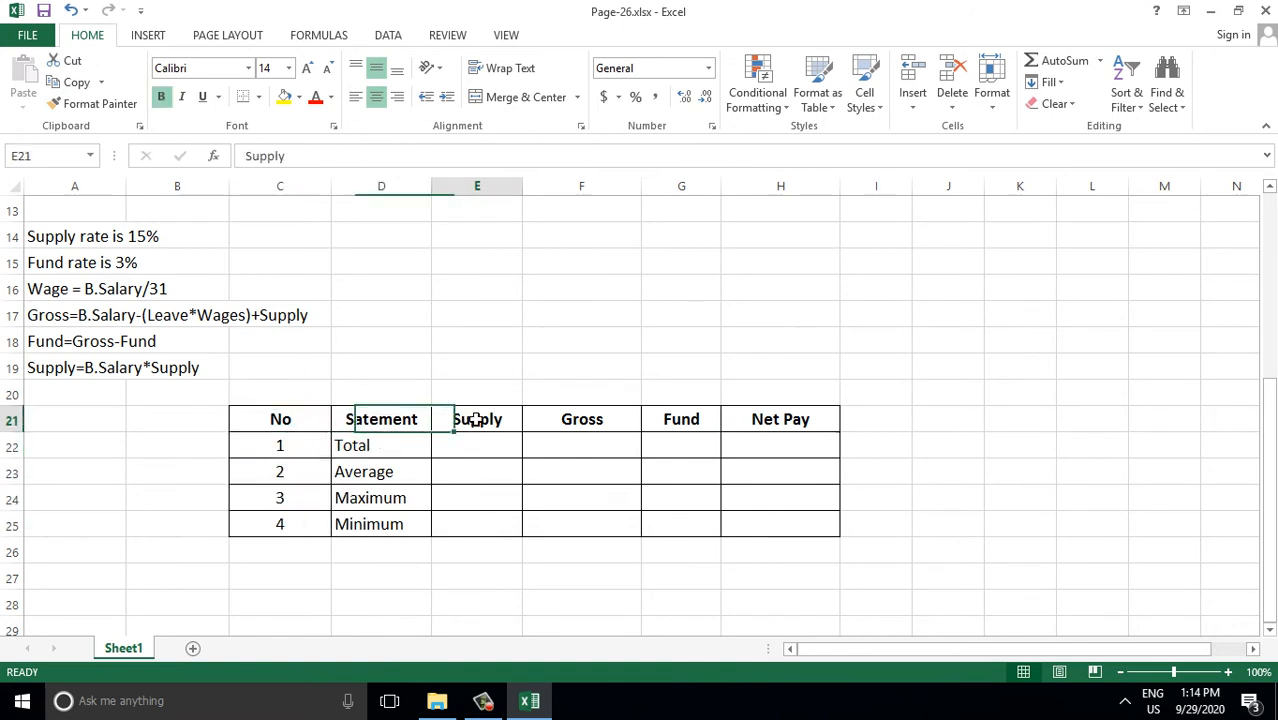
{"action": "left_click", "coordinate": [580, 415]}
{"action": "left_click", "coordinate": [675, 430]}
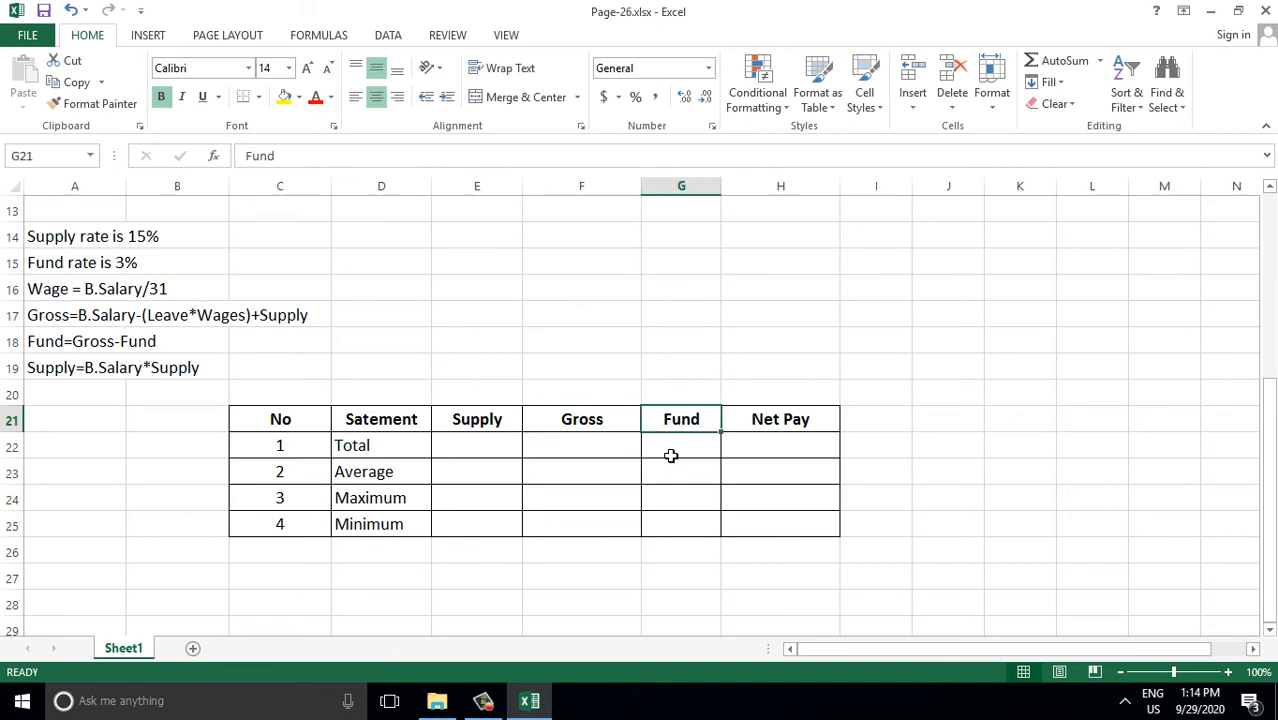
{"action": "left_click", "coordinate": [775, 423]}
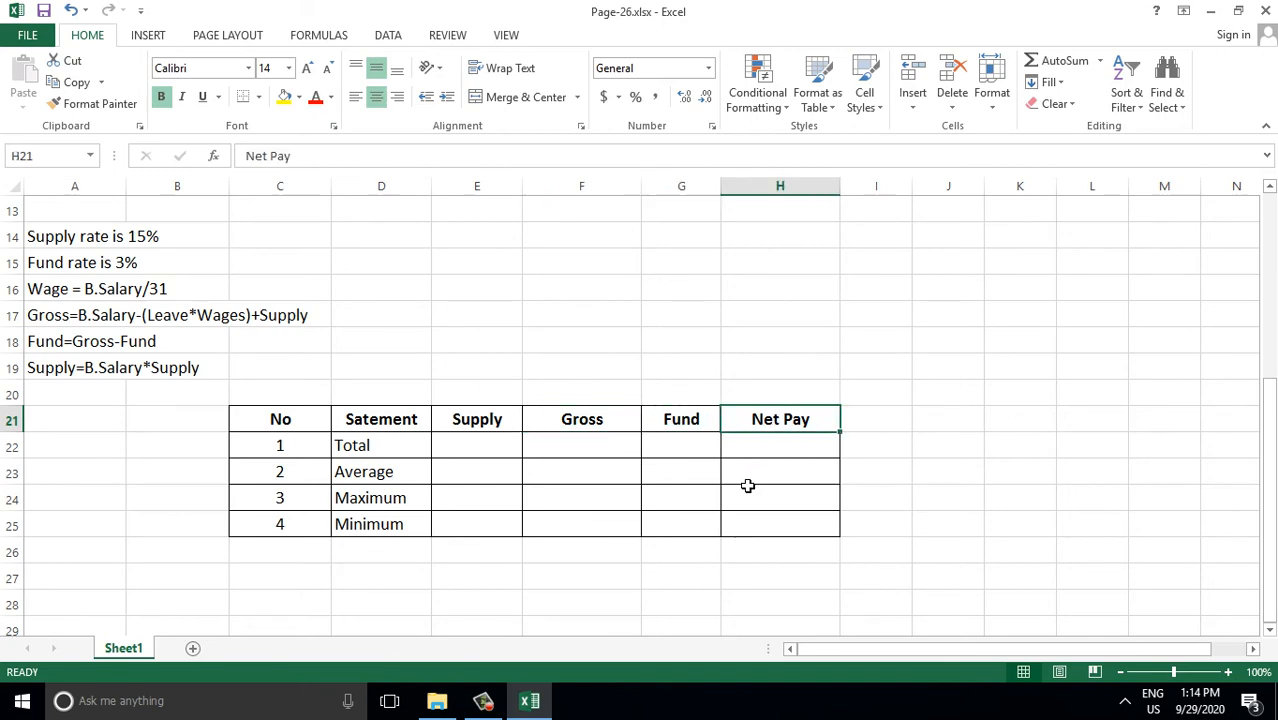
Step: Review the payroll data in A4:H12 against the summary table that draws on it
{"action": "scroll", "coordinate": [752, 493], "scroll_direction": "up", "scroll_amount": 4}
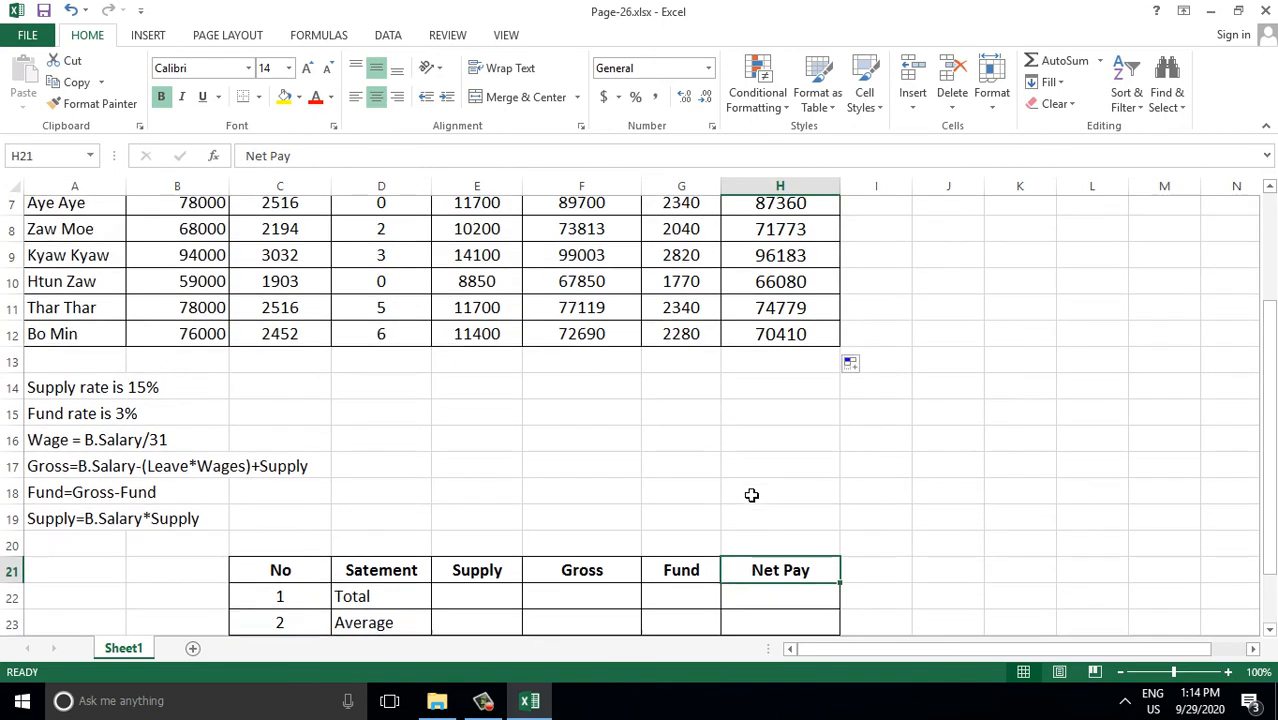
{"action": "scroll", "coordinate": [752, 493], "scroll_direction": "down", "scroll_amount": 3}
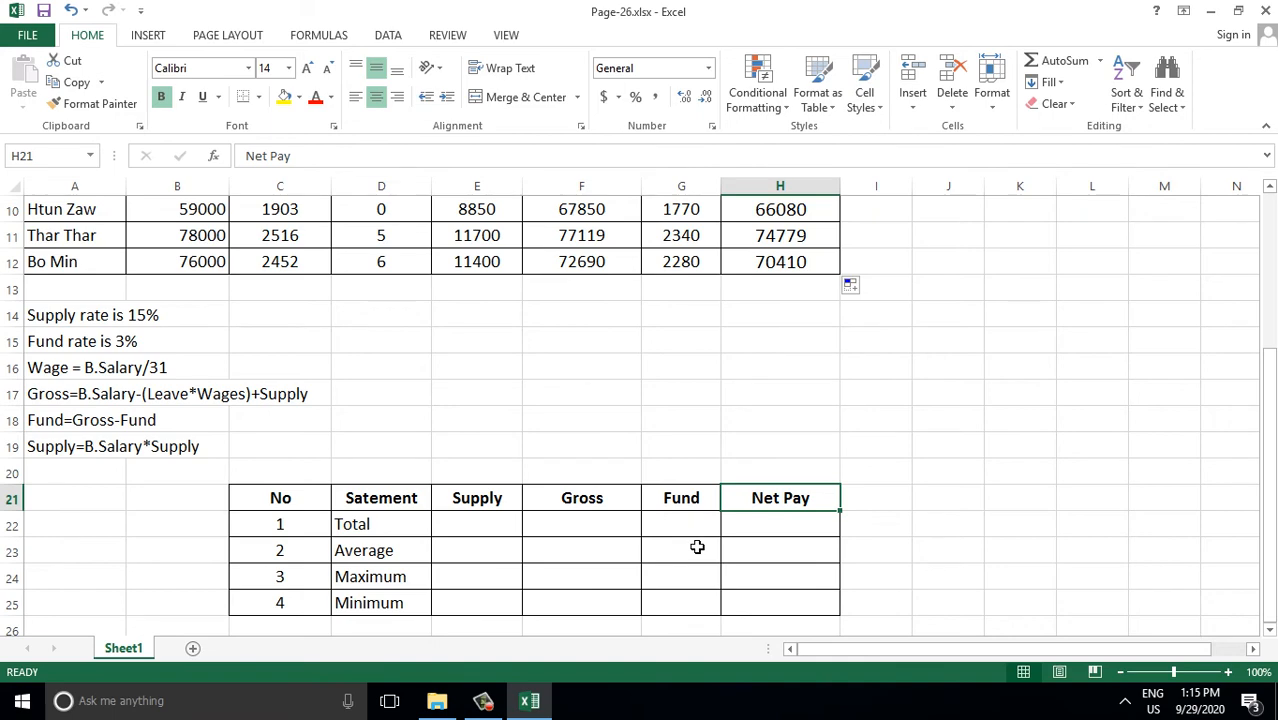
{"action": "scroll", "coordinate": [580, 486], "scroll_direction": "up", "scroll_amount": 3}
{"action": "left_click_drag", "start_coordinate": [94, 298], "coordinate": [776, 502]}
{"action": "scroll", "coordinate": [762, 552], "scroll_direction": "down", "scroll_amount": 1}
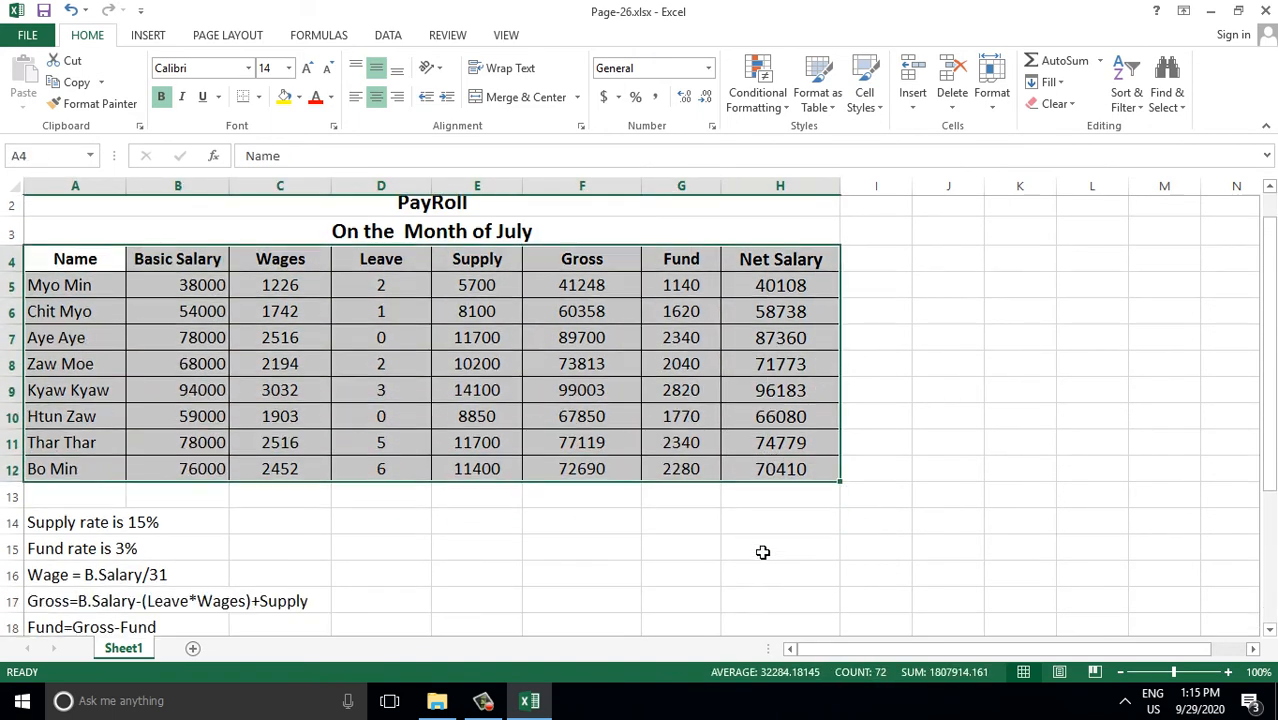
{"action": "scroll", "coordinate": [762, 552], "scroll_direction": "down", "scroll_amount": 3}
{"action": "scroll", "coordinate": [454, 520], "scroll_direction": "up", "scroll_amount": 1}
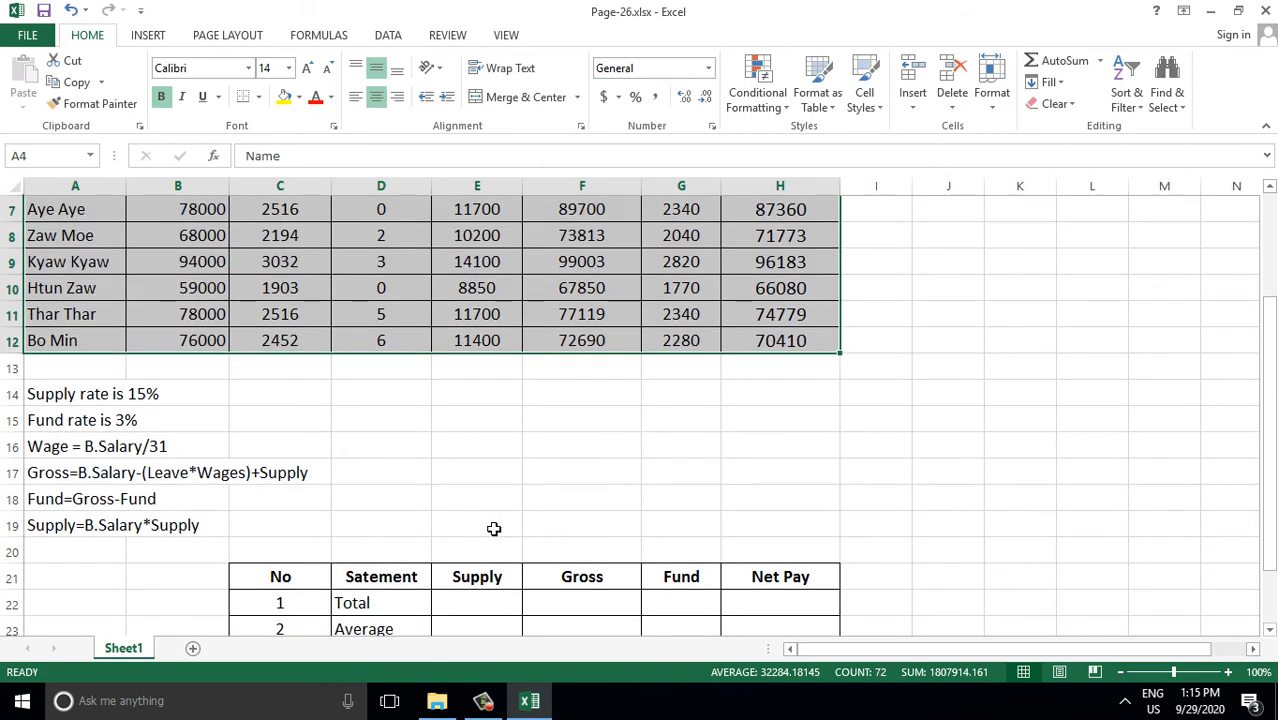
{"action": "scroll", "coordinate": [494, 528], "scroll_direction": "down", "scroll_amount": 1}
Step: Calculate the total supply in E22 of the summary table with the formula =sum(E5:E12)
{"action": "left_click", "coordinate": [376, 525]}
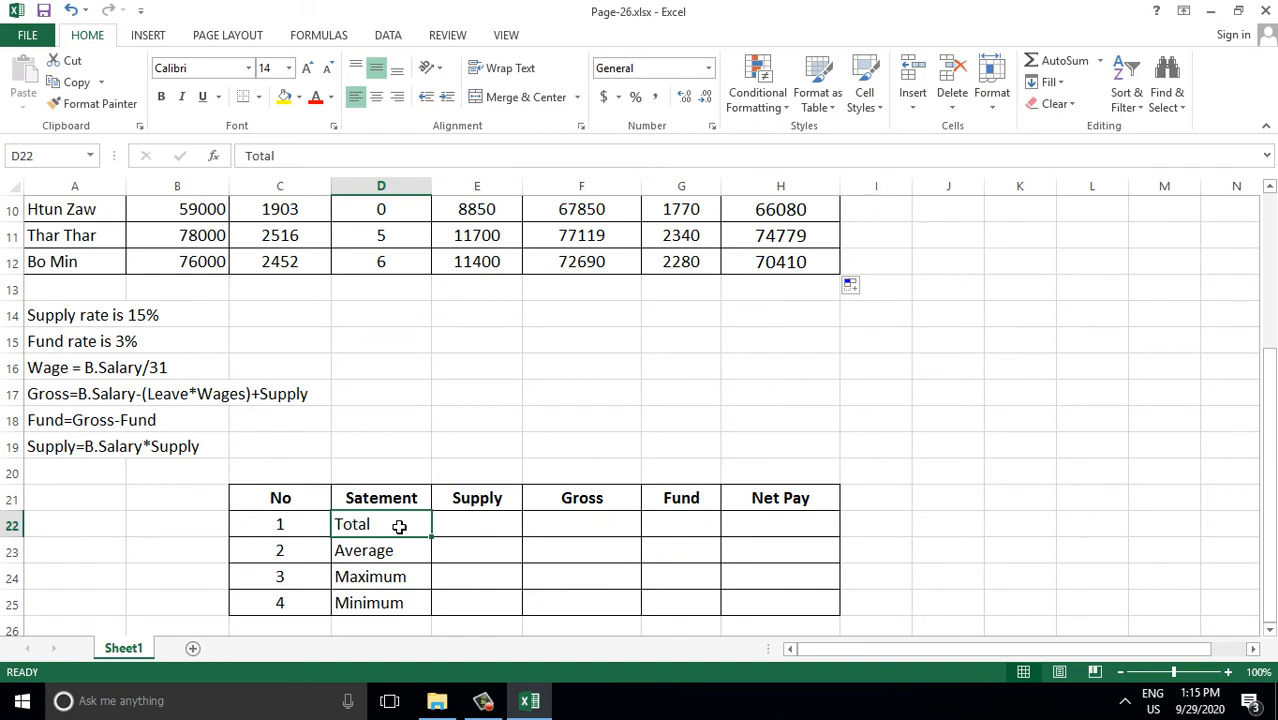
{"action": "left_click", "coordinate": [468, 504]}
{"action": "left_click", "coordinate": [472, 526]}
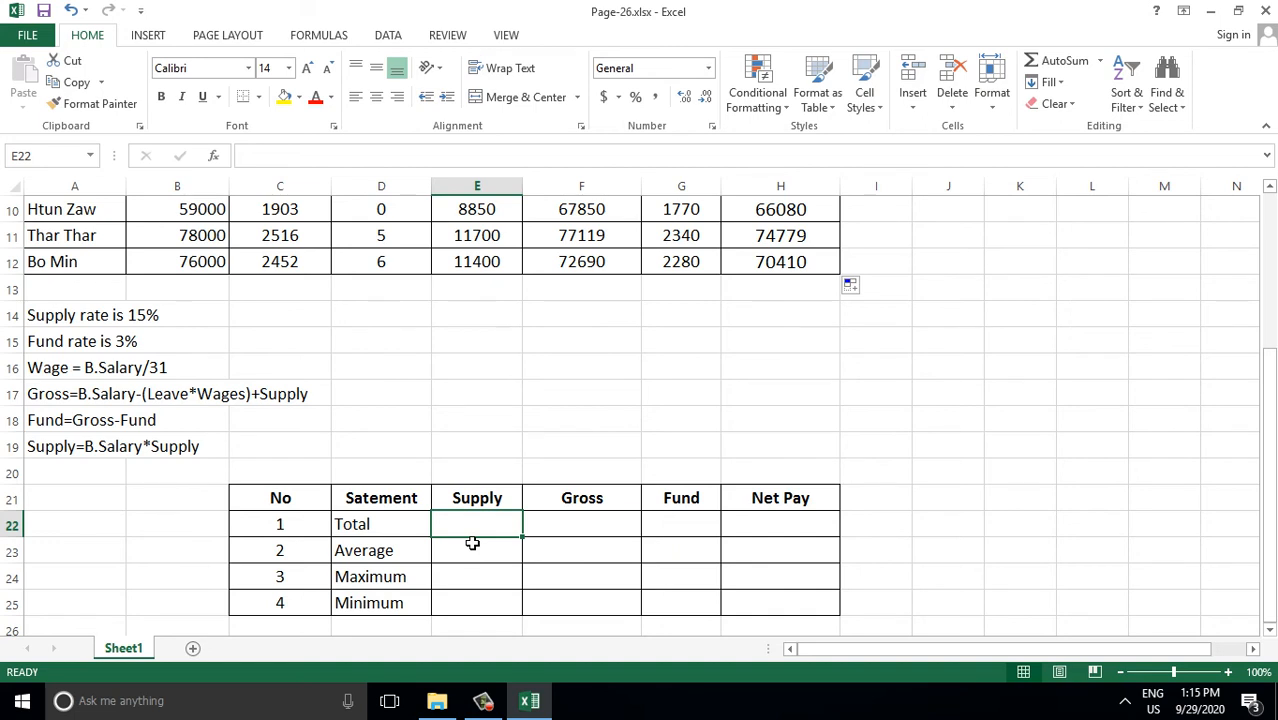
{"action": "type", "text": "="}
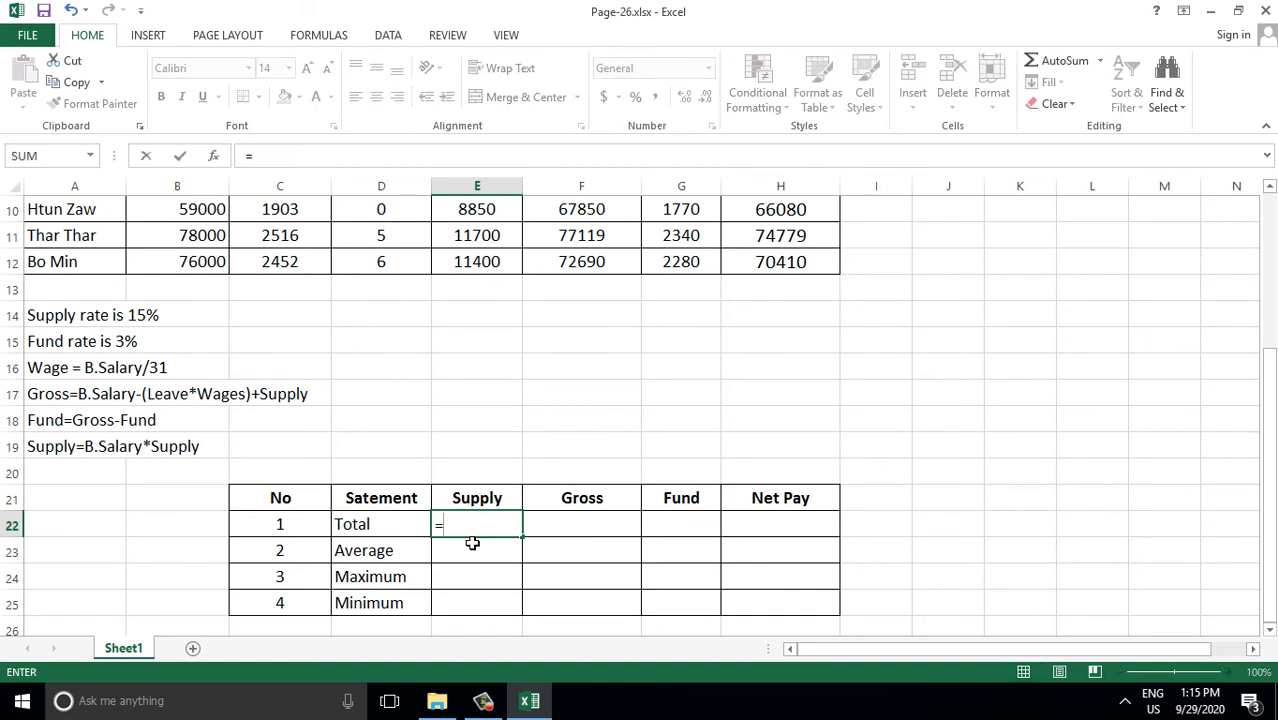
{"action": "type", "text": "sum("}
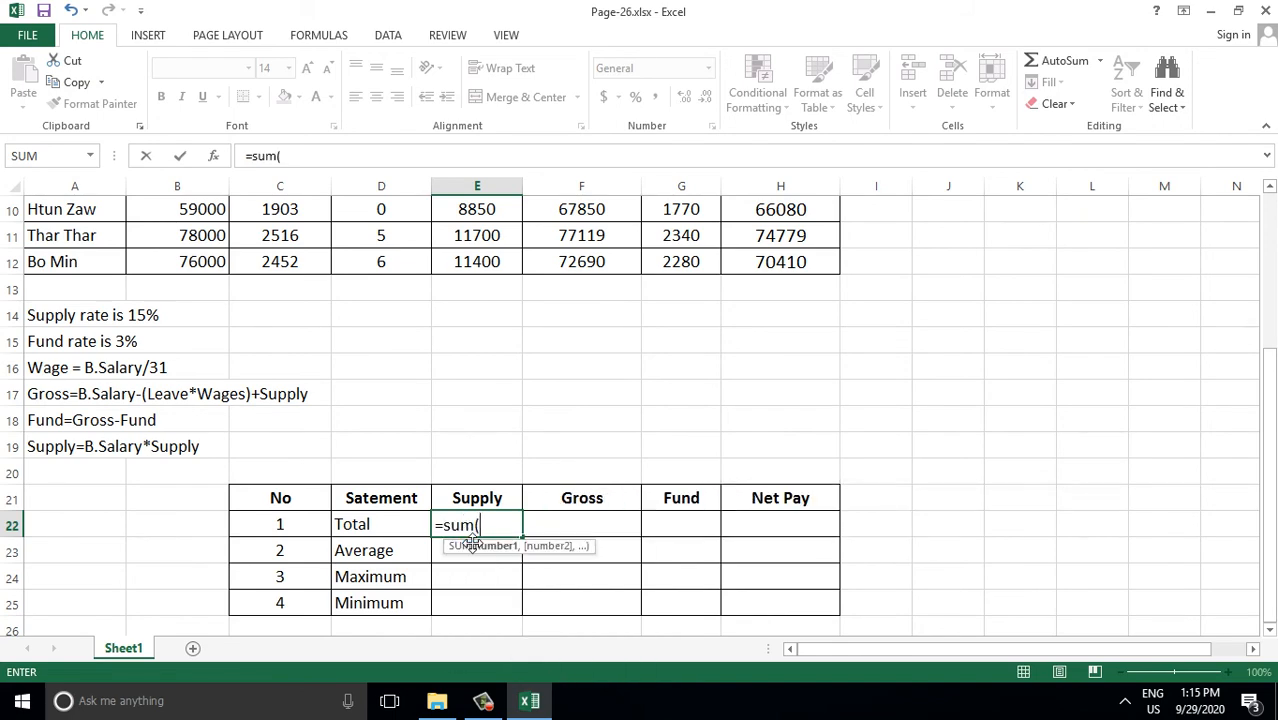
{"action": "scroll", "coordinate": [472, 543], "scroll_direction": "up", "scroll_amount": 3}
{"action": "left_click_drag", "start_coordinate": [466, 326], "coordinate": [494, 510]}
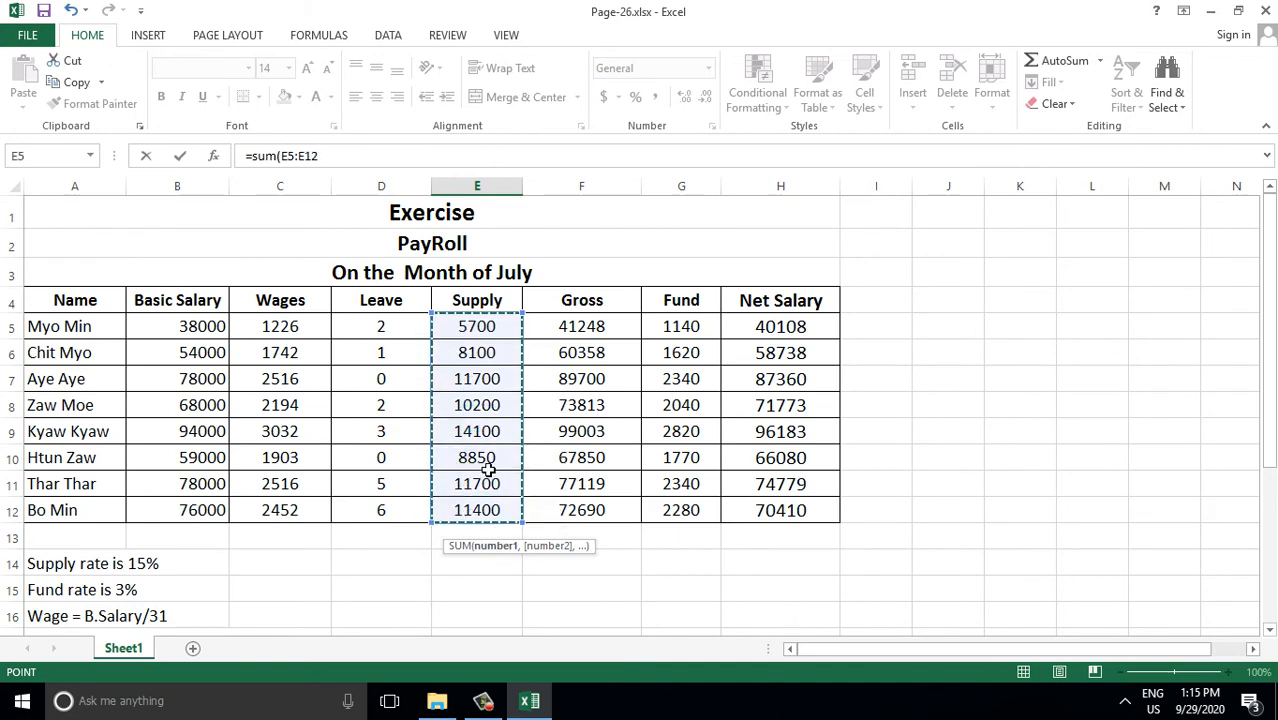
{"action": "scroll", "coordinate": [481, 493], "scroll_direction": "down", "scroll_amount": 2}
{"action": "scroll", "coordinate": [567, 617], "scroll_direction": "down", "scroll_amount": 1}
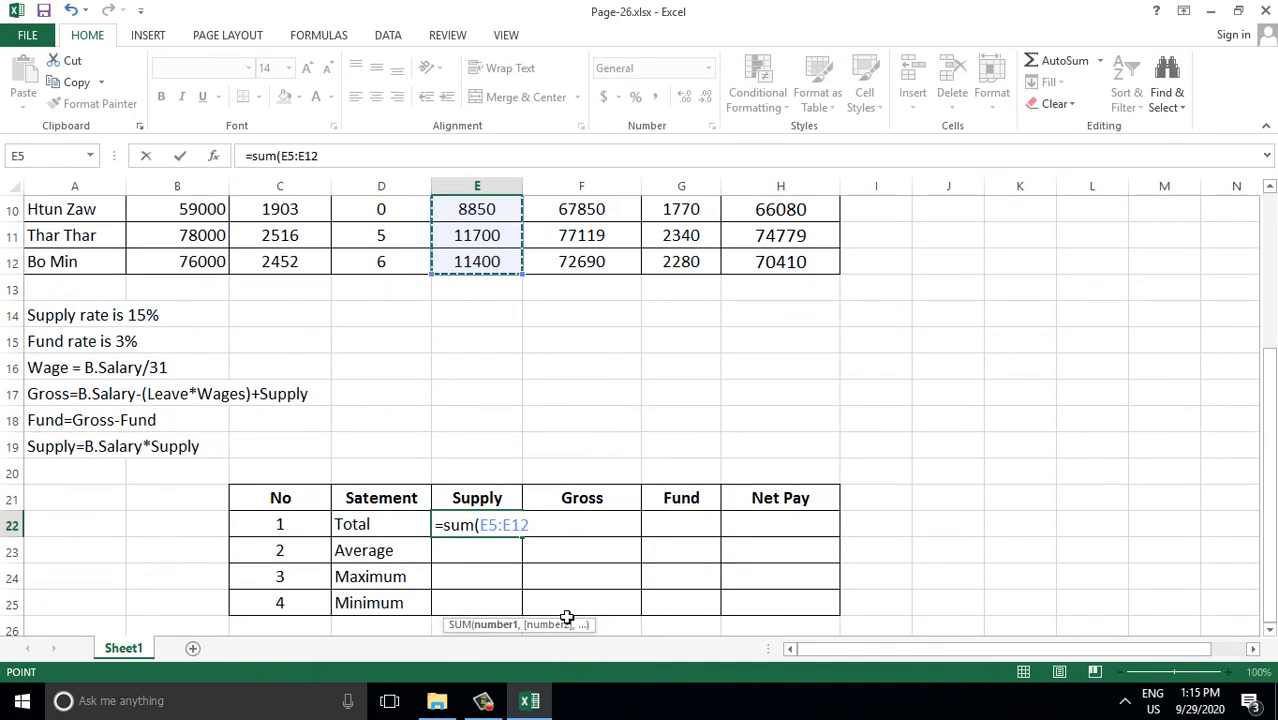
{"action": "type", "text": ")"}
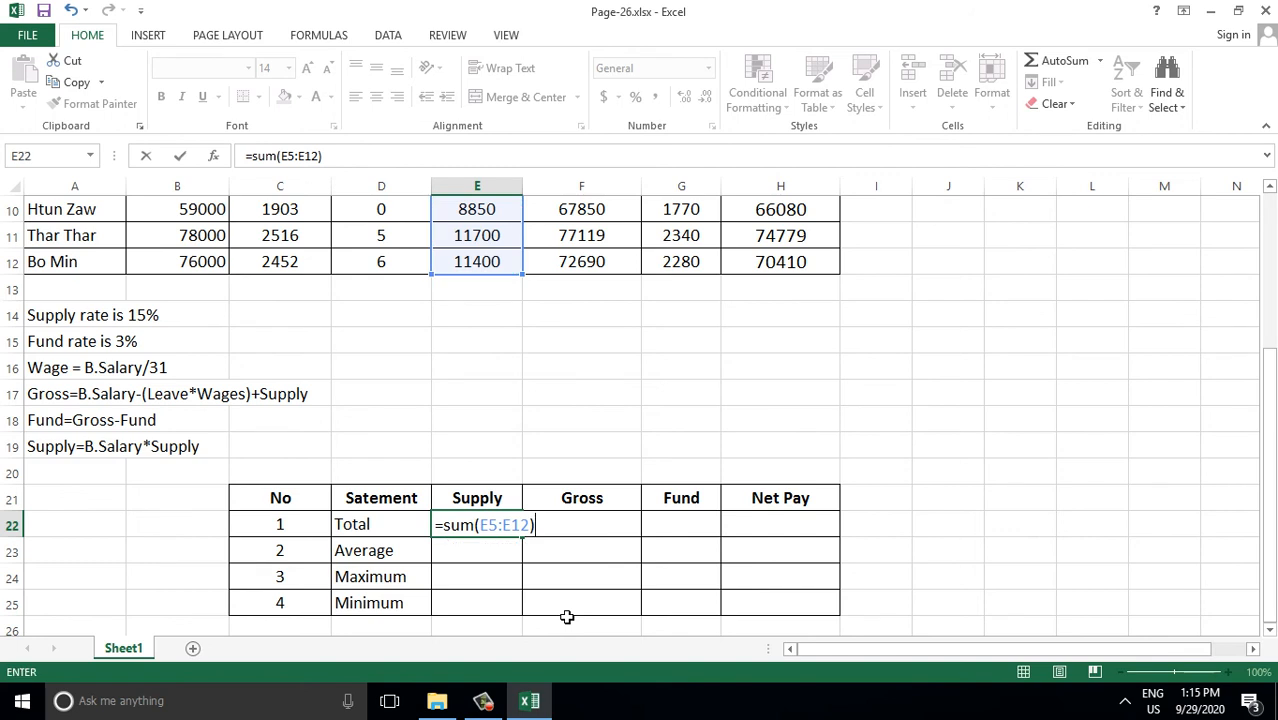
{"action": "key", "text": "Return"}
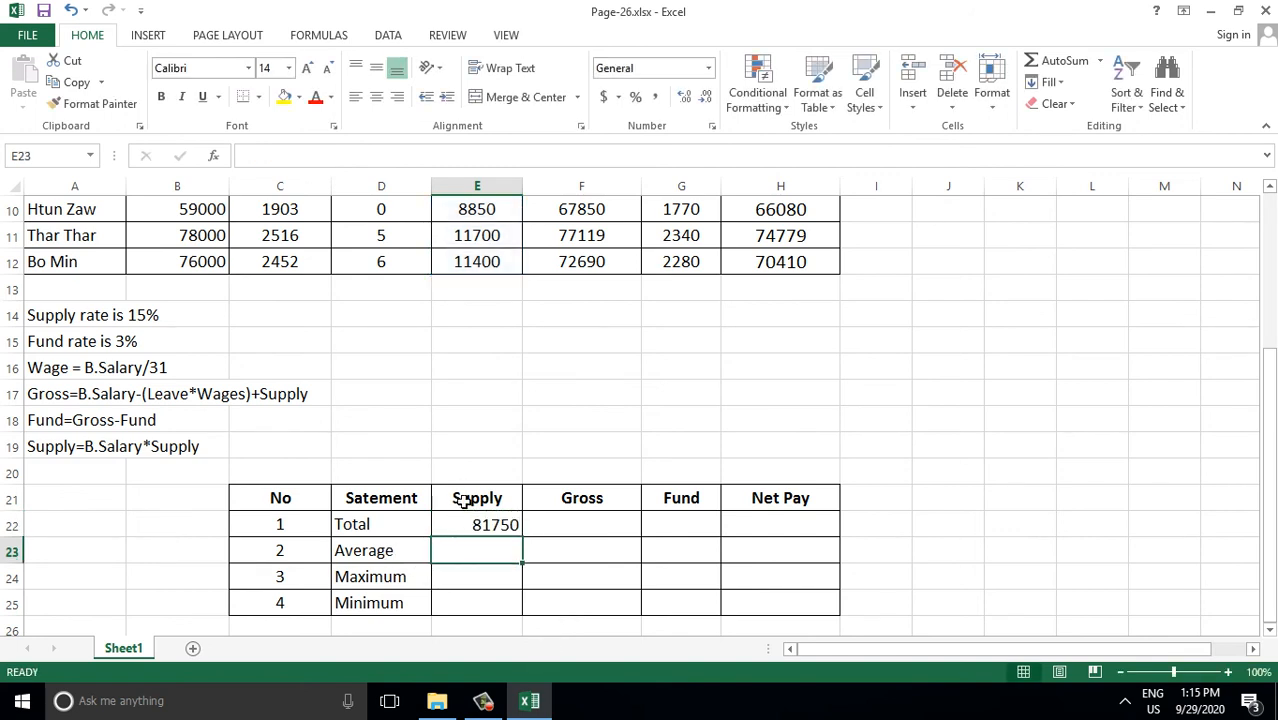
Step: Calculate the average supply in E23 with =average(E5:E12), entered as an array formula
{"action": "left_click", "coordinate": [390, 551]}
{"action": "left_click", "coordinate": [464, 498]}
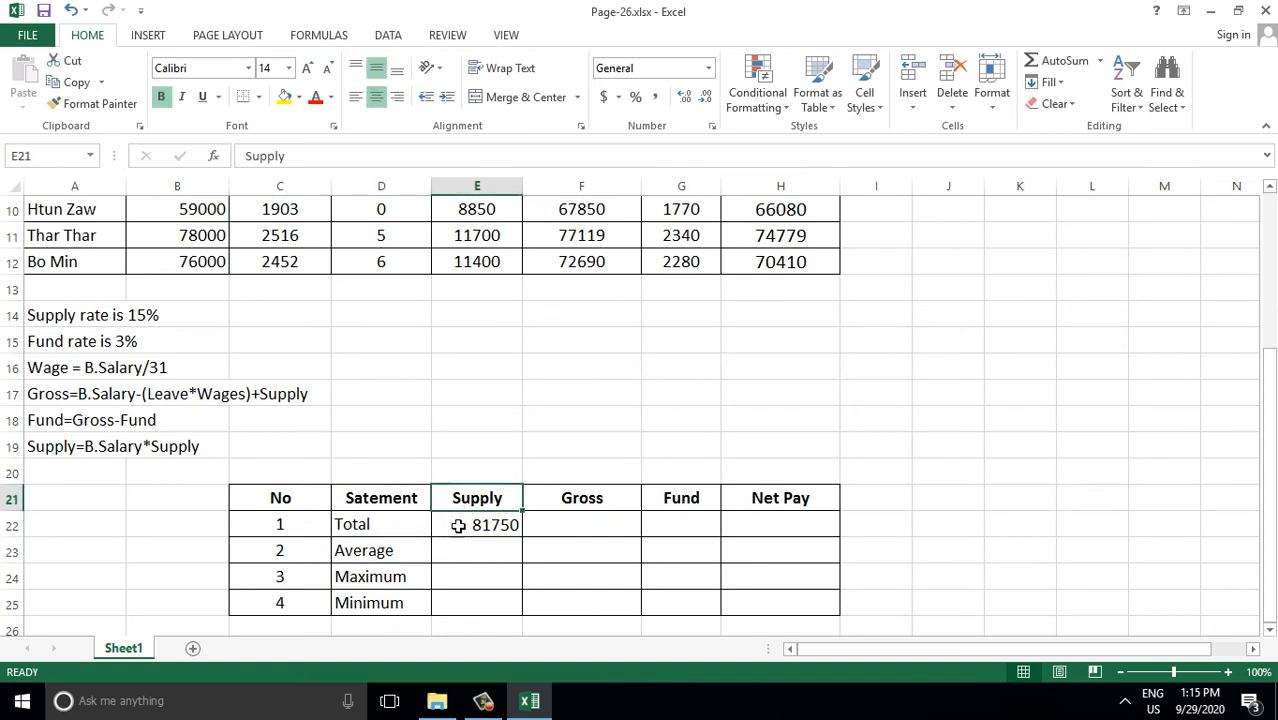
{"action": "left_click", "coordinate": [405, 551]}
{"action": "left_click", "coordinate": [467, 556]}
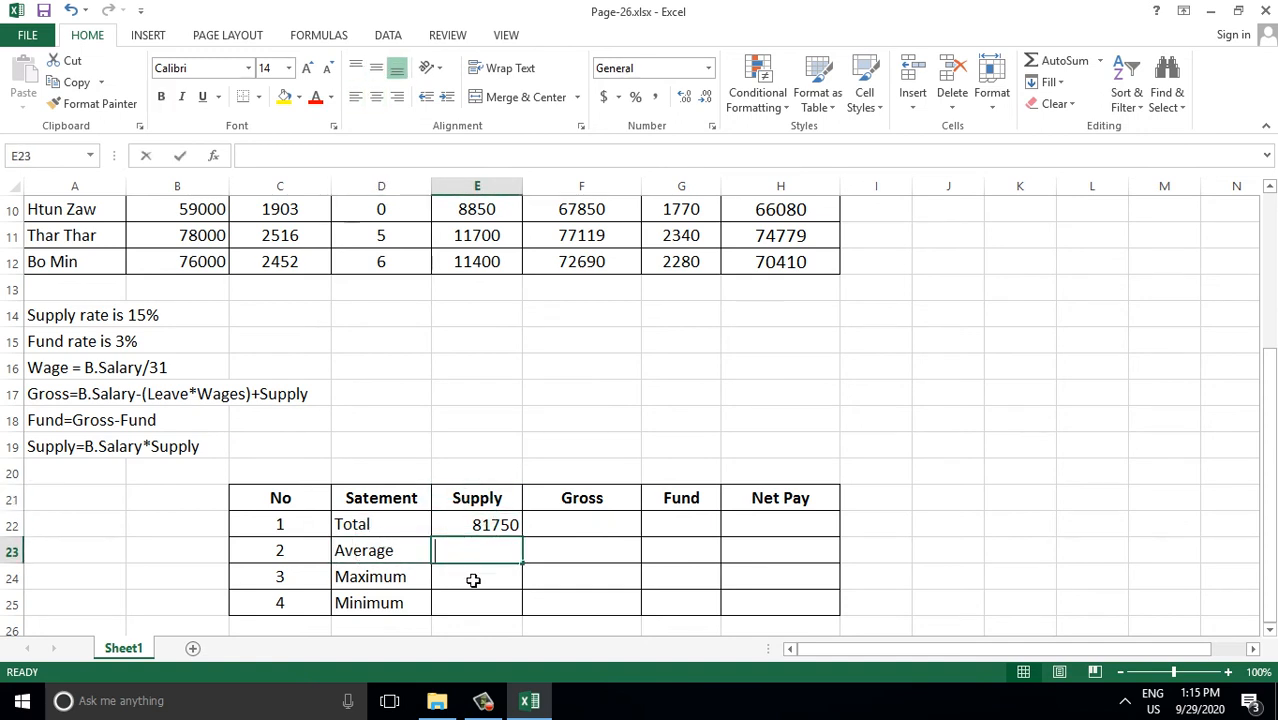
{"action": "type", "text": "="}
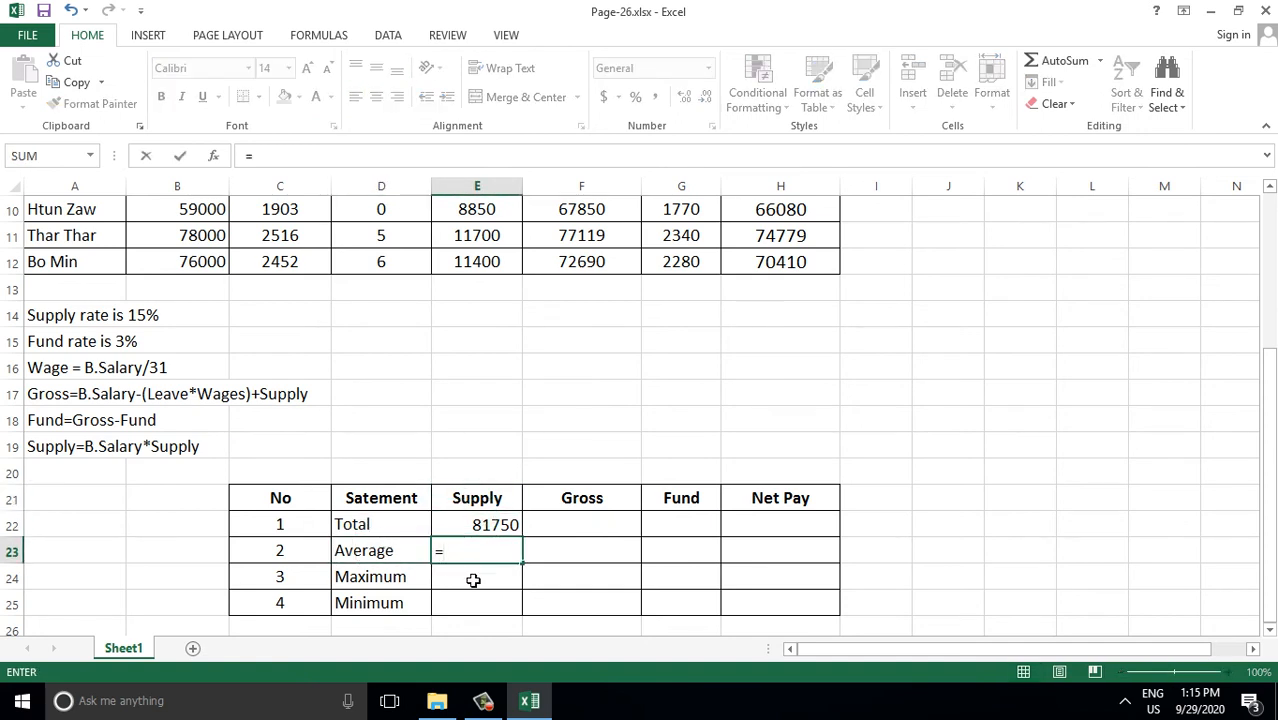
{"action": "type", "text": "avera"}
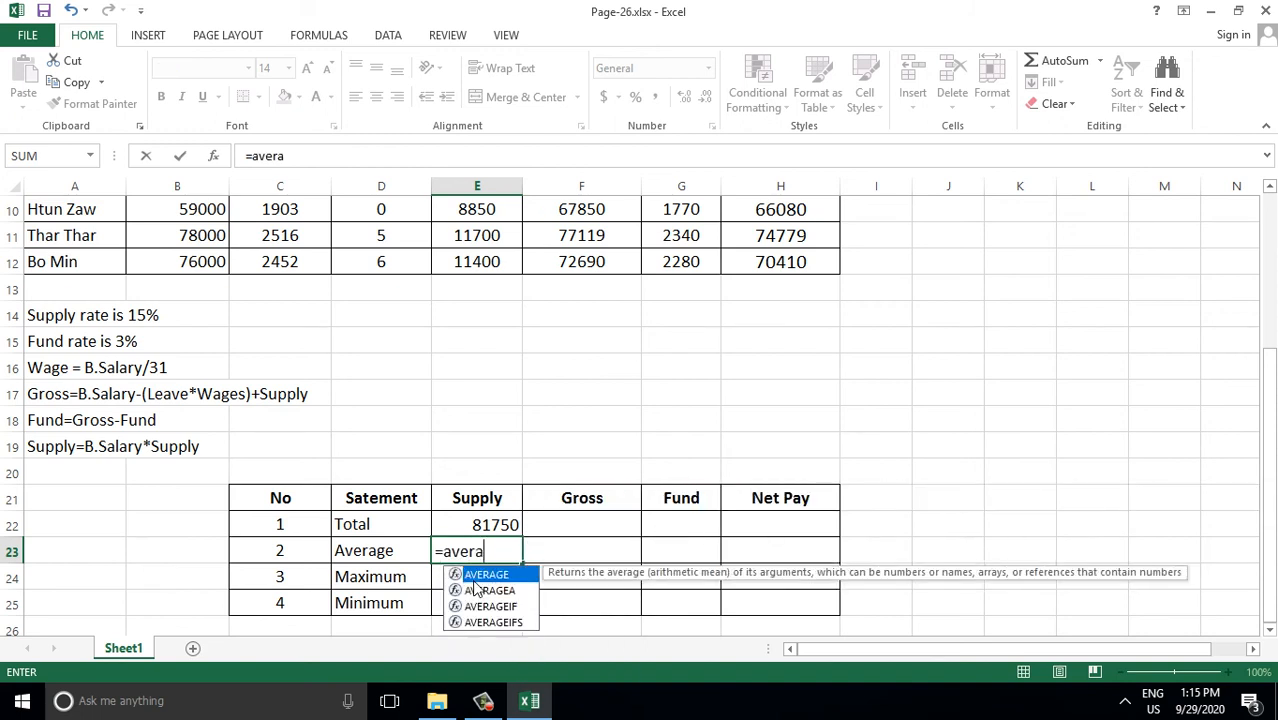
{"action": "type", "text": "ge("}
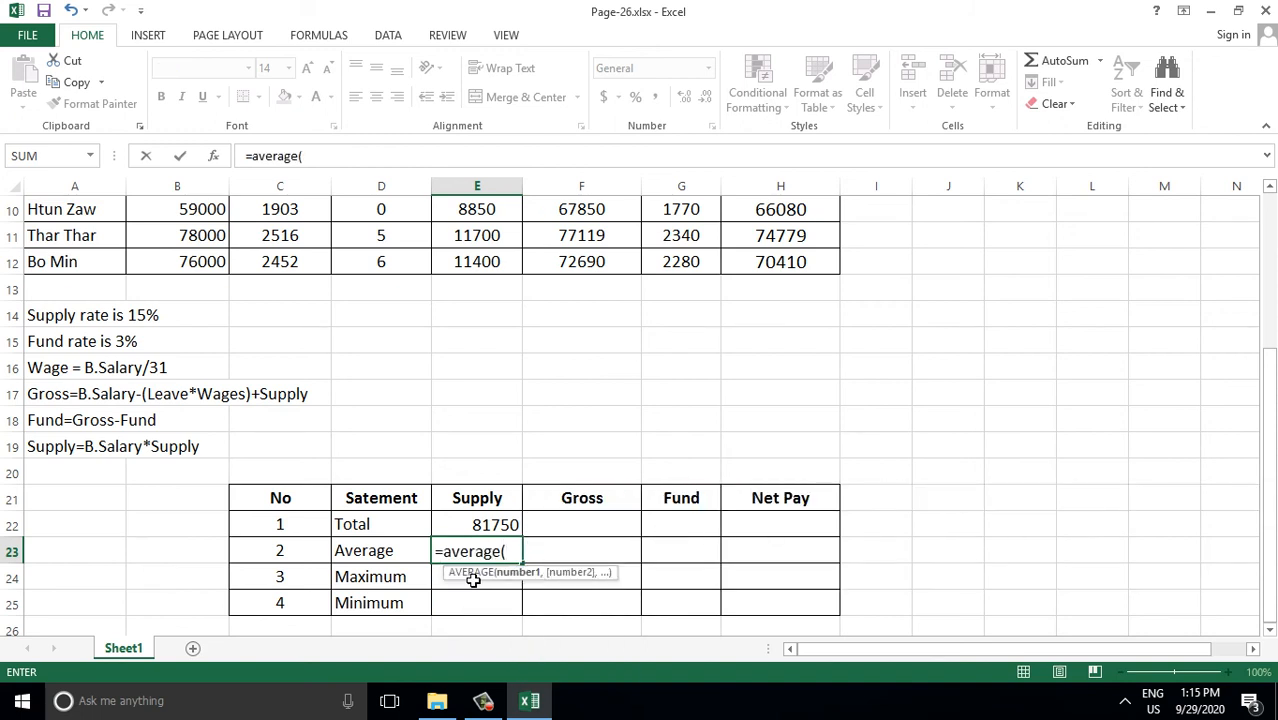
{"action": "scroll", "coordinate": [473, 580], "scroll_direction": "up", "scroll_amount": 3}
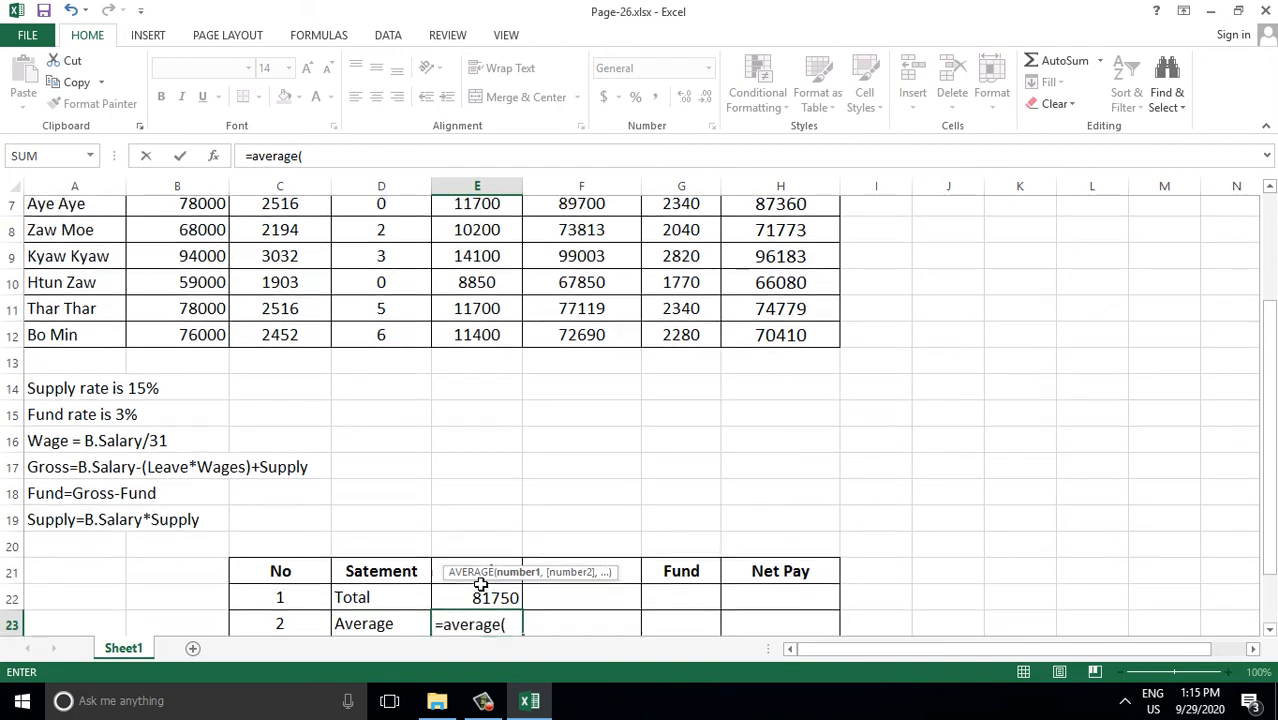
{"action": "left_click_drag", "start_coordinate": [473, 330], "coordinate": [479, 510]}
{"action": "scroll", "coordinate": [481, 516], "scroll_direction": "down", "scroll_amount": 2}
{"action": "scroll", "coordinate": [481, 516], "scroll_direction": "down", "scroll_amount": 2}
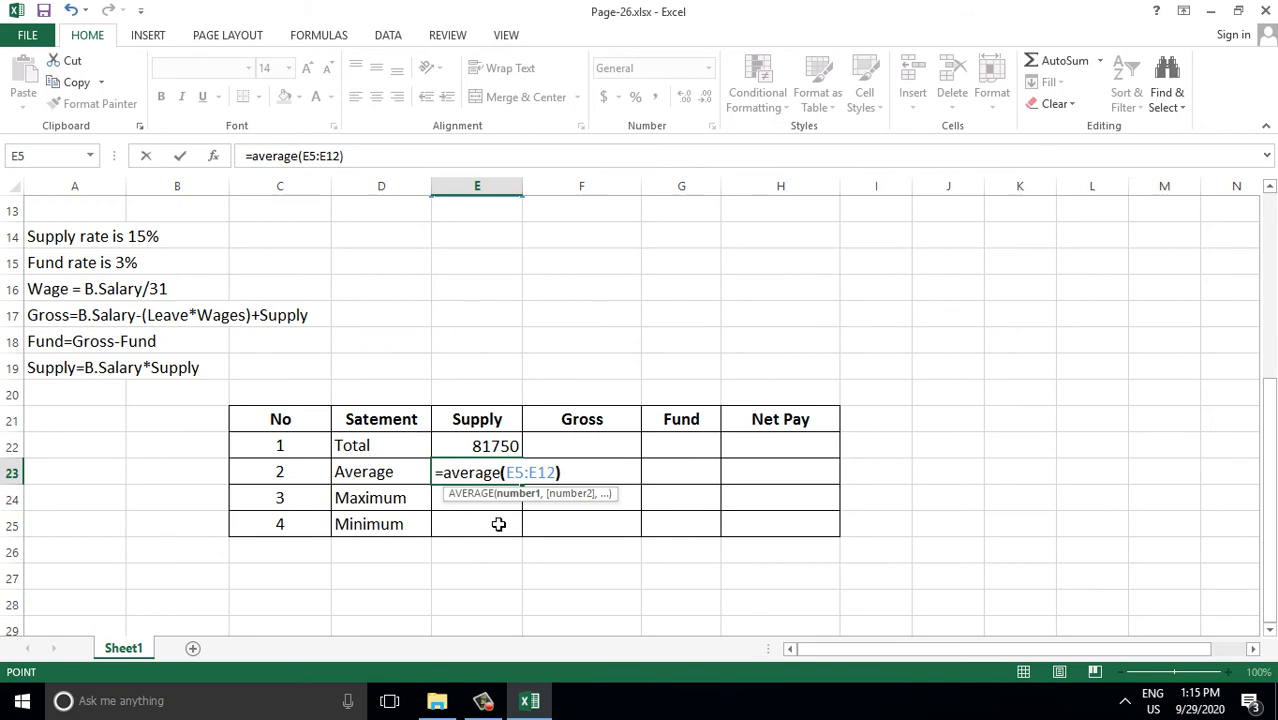
{"action": "type", "text": ")"}
{"action": "key", "text": "ctrl+shift+Return"}
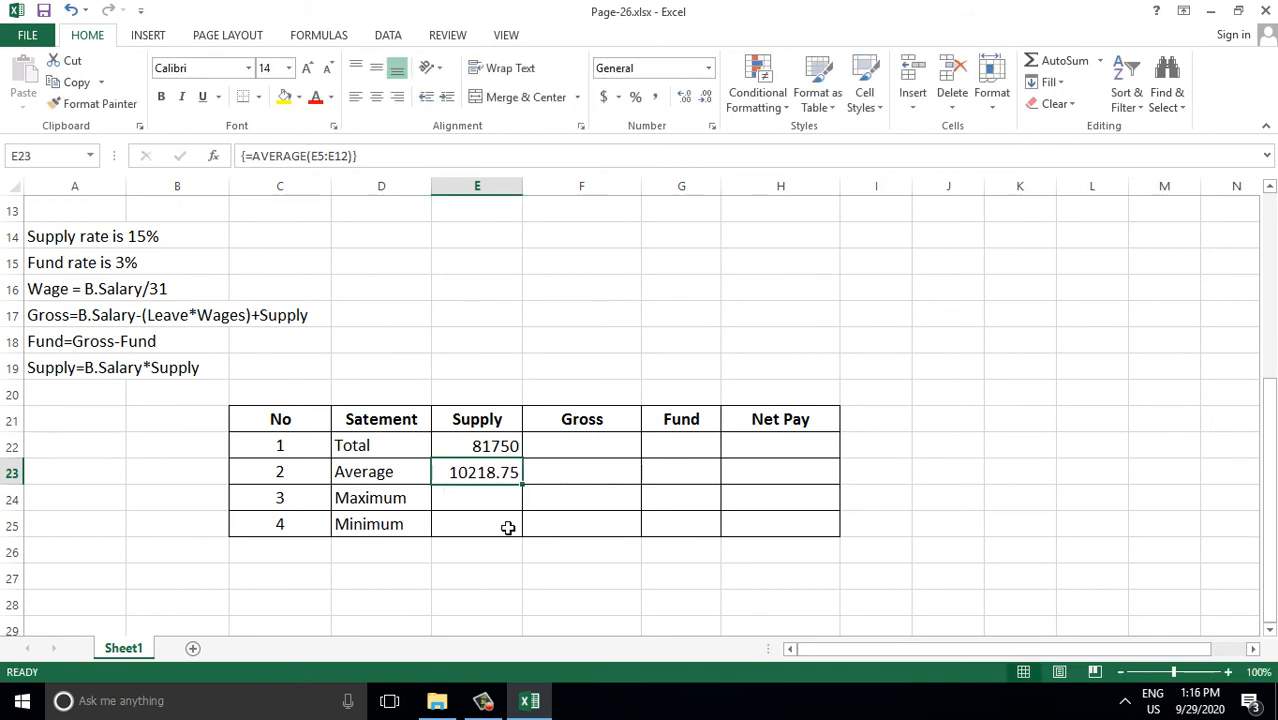
Step: Calculate the maximum supply in E24 of the summary table with the formula =max(E5:E12)
{"action": "left_click", "coordinate": [455, 502]}
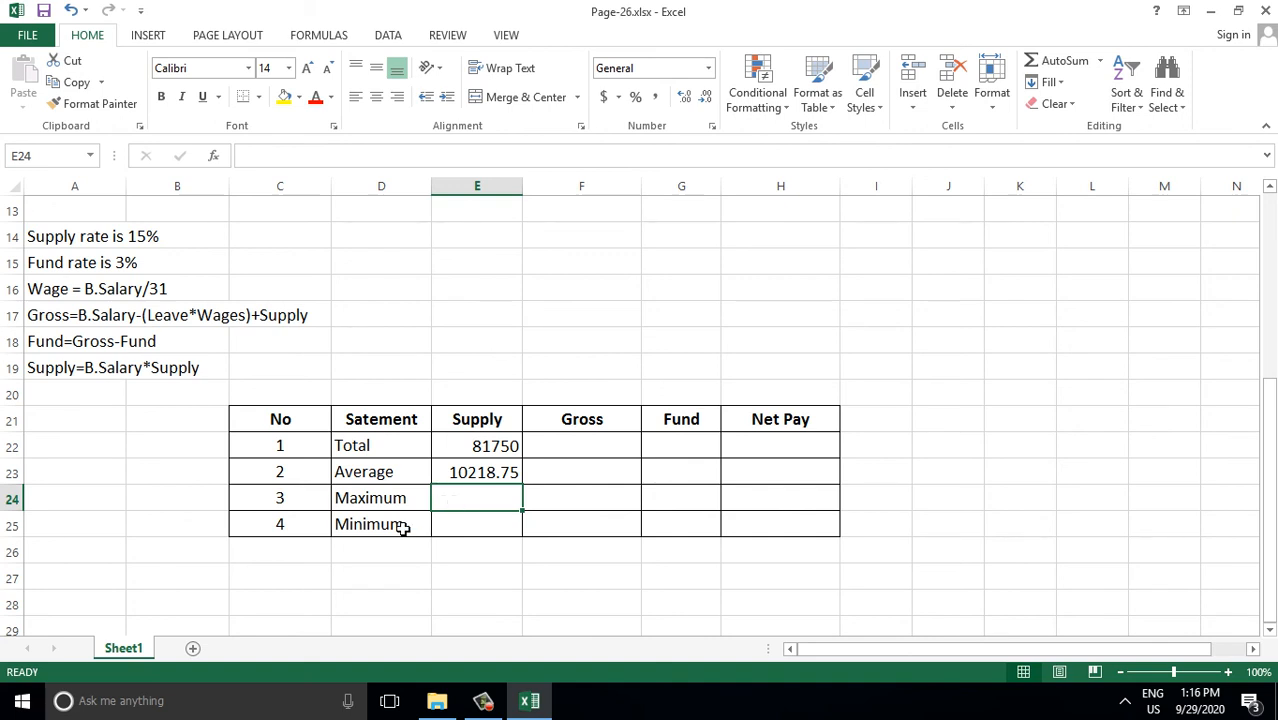
{"action": "type", "text": "="}
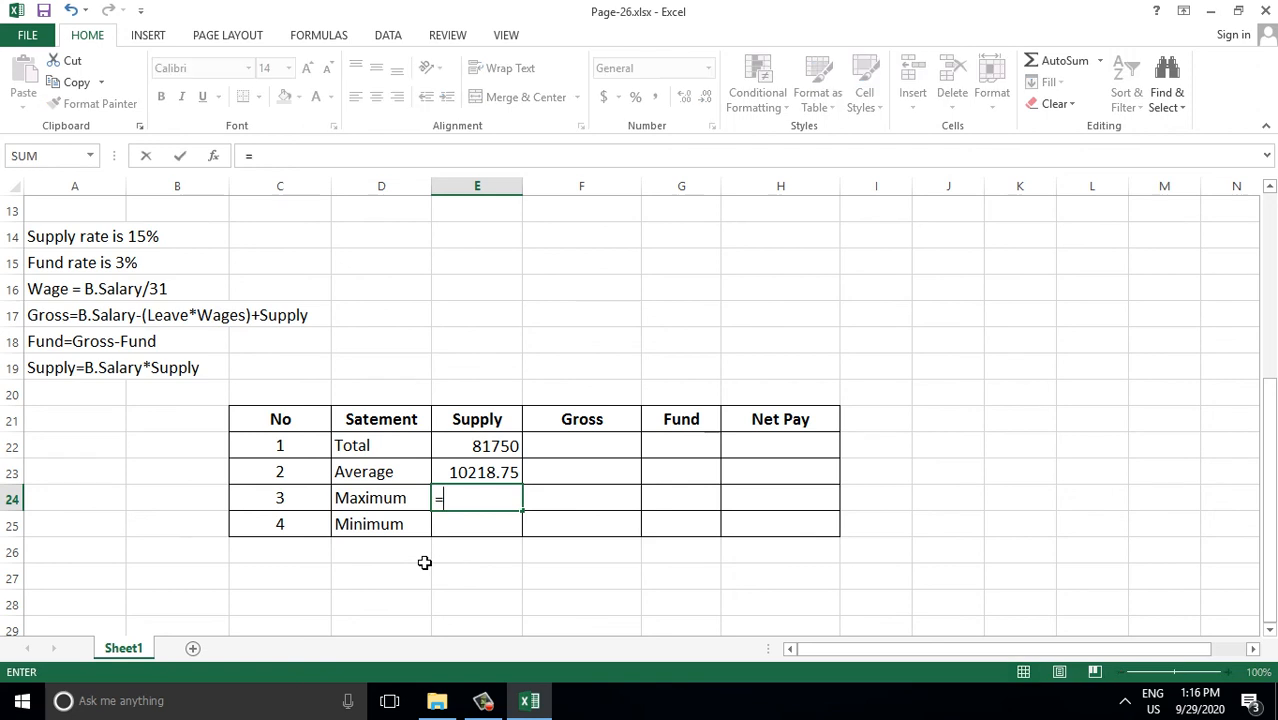
{"action": "type", "text": "max"}
{"action": "key", "text": "BackSpace"}
{"action": "type", "text": "m"}
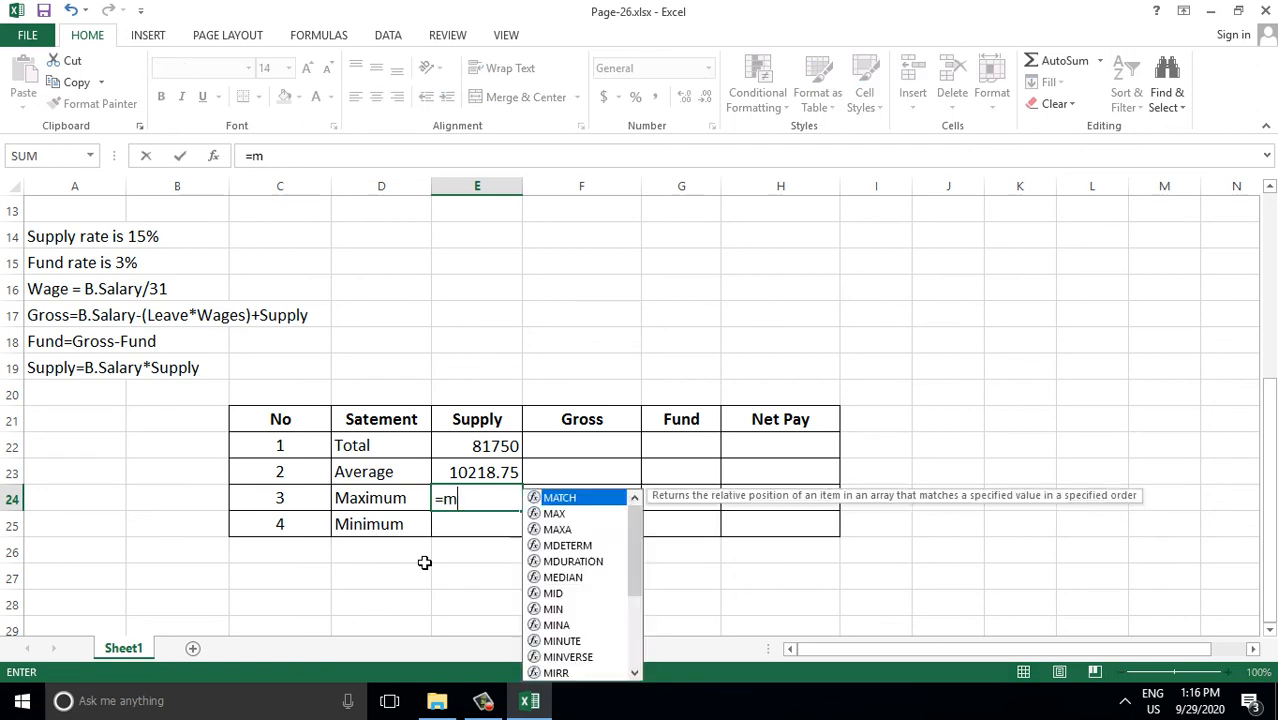
{"action": "type", "text": "ax("}
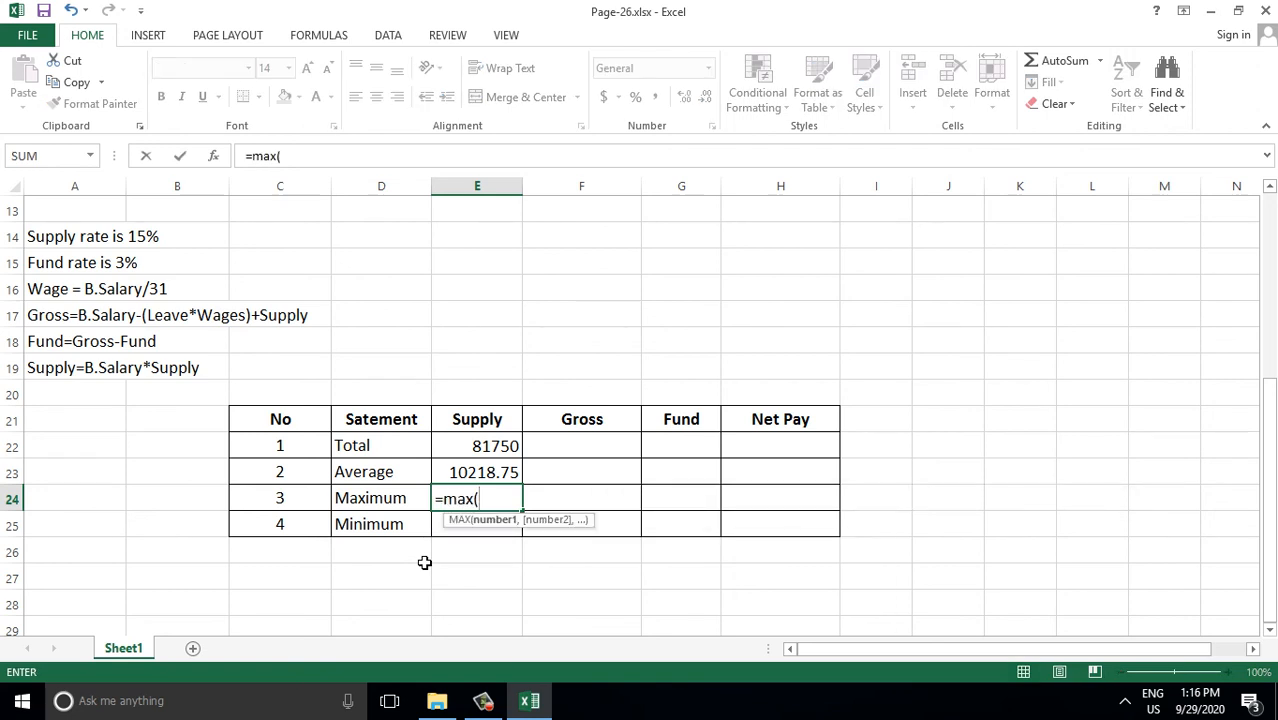
{"action": "scroll", "coordinate": [430, 590], "scroll_direction": "up", "scroll_amount": 4}
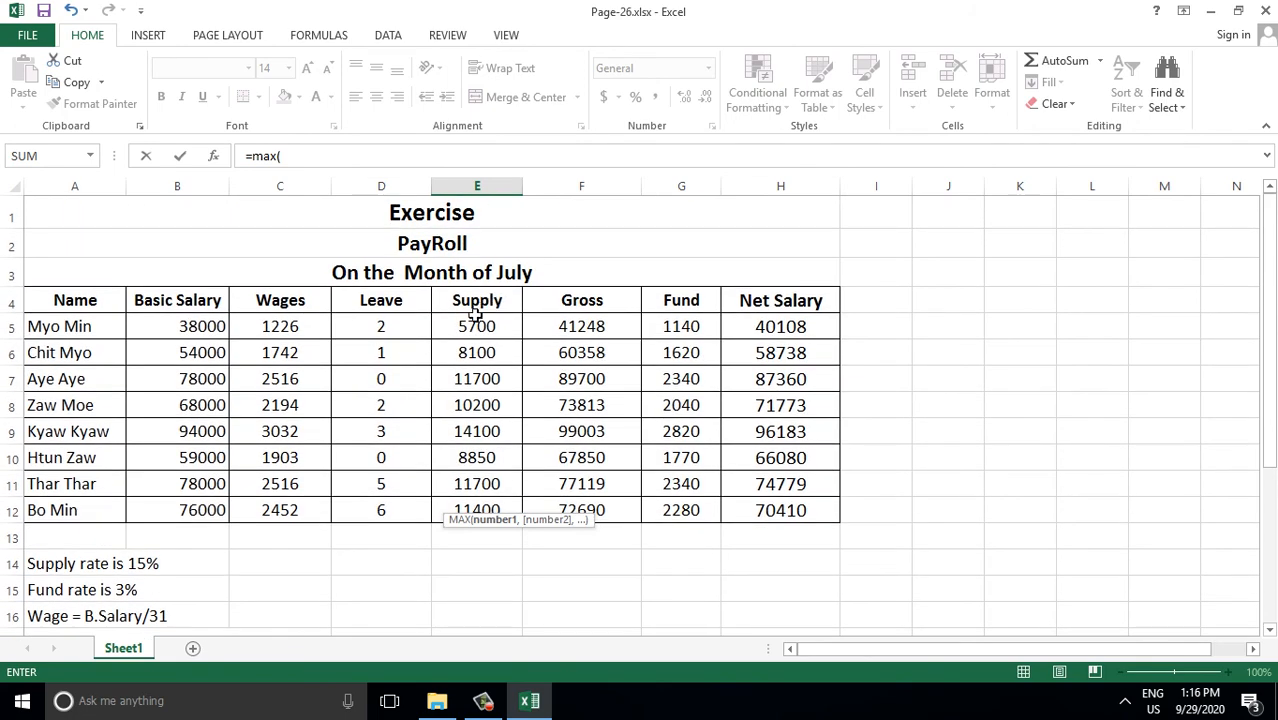
{"action": "left_click_drag", "start_coordinate": [476, 316], "coordinate": [480, 509]}
{"action": "scroll", "coordinate": [480, 505], "scroll_direction": "down", "scroll_amount": 3}
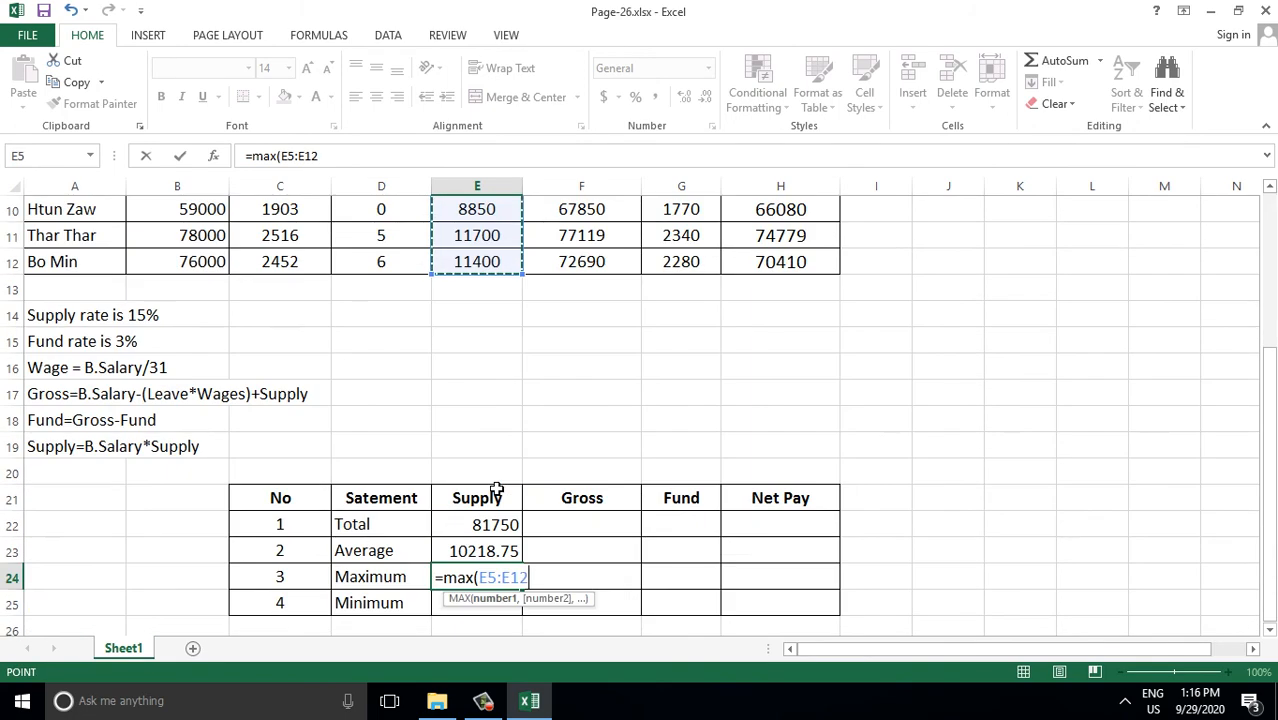
{"action": "scroll", "coordinate": [497, 488], "scroll_direction": "down", "scroll_amount": 1}
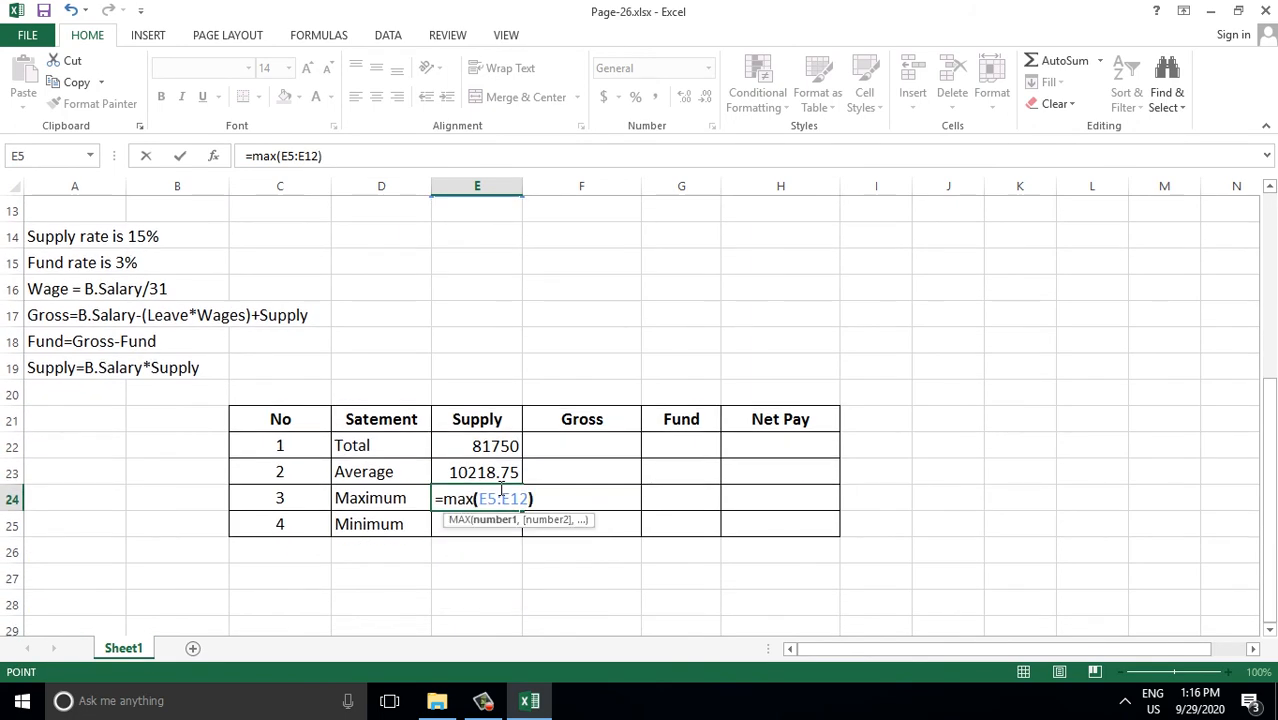
{"action": "key", "text": "Return"}
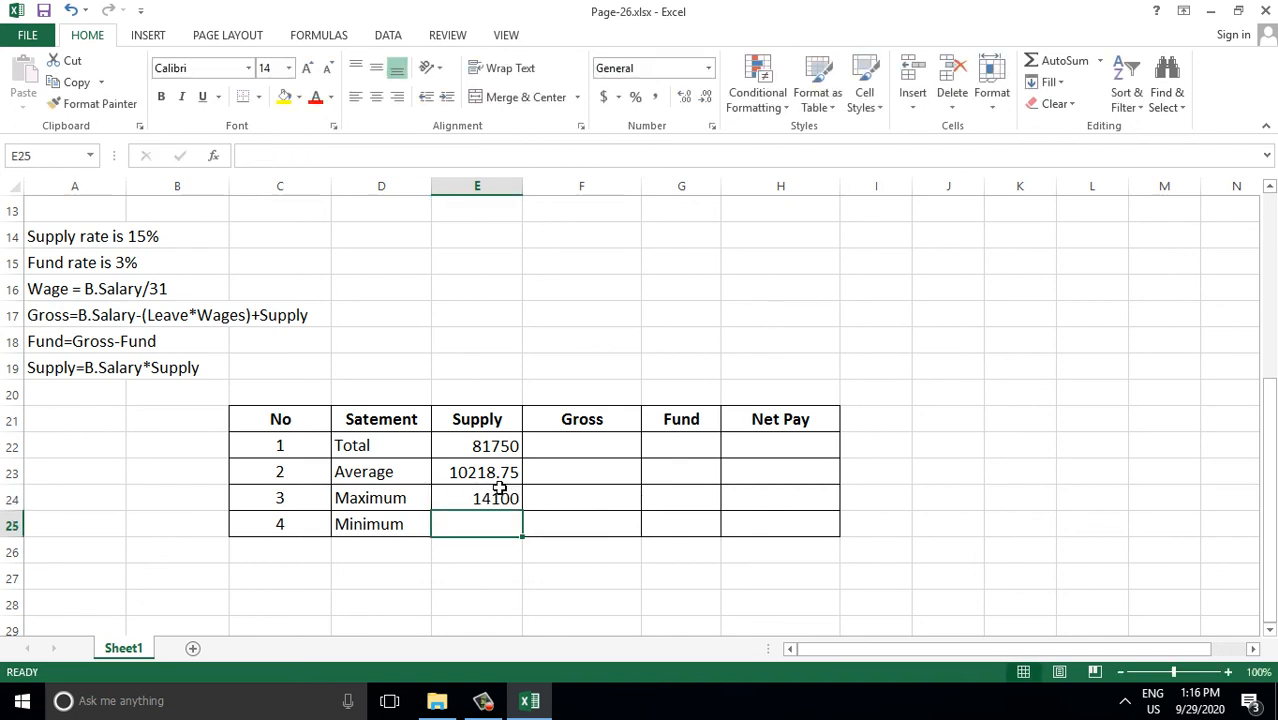
Step: Calculate the minimum supply in E25 of the summary table with the formula =min(E5:E12)
{"action": "type", "text": "="}
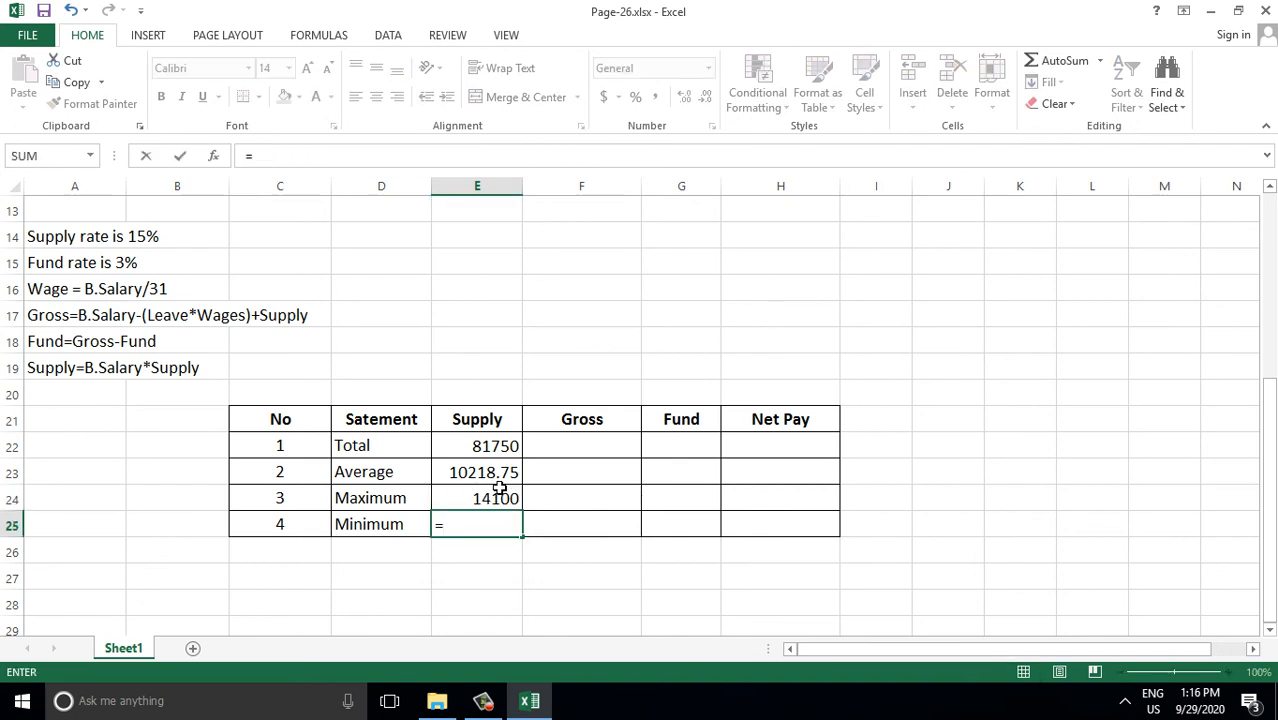
{"action": "type", "text": "mi"}
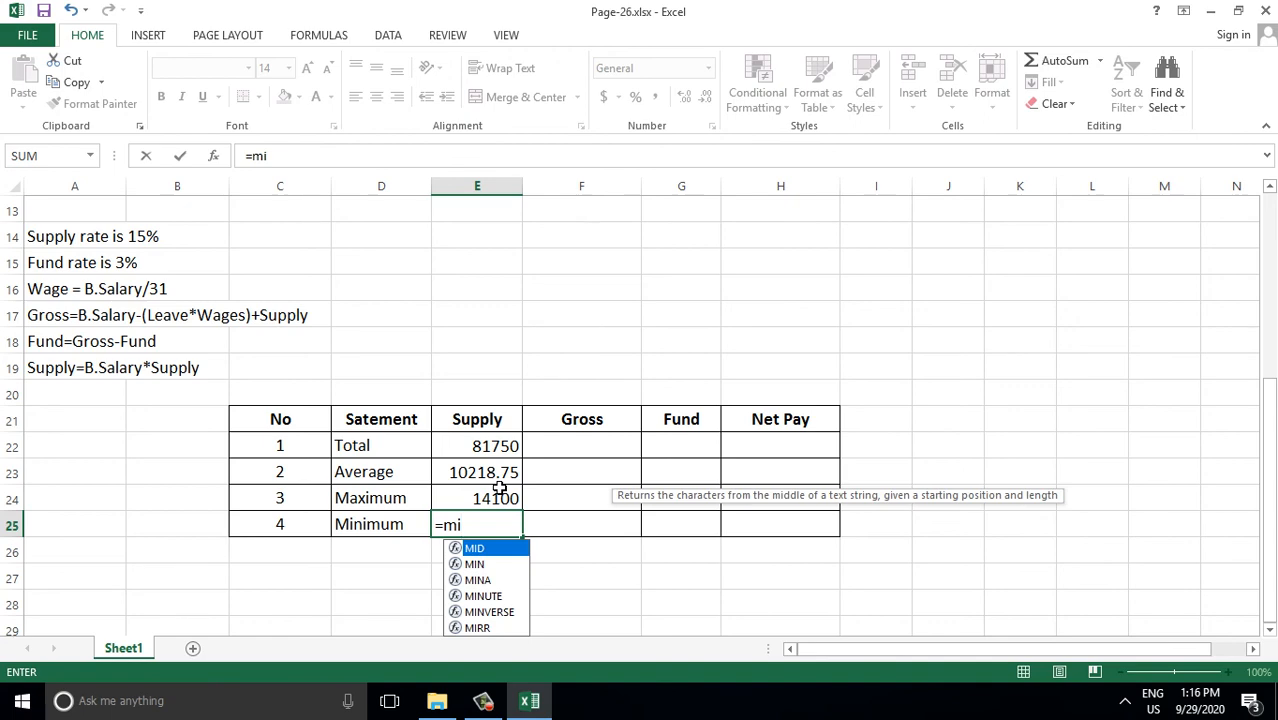
{"action": "type", "text": "n("}
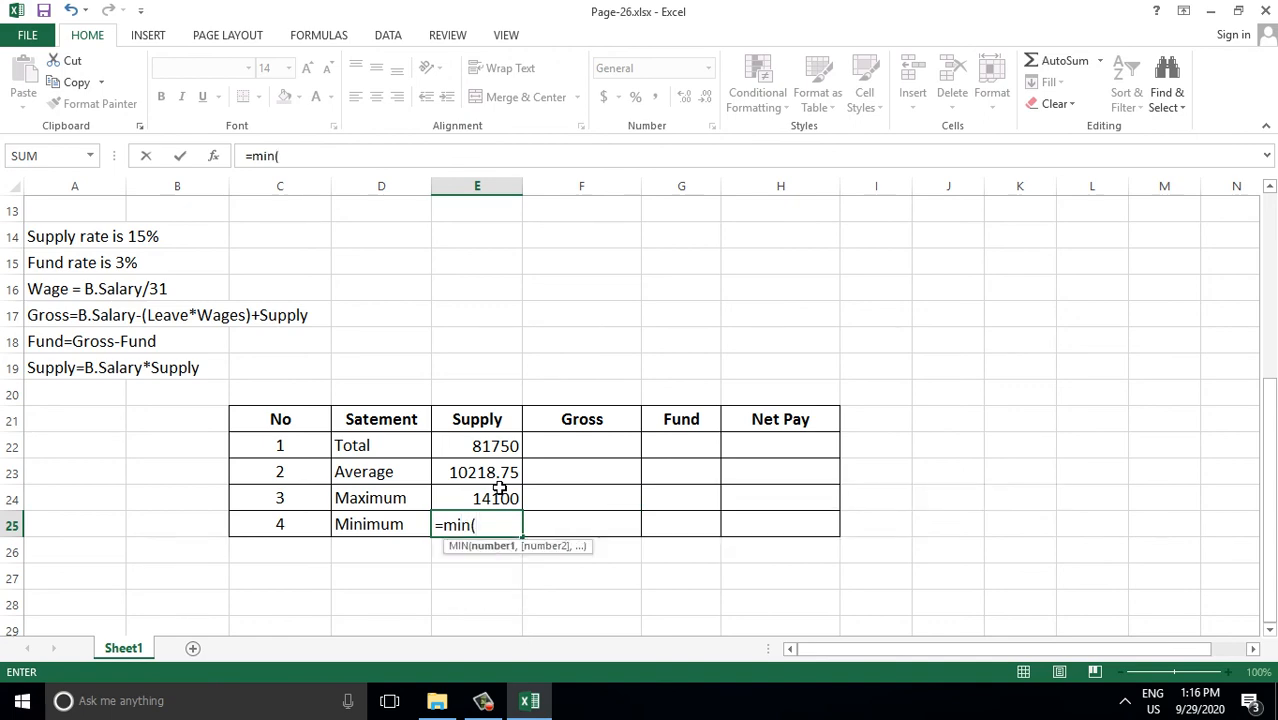
{"action": "scroll", "coordinate": [572, 340], "scroll_direction": "up", "scroll_amount": 4}
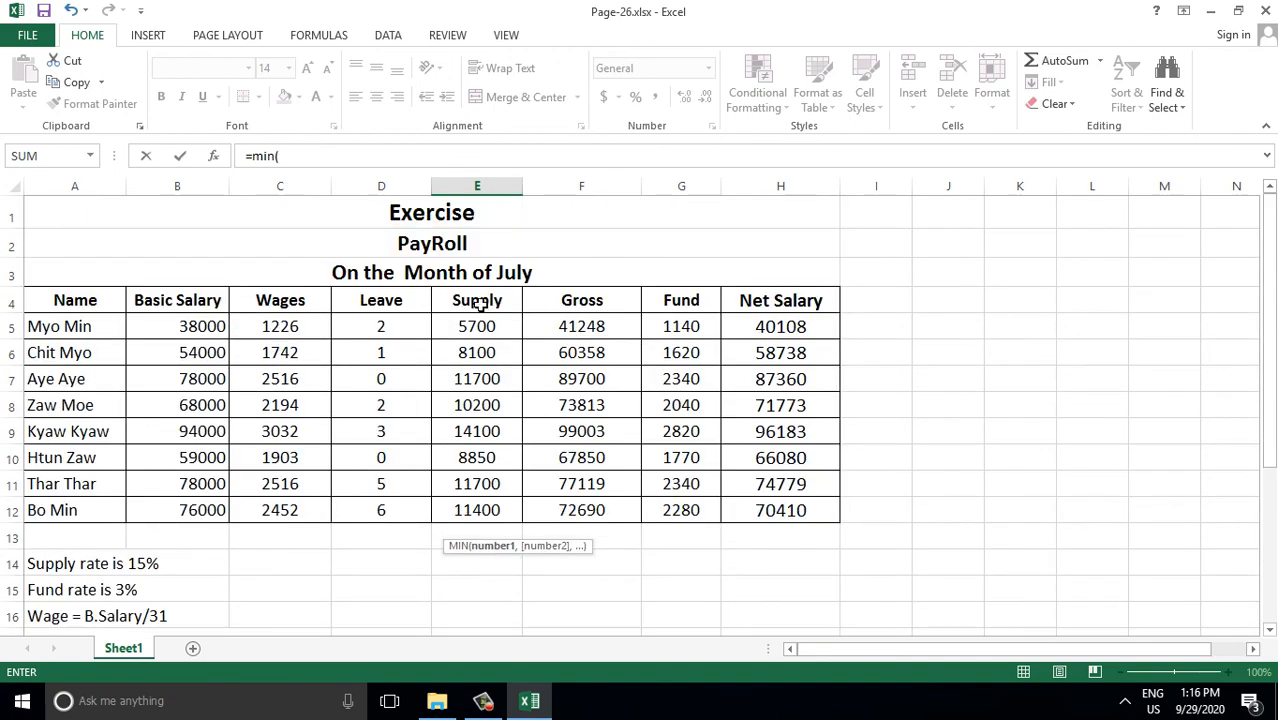
{"action": "left_click_drag", "start_coordinate": [477, 326], "coordinate": [477, 510]}
{"action": "scroll", "coordinate": [485, 456], "scroll_direction": "down", "scroll_amount": 3}
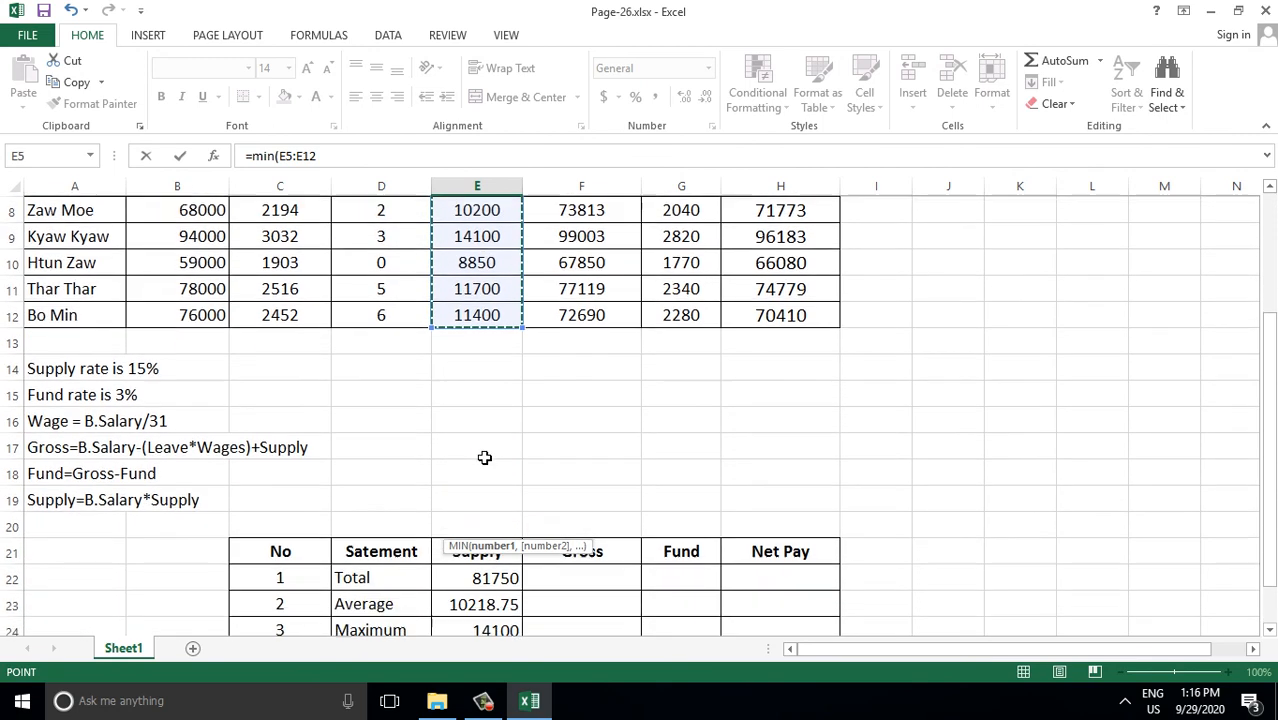
{"action": "scroll", "coordinate": [594, 530], "scroll_direction": "down", "scroll_amount": 1}
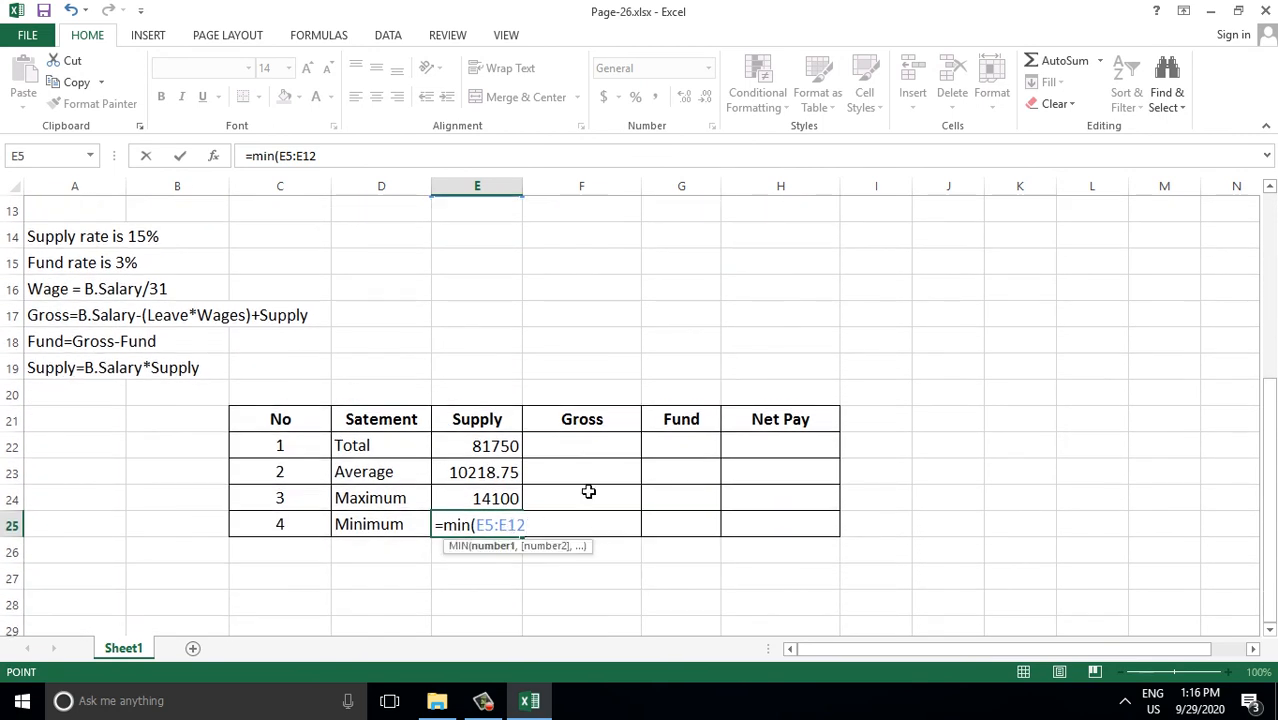
{"action": "key", "text": "ctrl+shift+Return"}
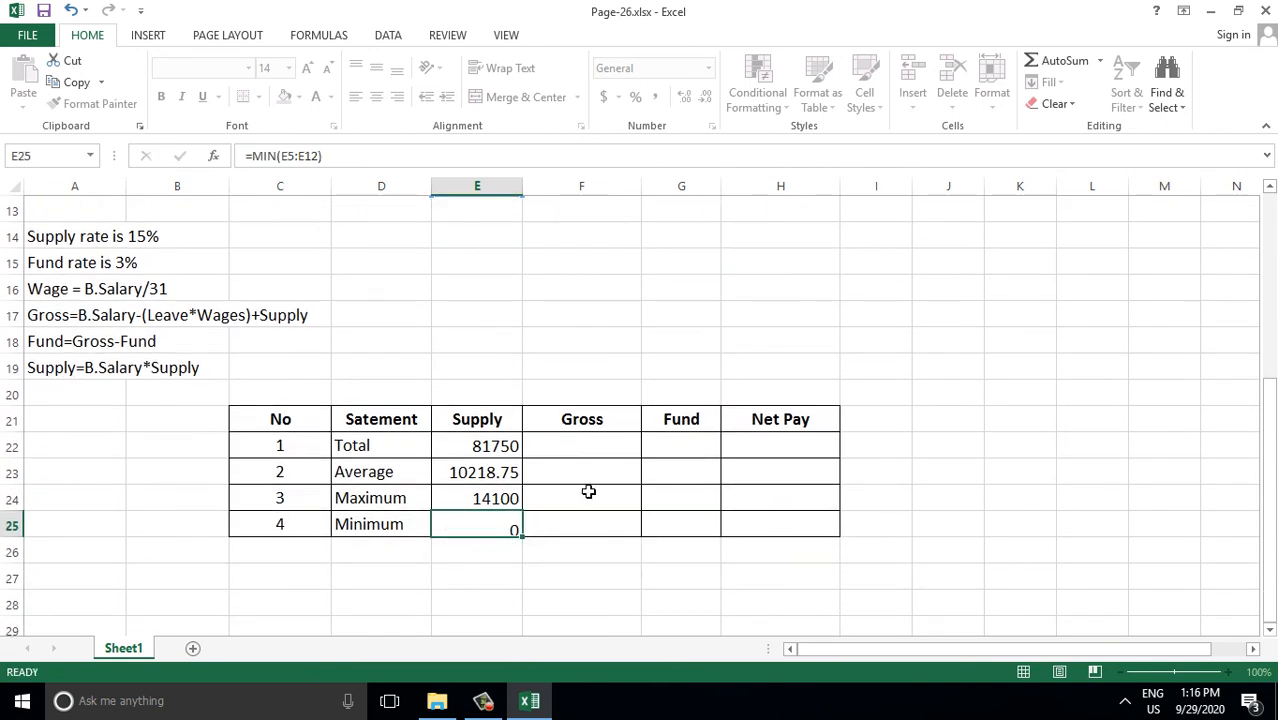
Step: Format the supply results in E22:E25 without decimals and fill their formulas across the Gross, Fund and Net Pay columns through H25
{"action": "left_click_drag", "start_coordinate": [477, 445], "coordinate": [480, 524]}
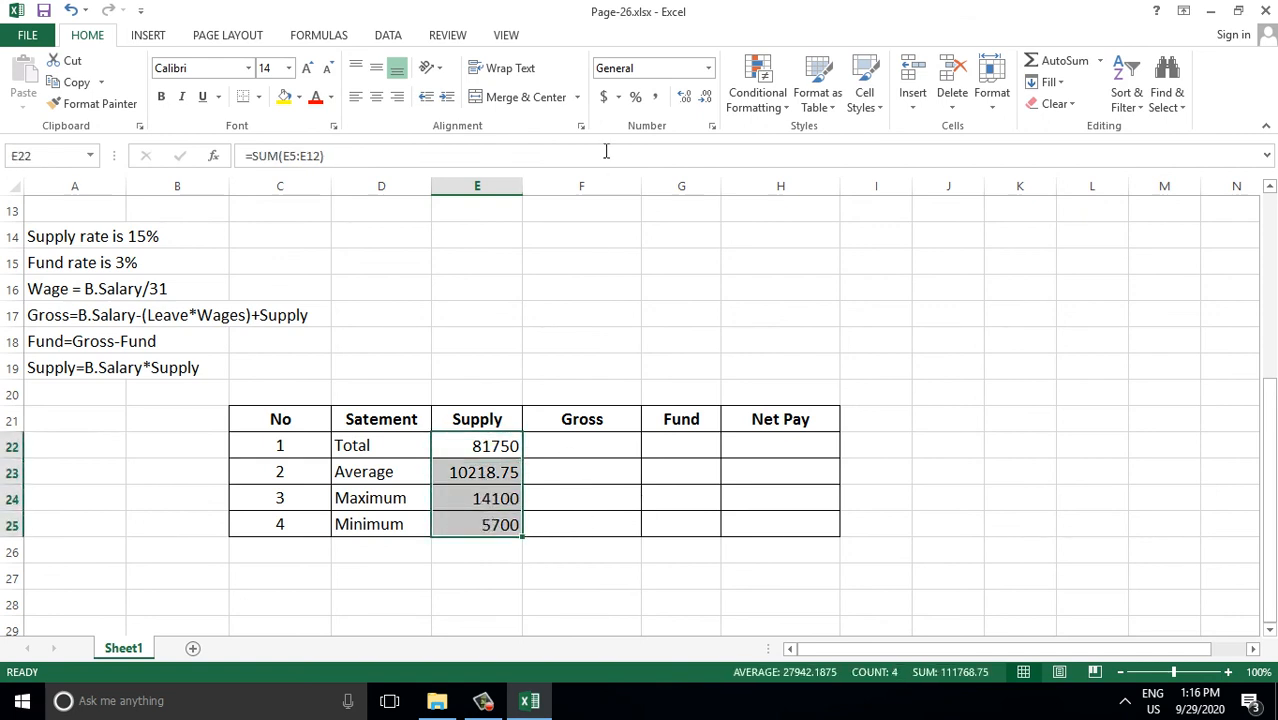
{"action": "left_click", "coordinate": [706, 100]}
{"action": "left_click", "coordinate": [706, 100]}
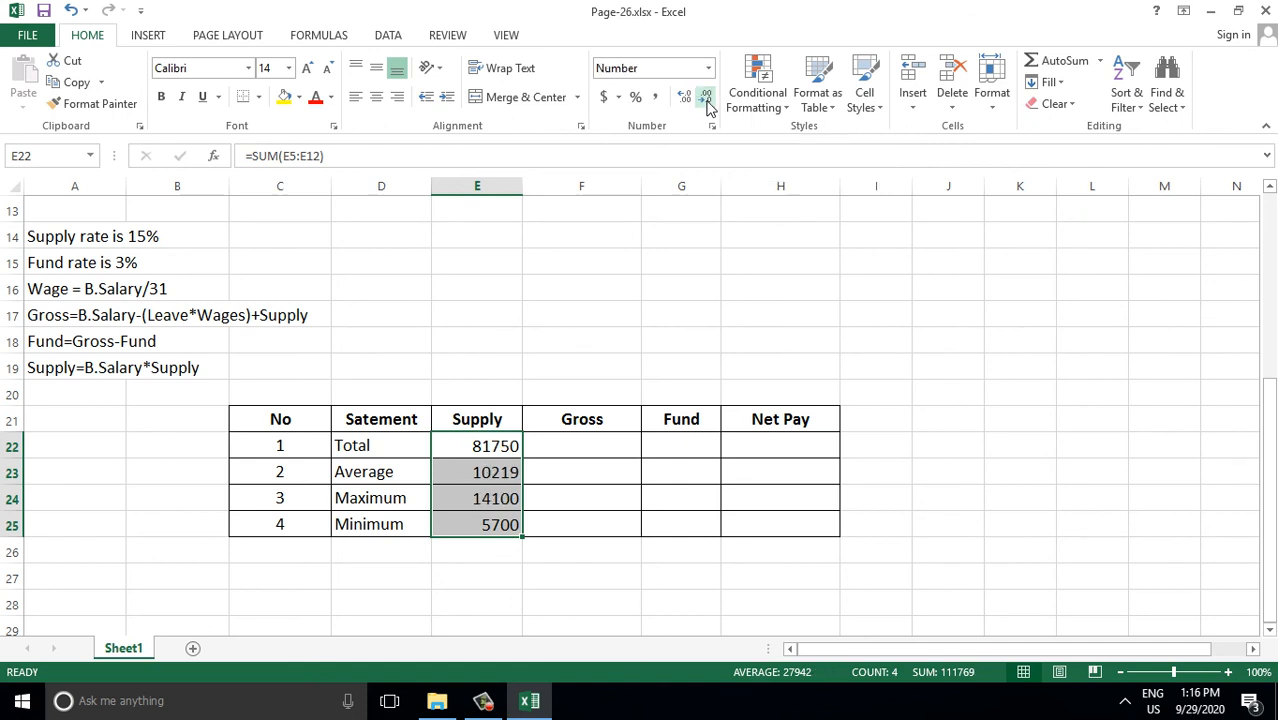
{"action": "left_click_drag", "start_coordinate": [523, 535], "coordinate": [793, 528]}
{"action": "left_click", "coordinate": [599, 474]}
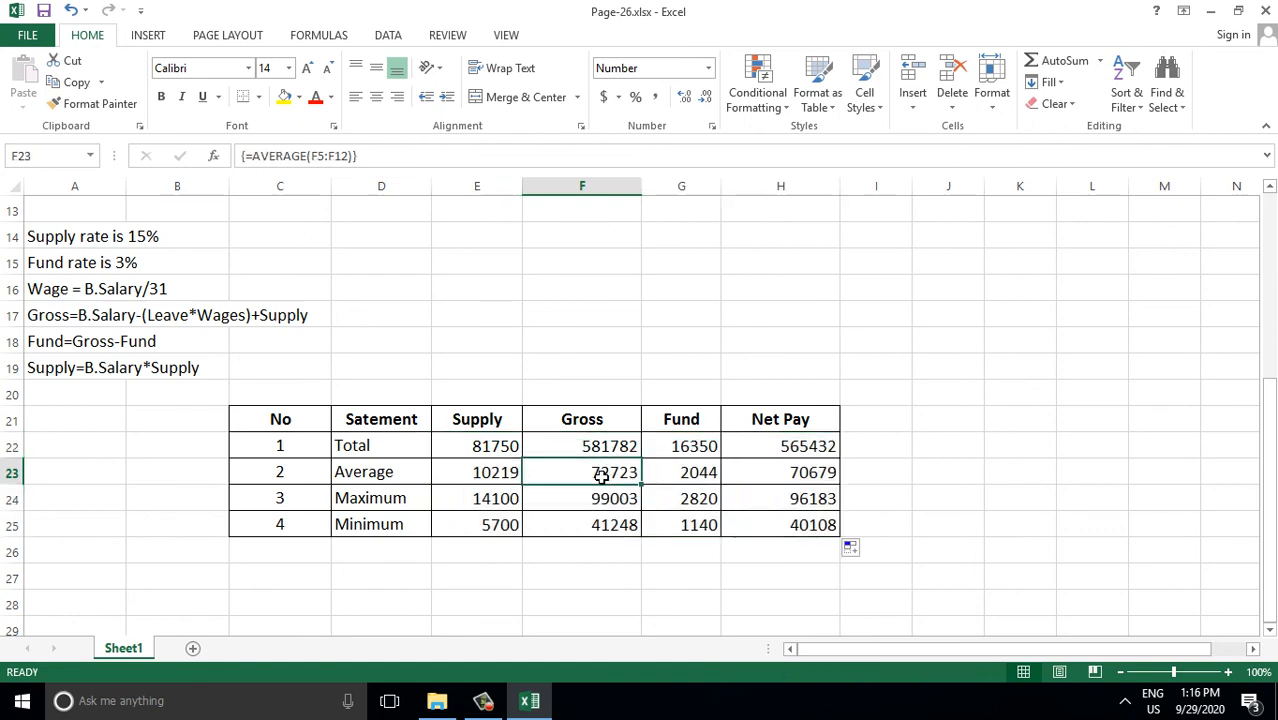
{"action": "scroll", "coordinate": [473, 538], "scroll_direction": "up", "scroll_amount": 2}
{"action": "scroll", "coordinate": [473, 535], "scroll_direction": "up", "scroll_amount": 2}
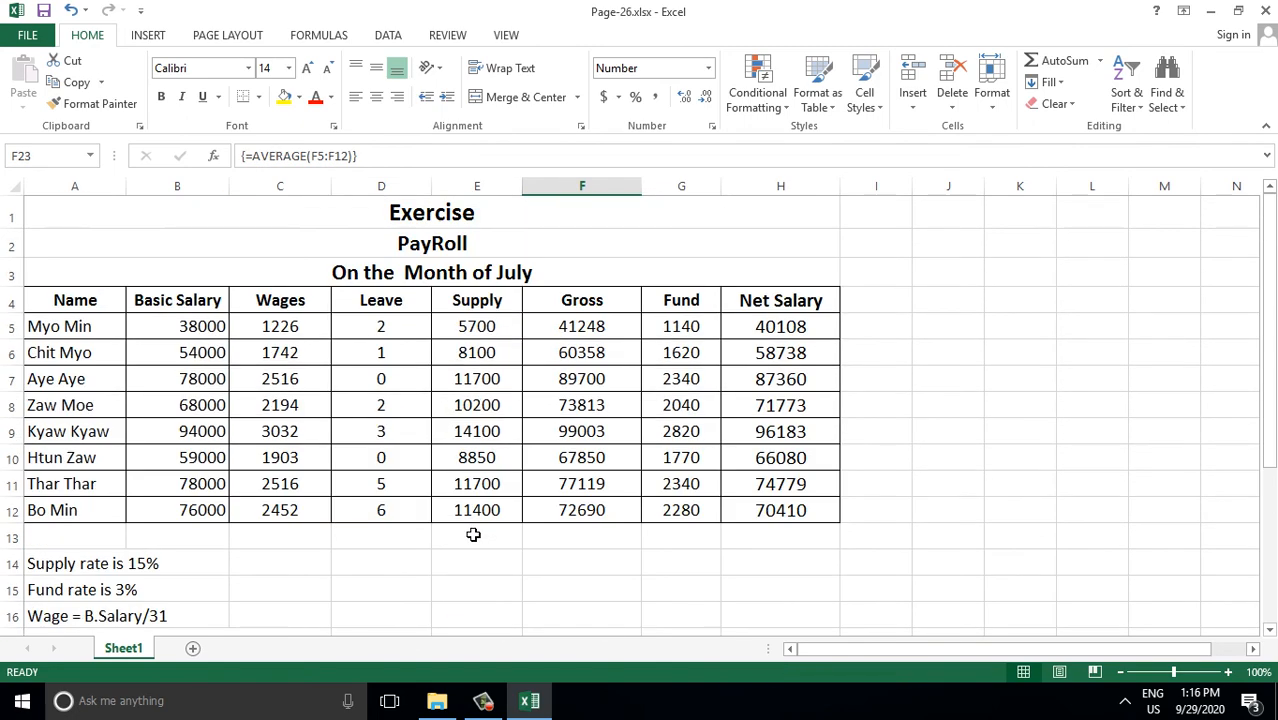
{"action": "scroll", "coordinate": [473, 535], "scroll_direction": "down", "scroll_amount": 3}
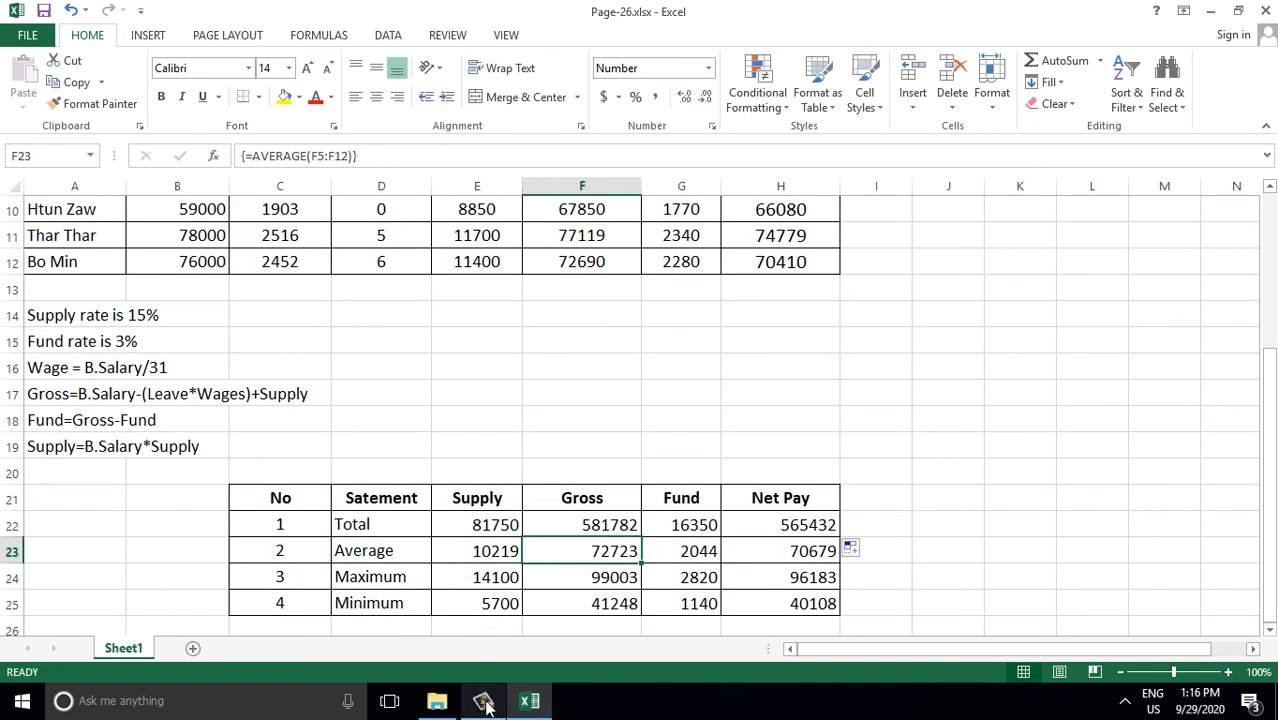
{"action": "left_click", "coordinate": [482, 703]}
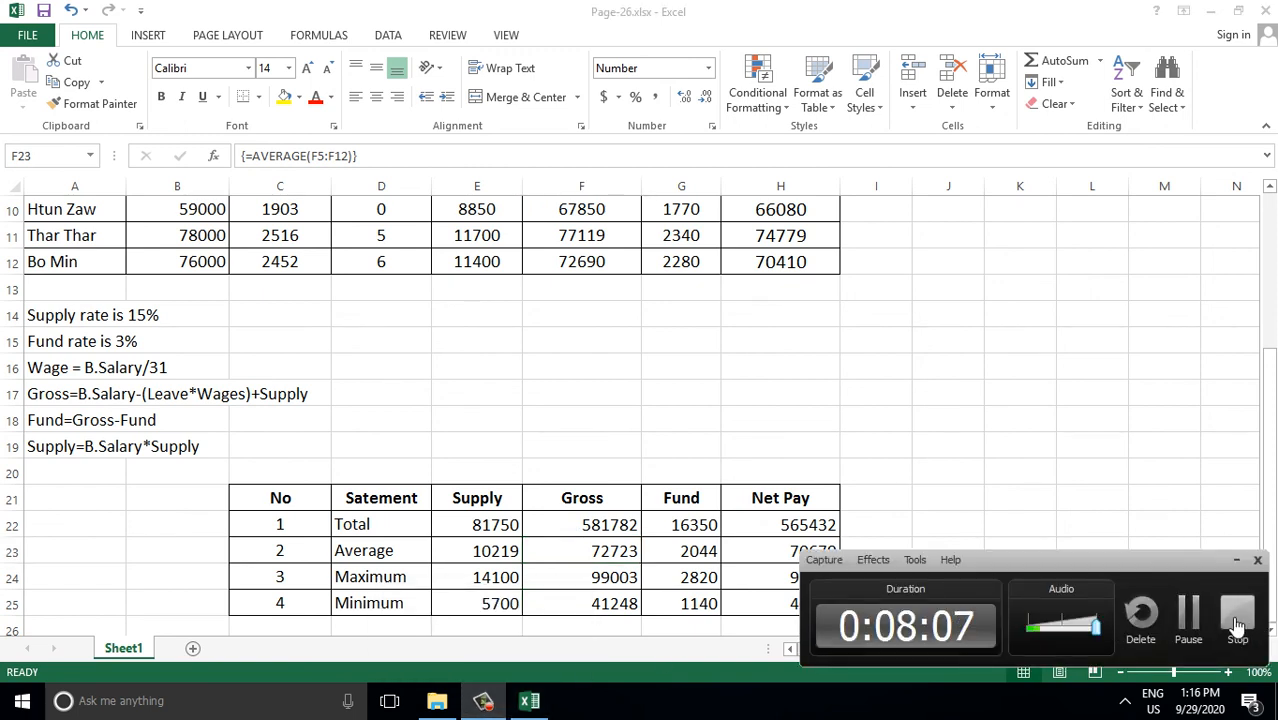